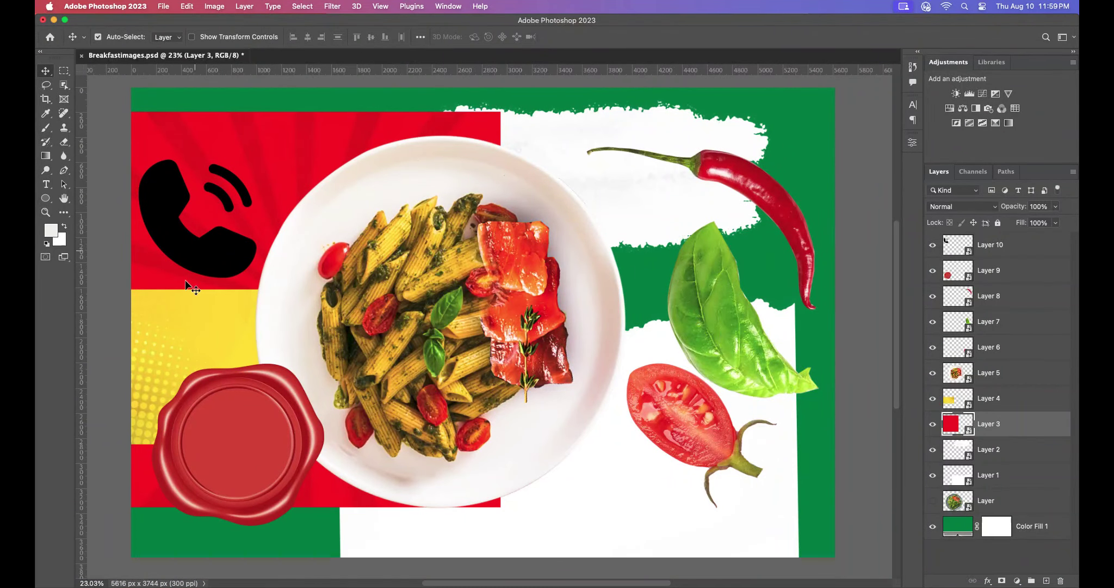
Step: Create a new document in inches: width 10, height 10, resolution 300 ppi
click(164, 5)
click(165, 25)
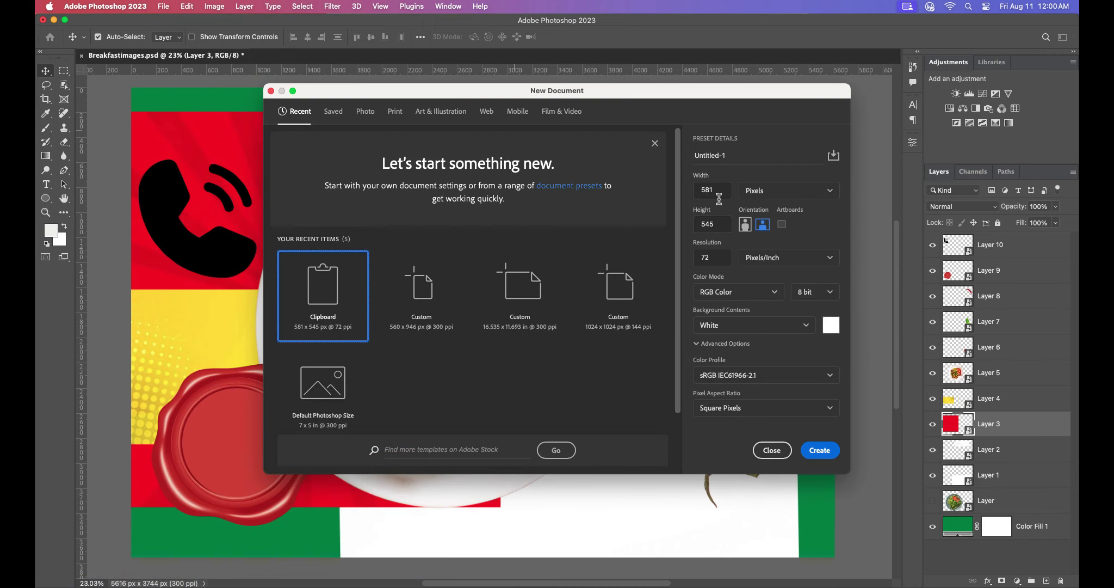
click(826, 193)
click(774, 230)
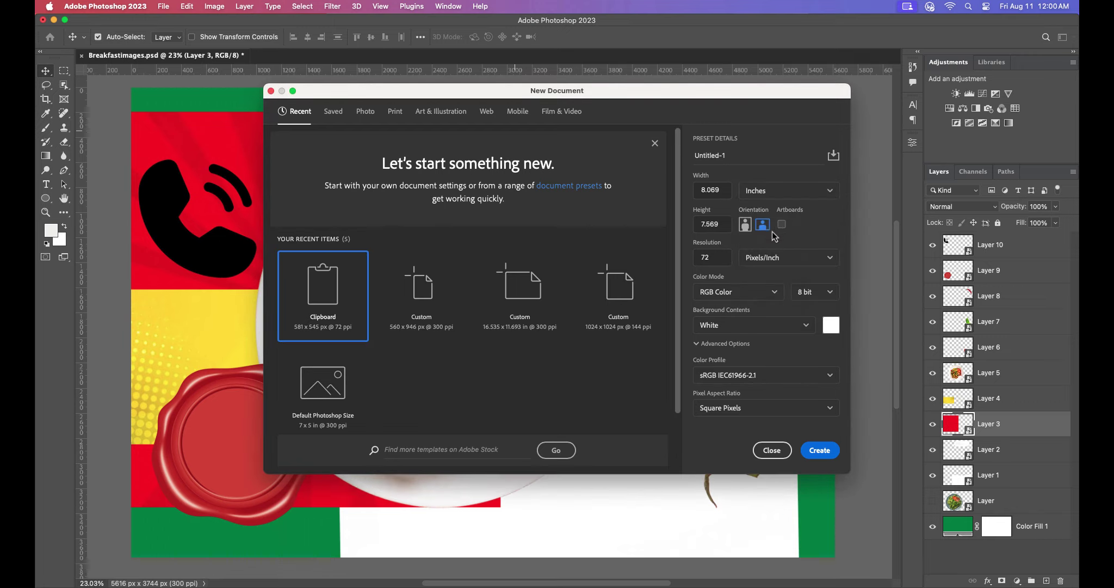
click(701, 190)
click(719, 225)
click(698, 257)
text(300)
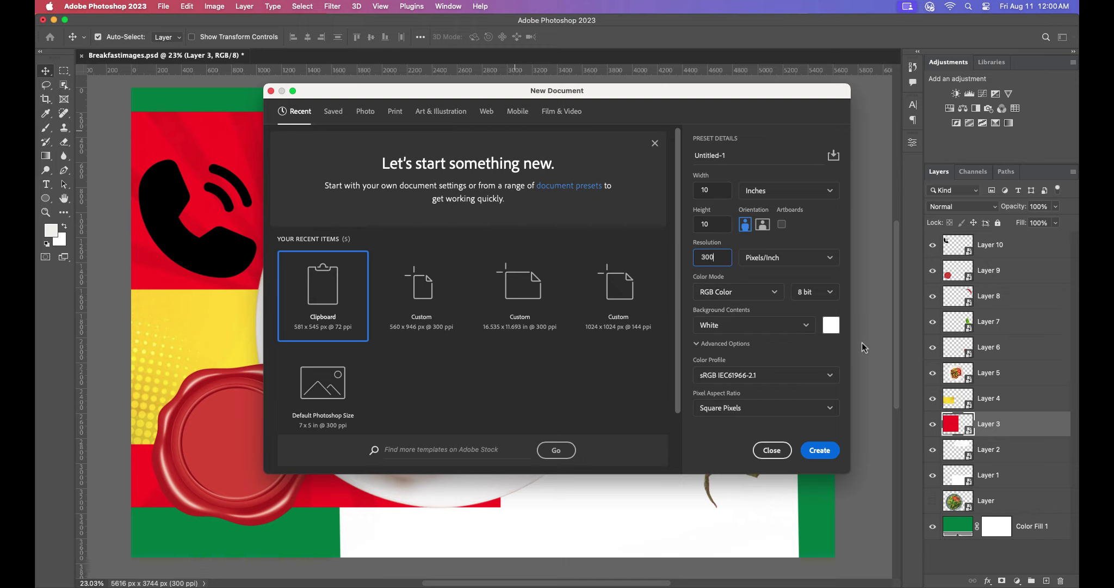
click(820, 450)
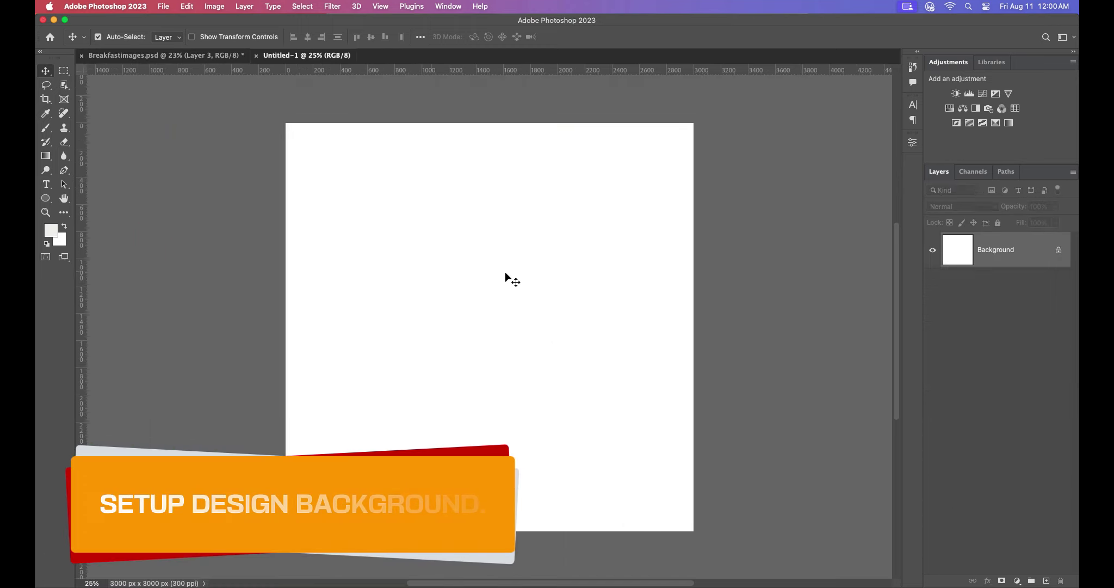
Step: Add a dark green (#056105) Solid Color fill layer
click(1017, 580)
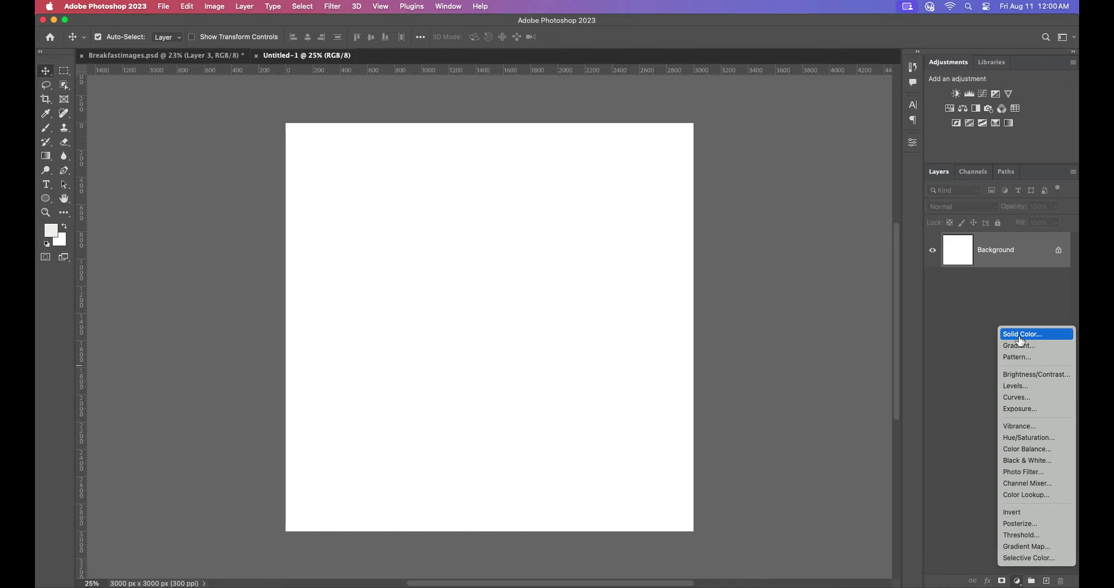
click(1020, 335)
drag(755, 358, 736, 339)
click(739, 320)
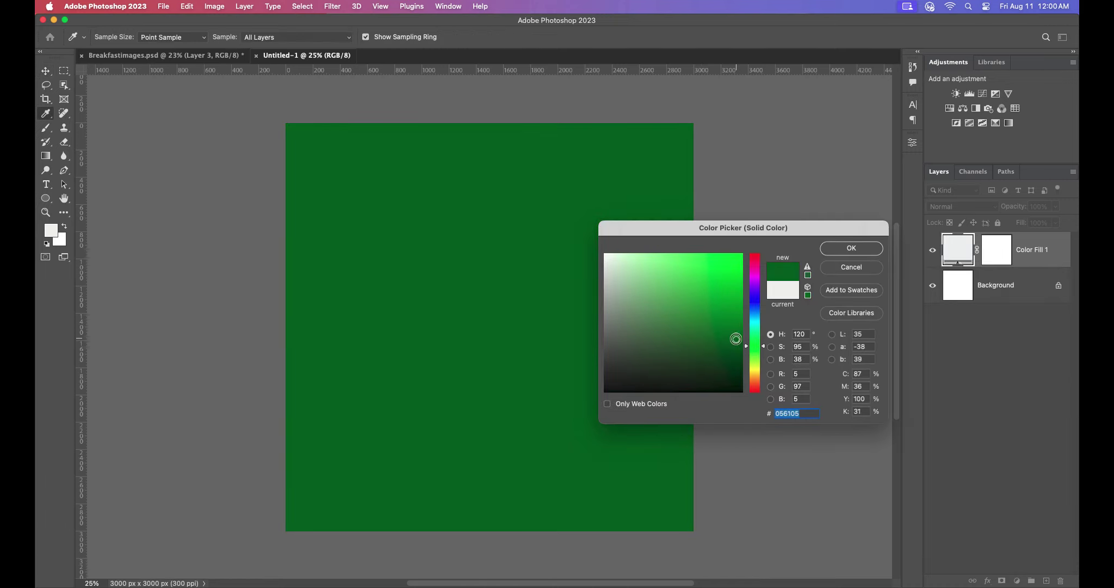
click(851, 249)
double_click(951, 249)
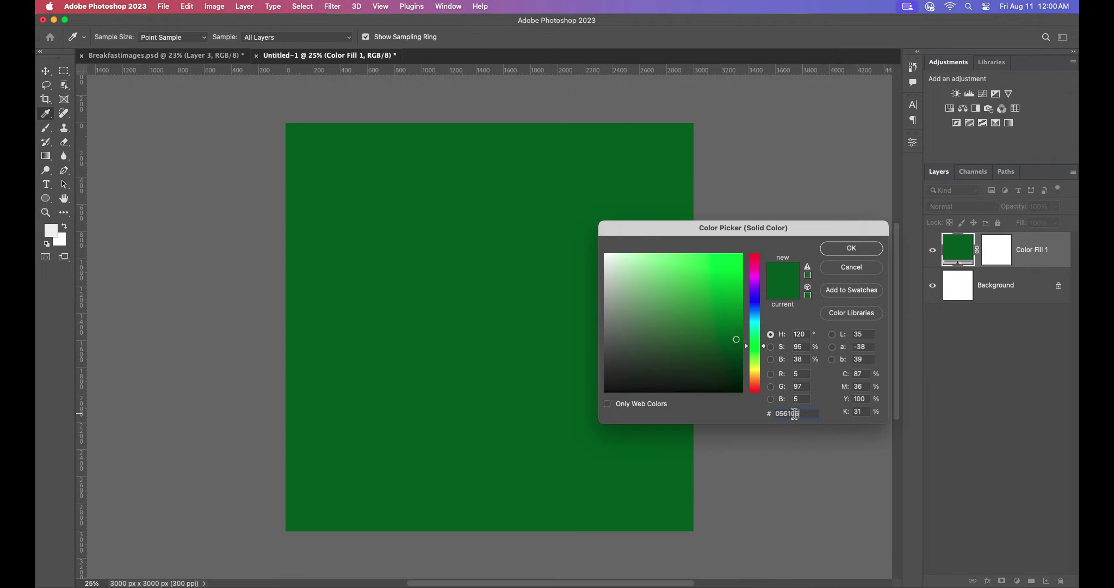
click(852, 248)
Step: Copy the red sunburst layer into the new document and blend it as Luminosity
click(193, 56)
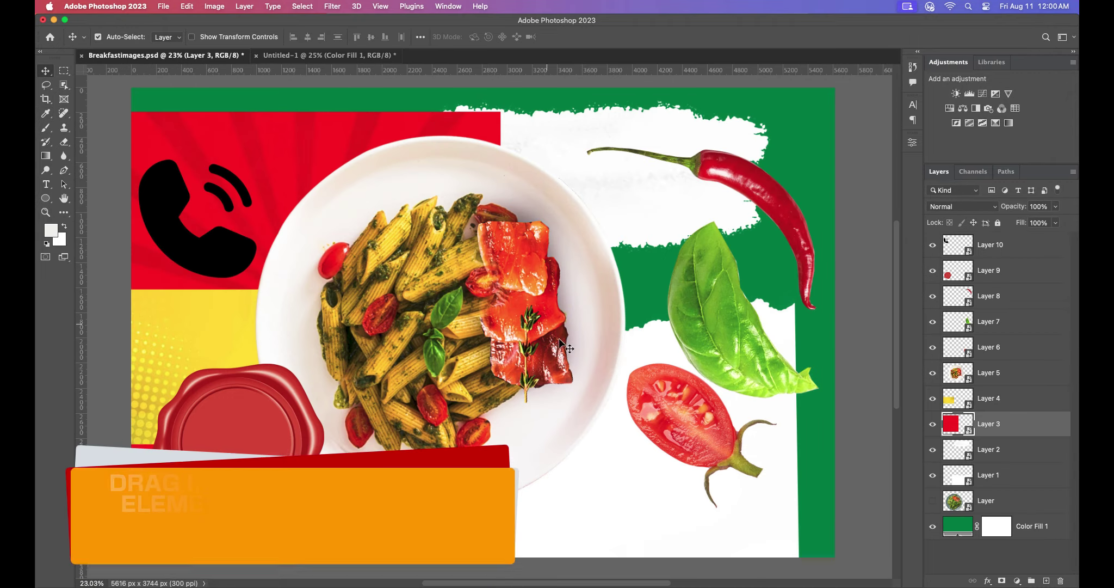
drag(310, 150, 511, 343)
click(963, 206)
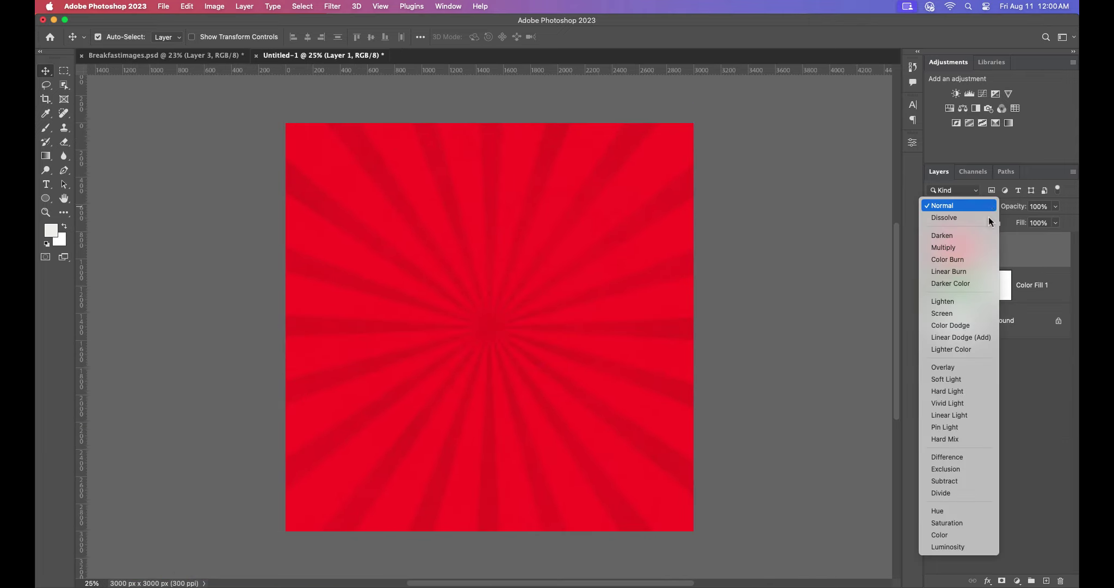
click(959, 548)
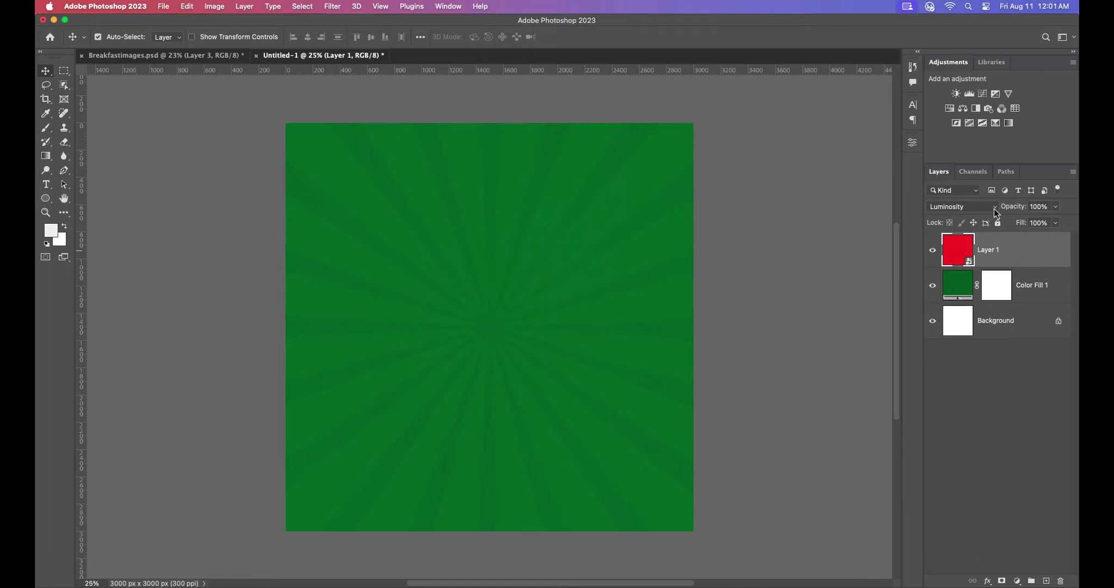
click(197, 57)
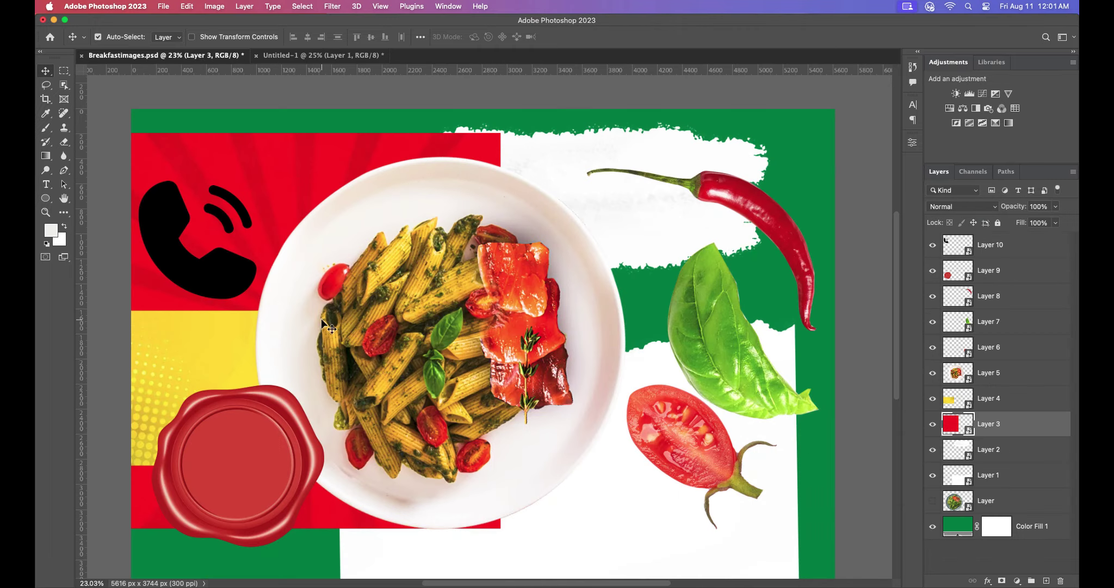
Step: Bring in the yellow halftone, stretch it across the top to mid-canvas, and set Multiply
mouse_move(177, 358)
mouse_down()
mouse_move(278, 62)
mouse_move(442, 249)
mouse_move(485, 216)
mouse_up()
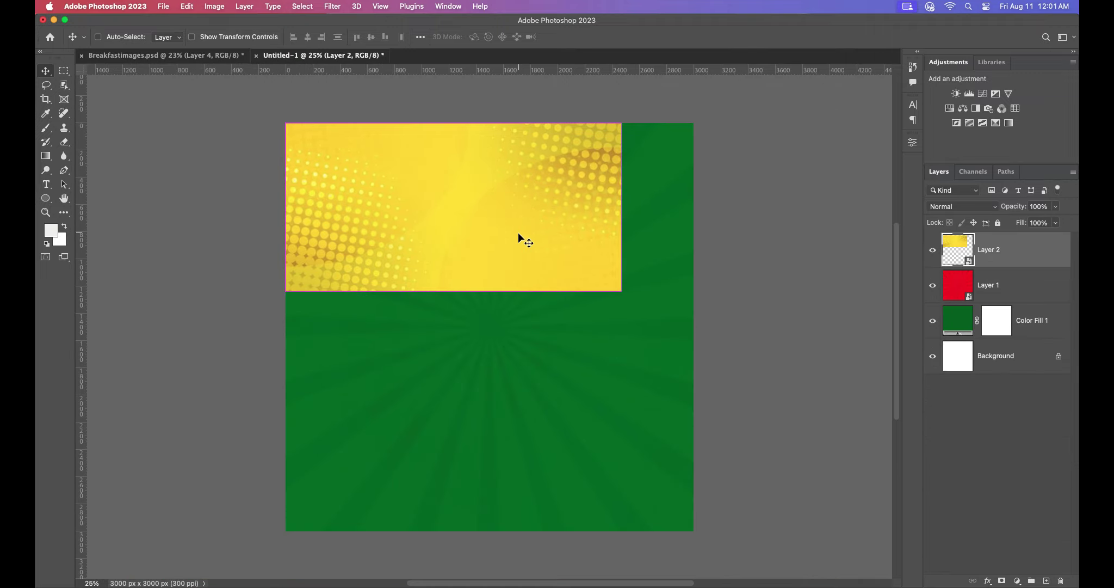
key(super+t)
drag(622, 207, 693, 207)
drag(490, 289, 490, 313)
key(Return)
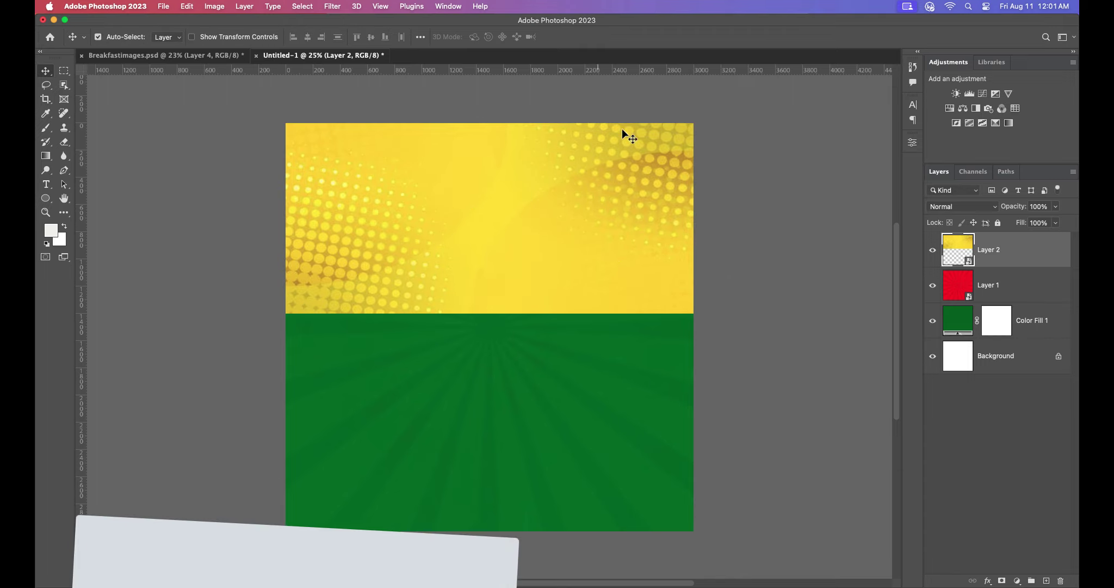
click(963, 206)
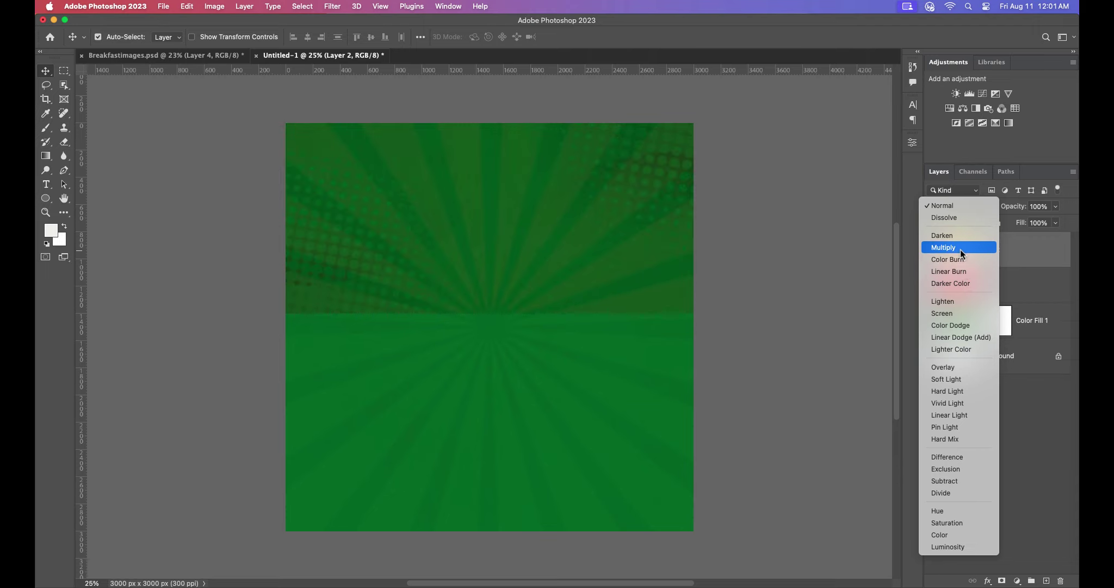
click(960, 248)
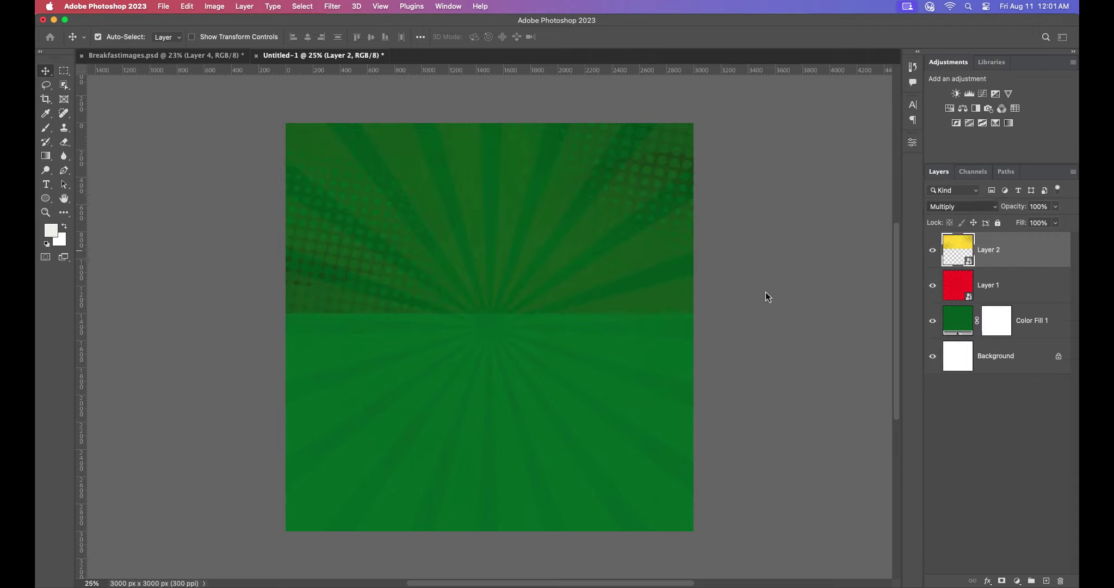
Step: Mask the yellow layer and paint black with a 1900 px brush to fade its lower part
click(1004, 580)
click(46, 127)
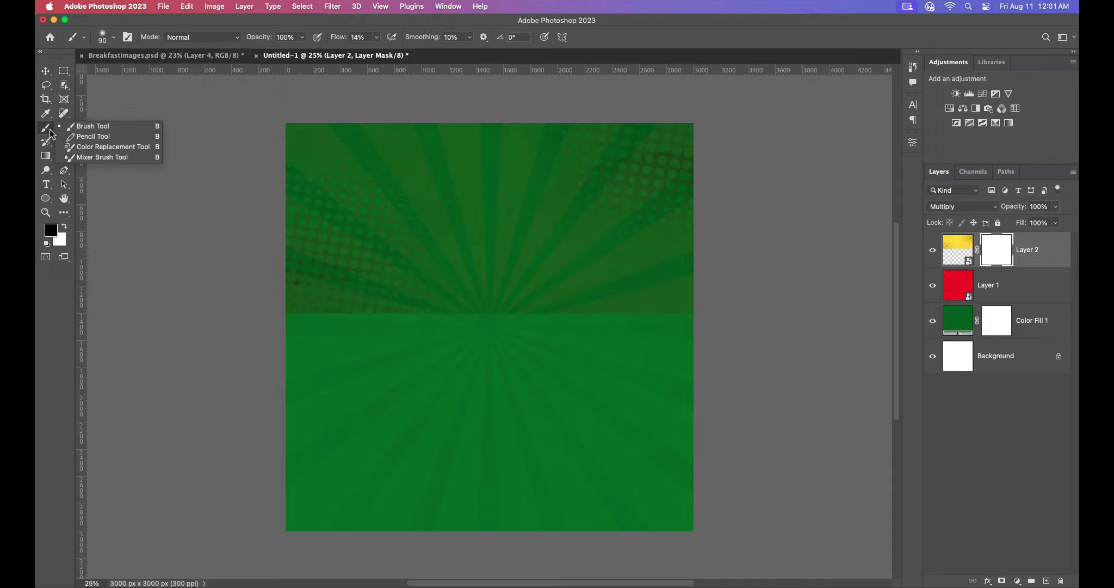
key(bracketright)
key(bracketright)
key(bracketright)
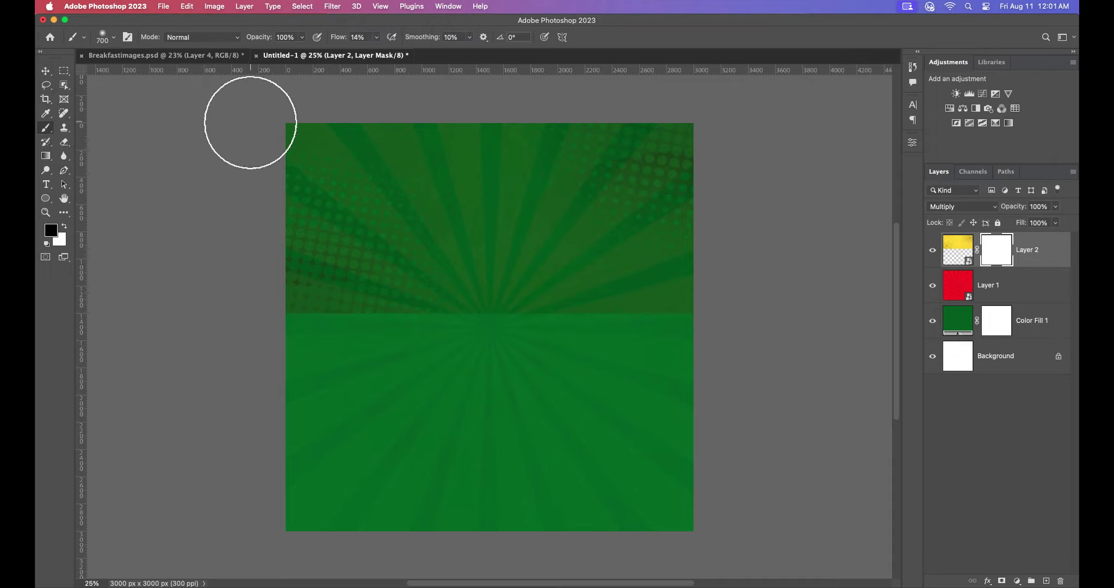
key(bracketright)
key(bracketright)
key(bracketright)
click(376, 37)
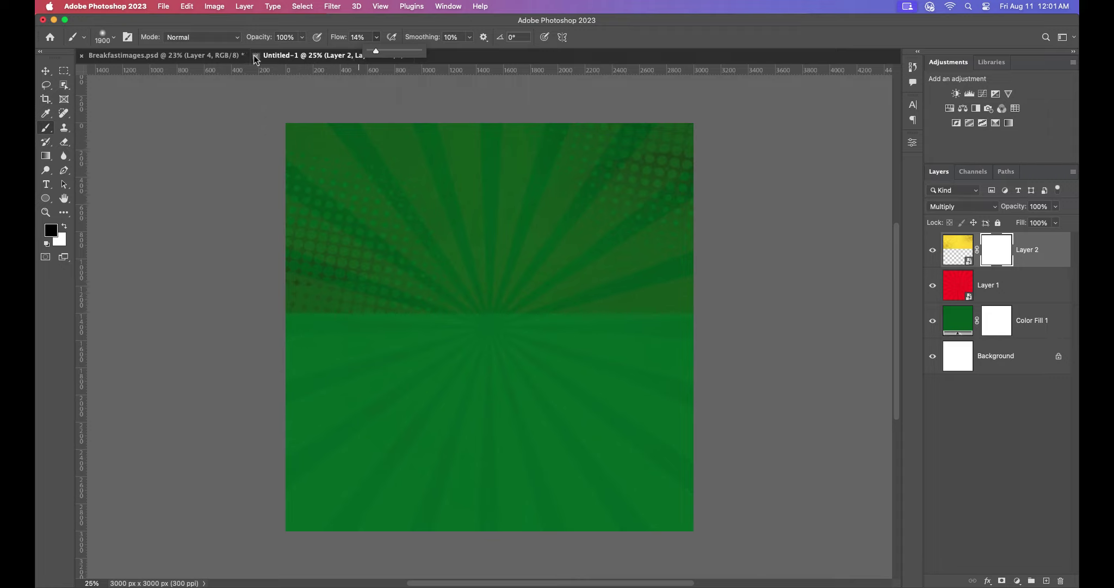
click(57, 240)
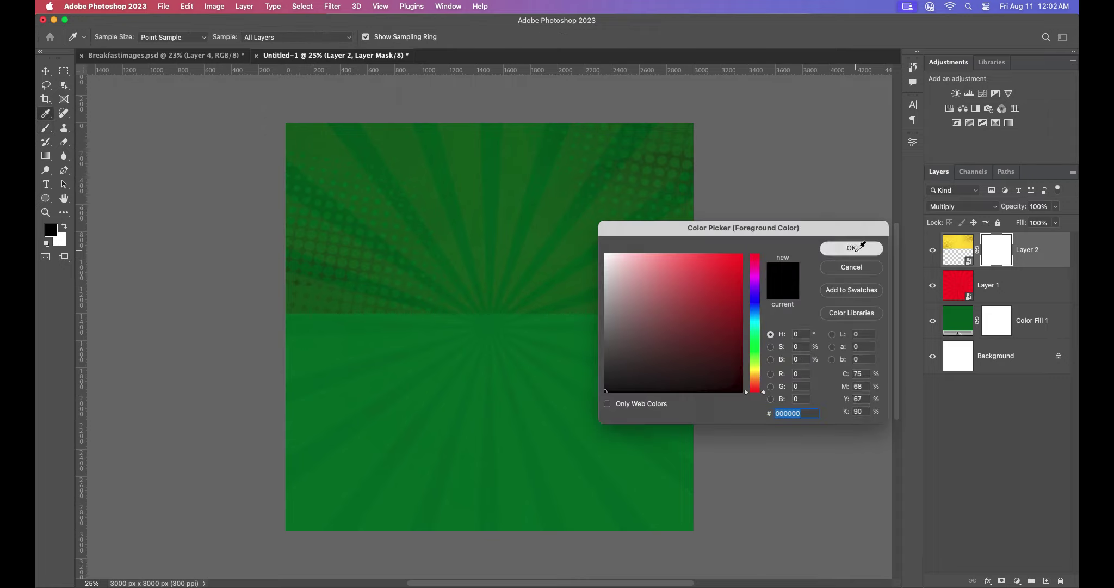
click(853, 248)
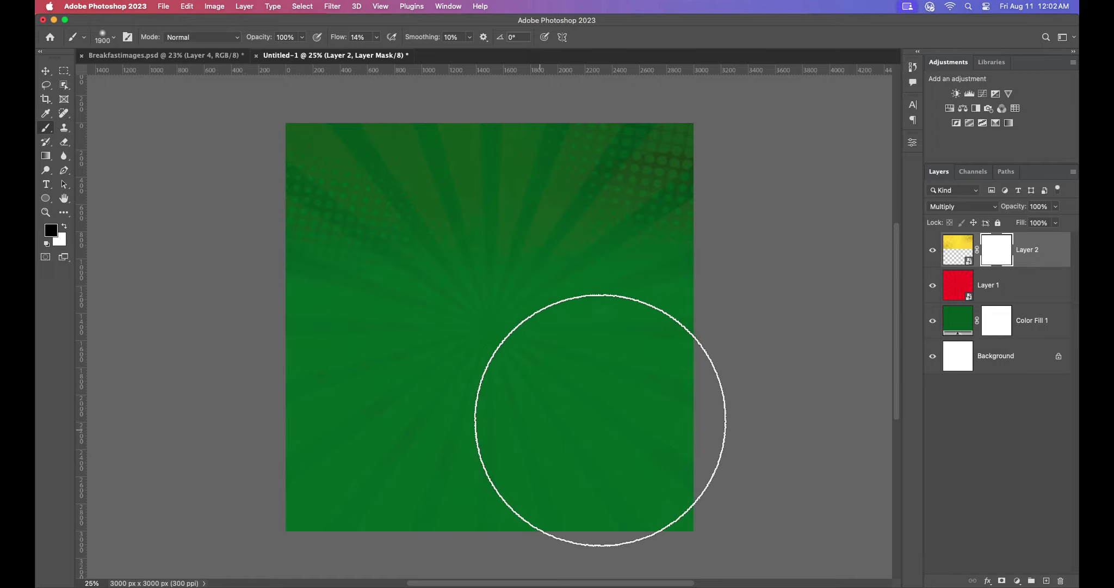
drag(288, 403, 780, 366)
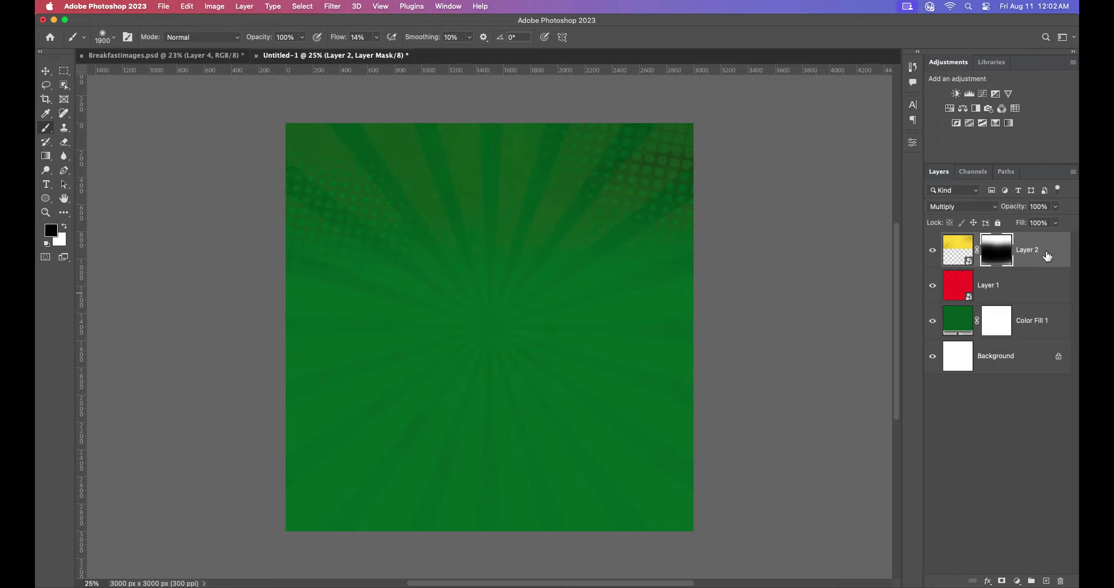
click(144, 55)
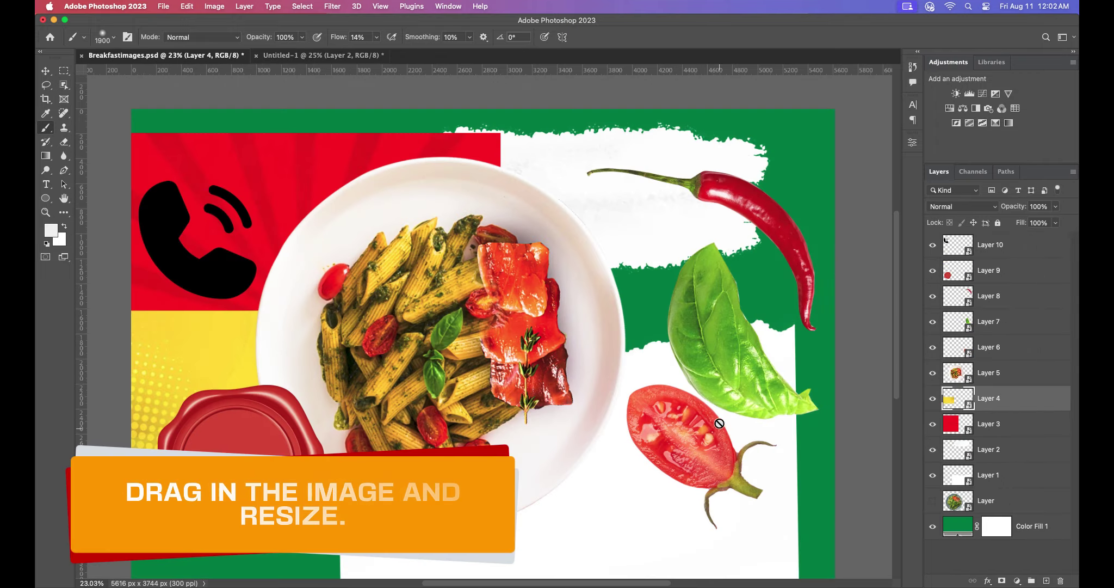
Step: Place the white torn-paper patch at about 65% near the top, plus the torn strip along the bottom
key(v)
mouse_move(577, 191)
mouse_down()
mouse_move(516, 143)
mouse_move(498, 248)
mouse_up()
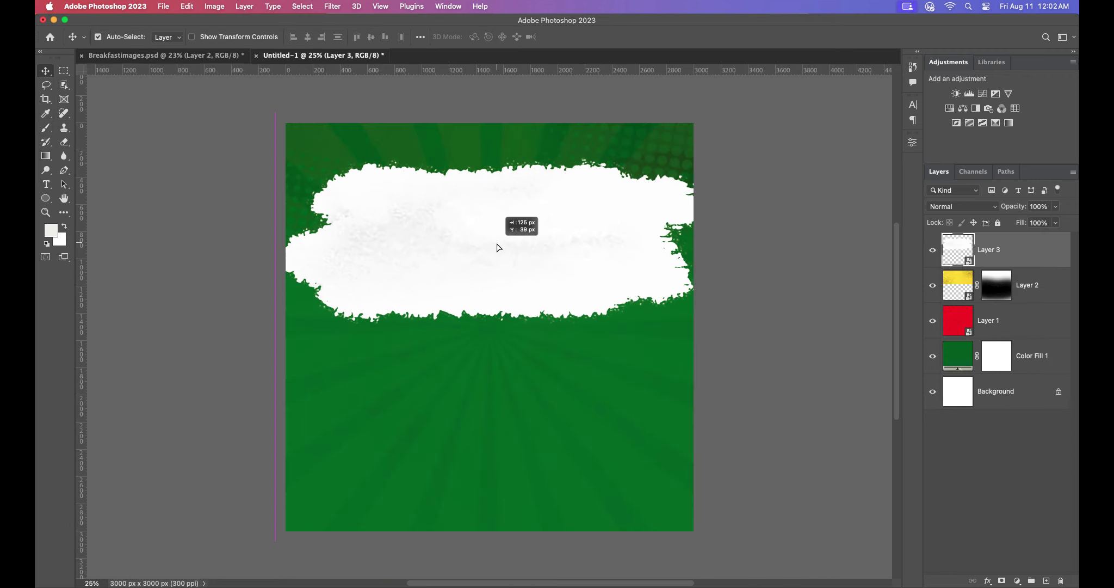
key(super+t)
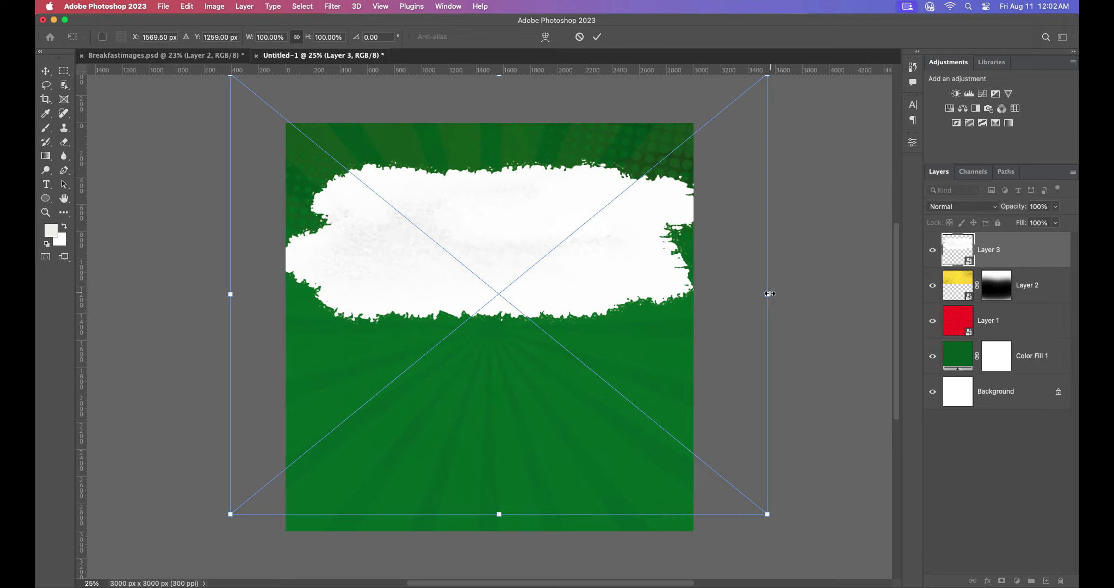
drag(768, 294, 680, 272)
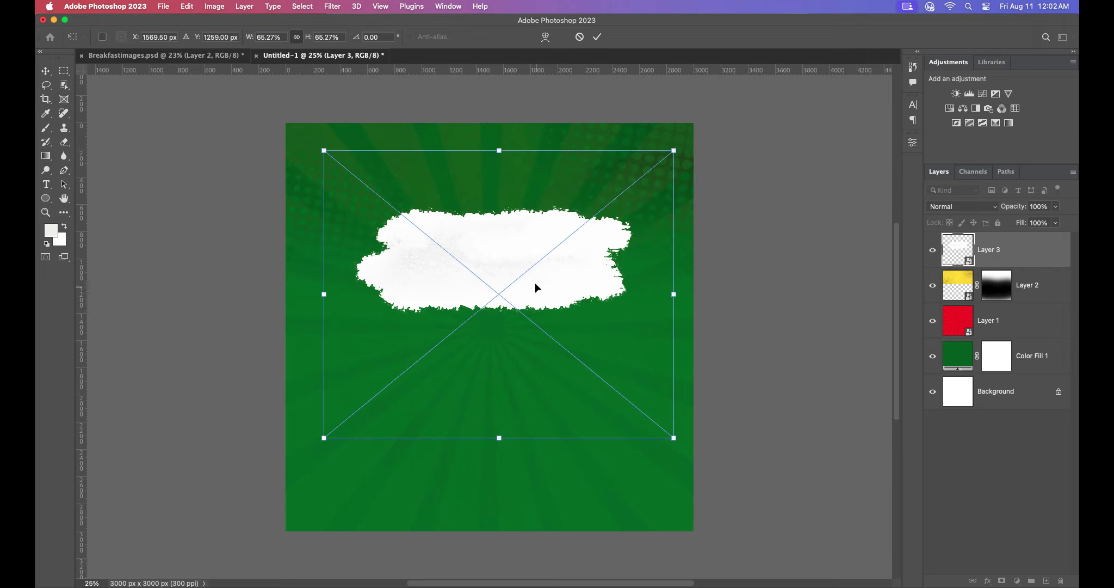
drag(534, 282, 538, 240)
drag(677, 250, 656, 248)
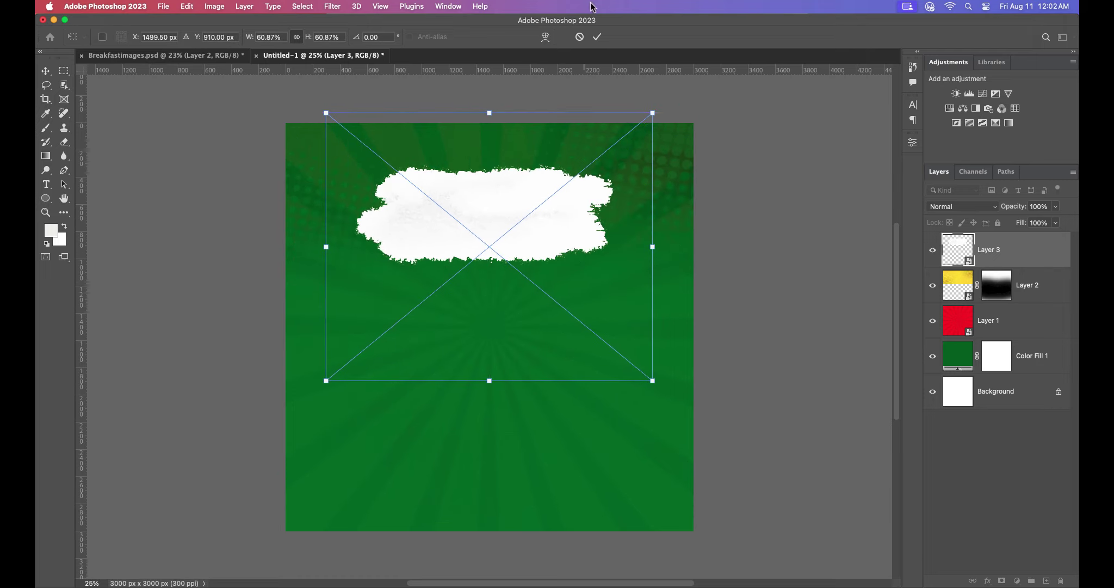
key(Return)
drag(529, 210, 656, 514)
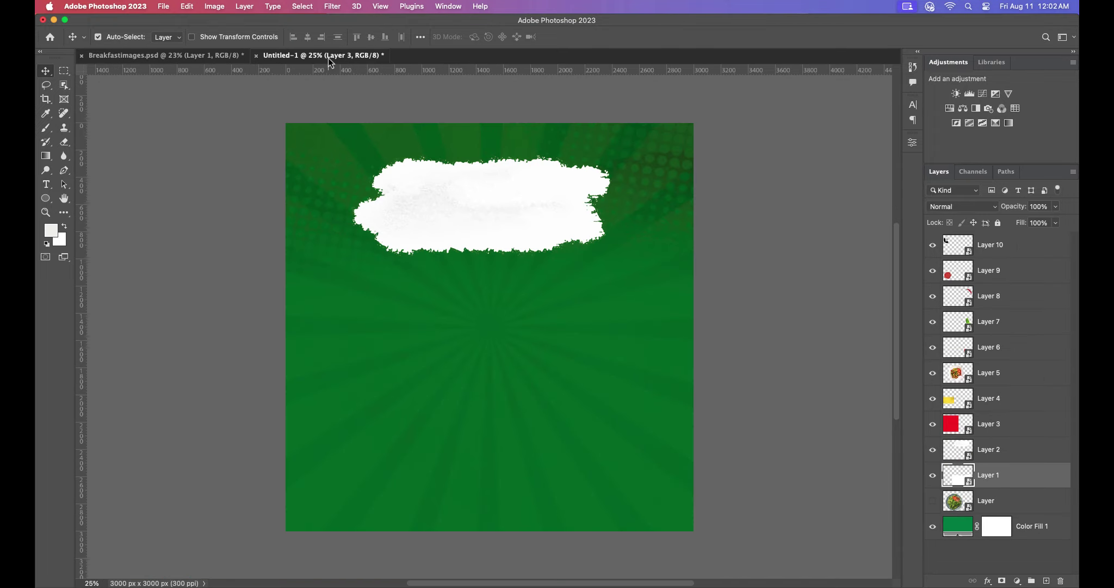
mouse_move(655, 515)
mouse_down()
mouse_move(528, 469)
mouse_move(530, 525)
mouse_up()
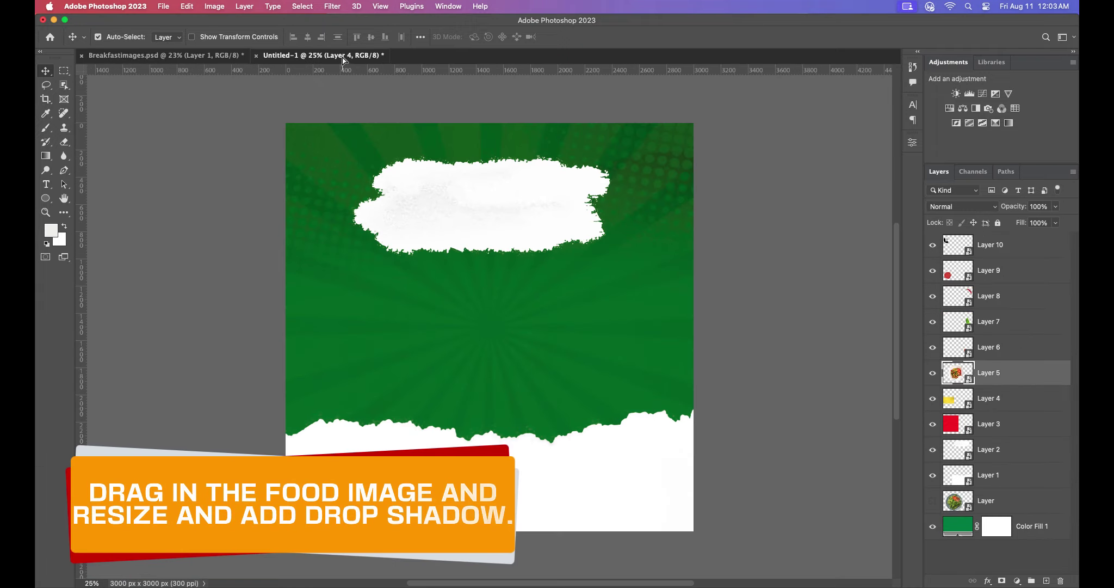
Step: Bring in the pasta plate, shrink it to about 59% and move it toward the lower centre
drag(348, 93, 486, 312)
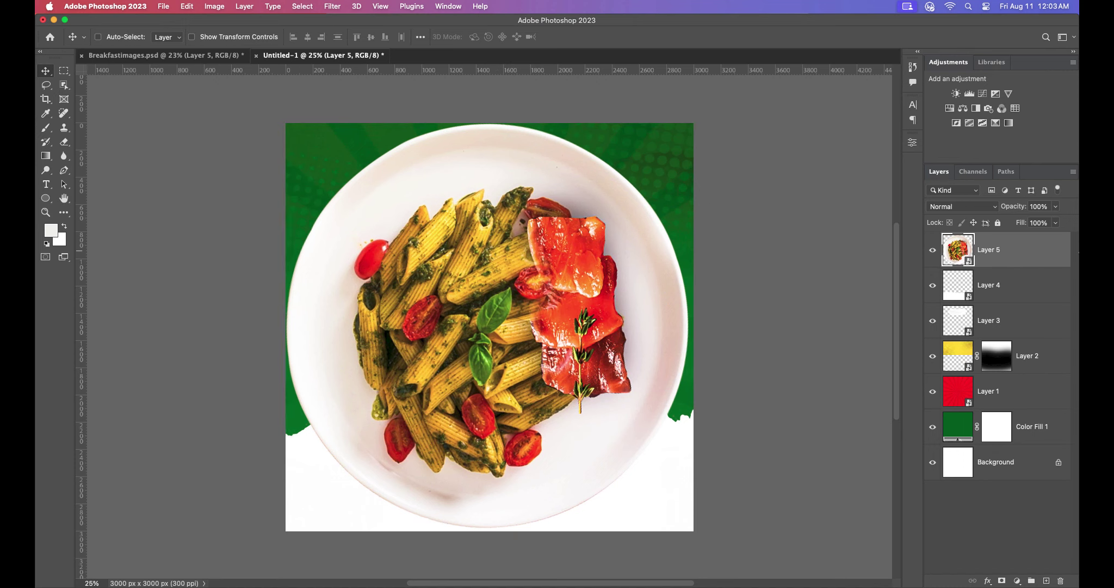
key(ctrl+t)
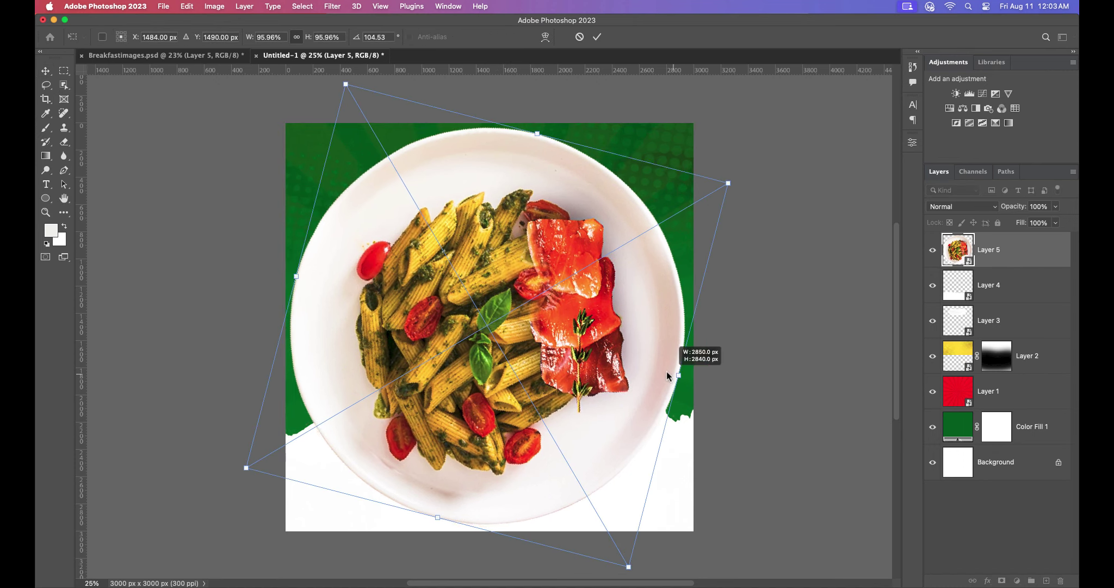
alt+drag(688, 380, 607, 359)
drag(552, 338, 538, 368)
click(597, 36)
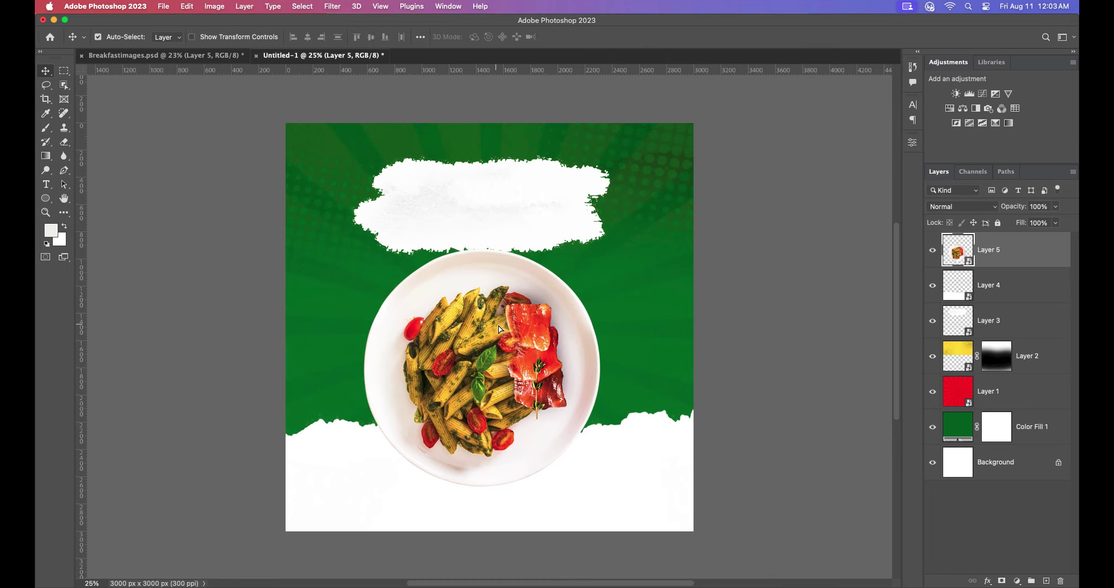
Step: Move the white brush cloud up and enlarge it, then nudge the plate slightly right
scroll(500, 328, up, 2)
drag(495, 204, 495, 188)
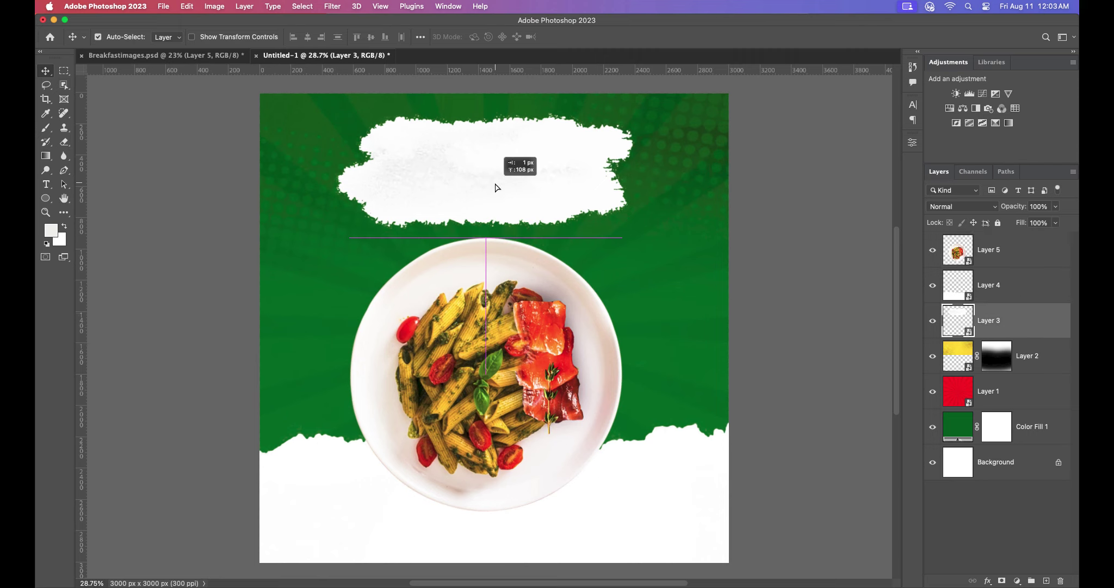
key(ctrl+t)
drag(502, 326, 489, 320)
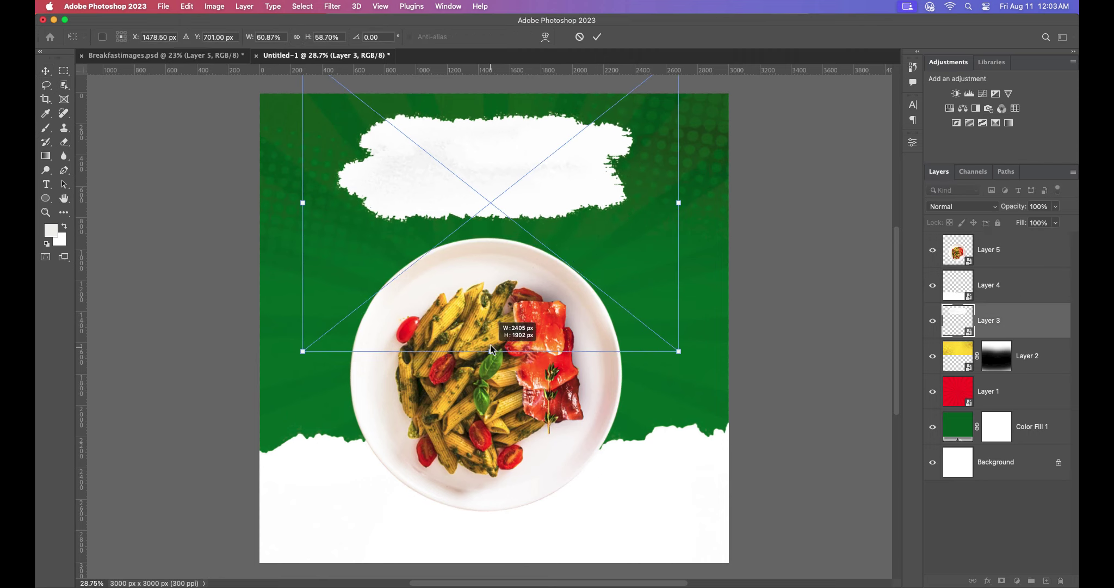
click(597, 37)
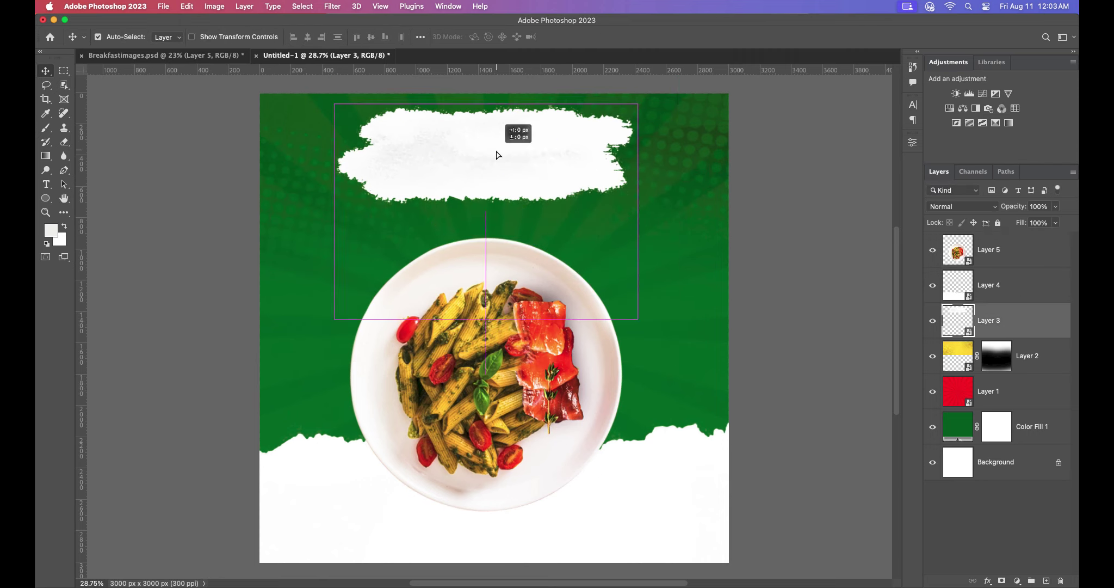
drag(477, 334, 486, 328)
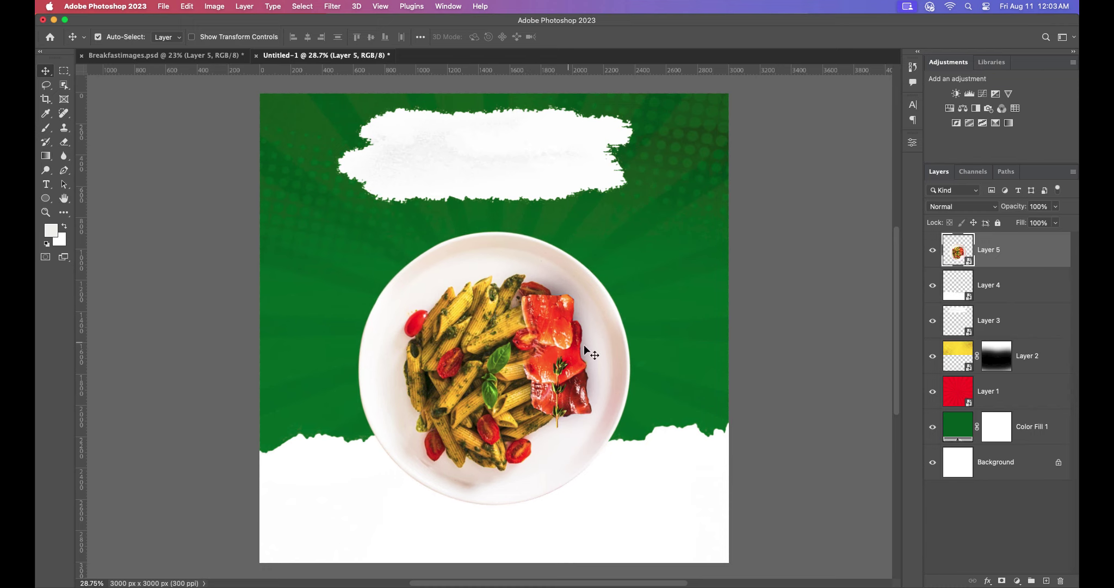
Step: Give the plate a Drop Shadow with a larger offset and 101 px size
double_click(1032, 260)
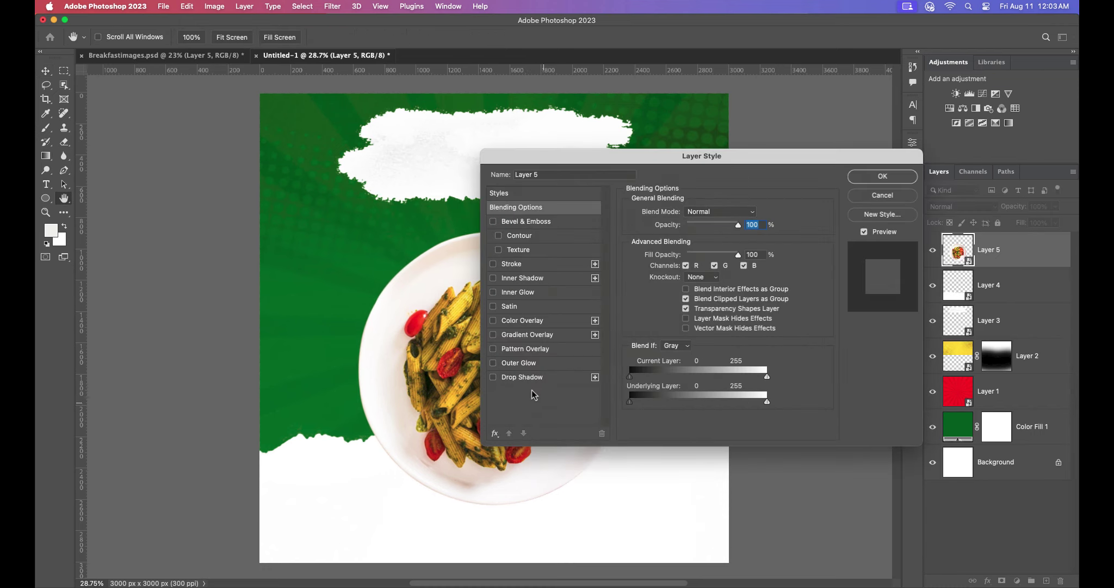
click(525, 375)
drag(556, 421, 554, 417)
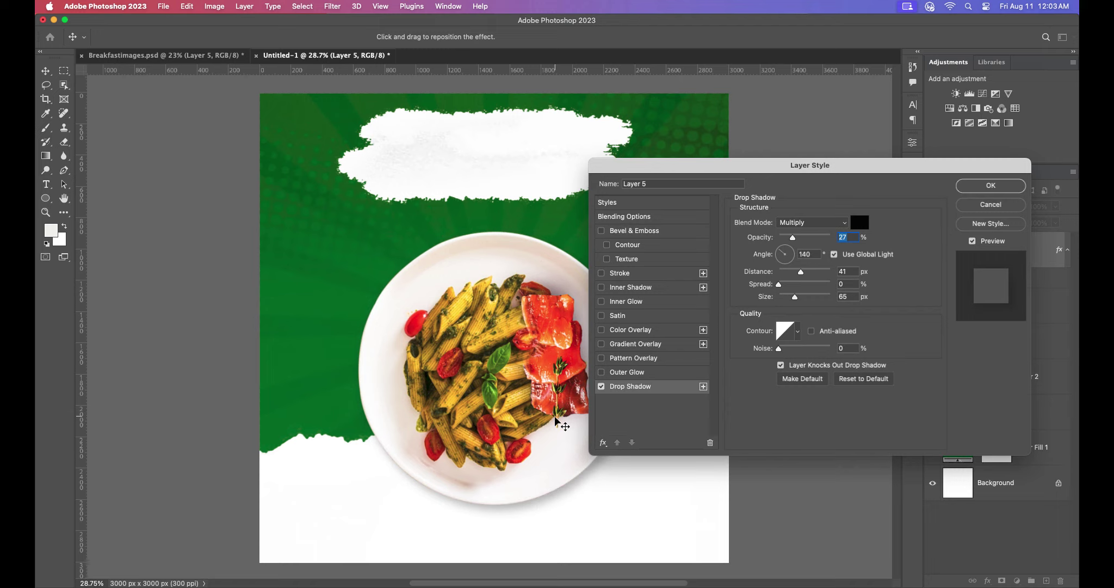
drag(794, 297, 825, 298)
mouse_move(820, 180)
mouse_down()
mouse_move(922, 197)
mouse_move(800, 184)
mouse_up()
click(969, 207)
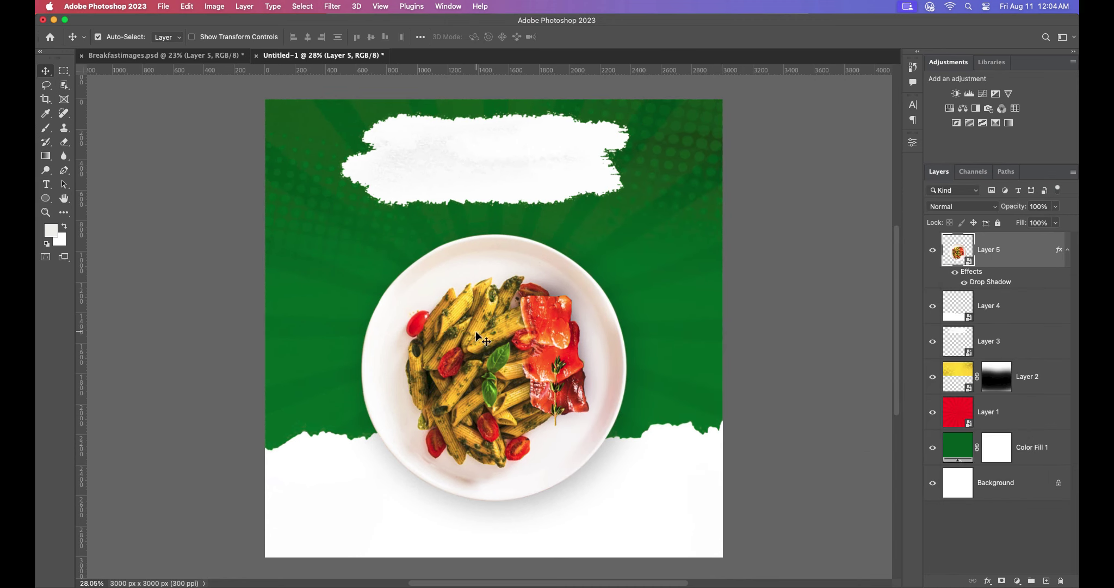
scroll(502, 318, down, 3)
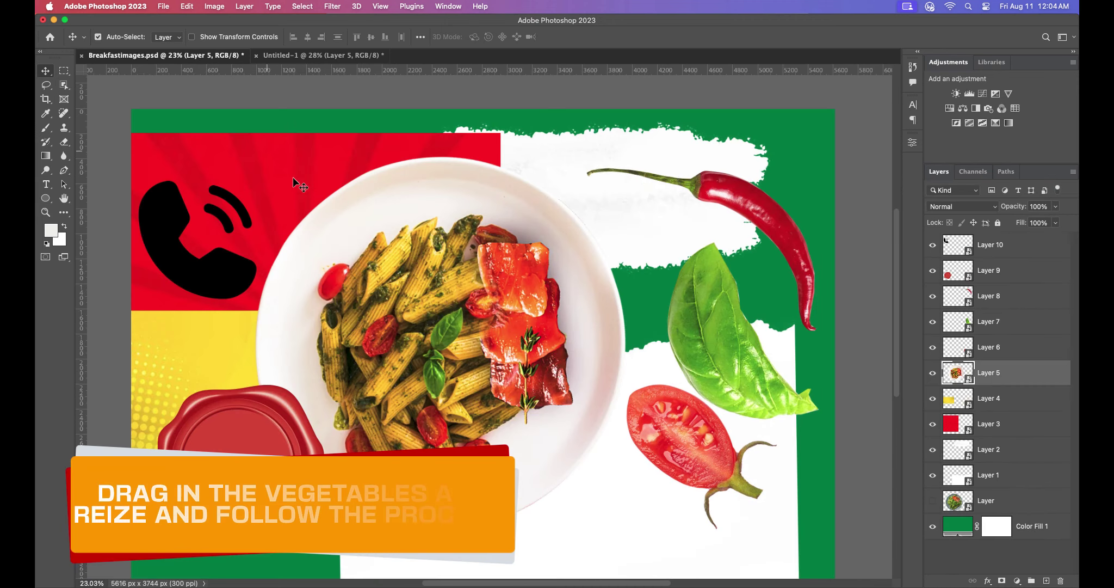
Step: Bring in the tomato half, shrink it and place it left of the plate
mouse_move(687, 438)
mouse_down()
mouse_move(400, 133)
mouse_move(343, 376)
mouse_up()
key(super+t)
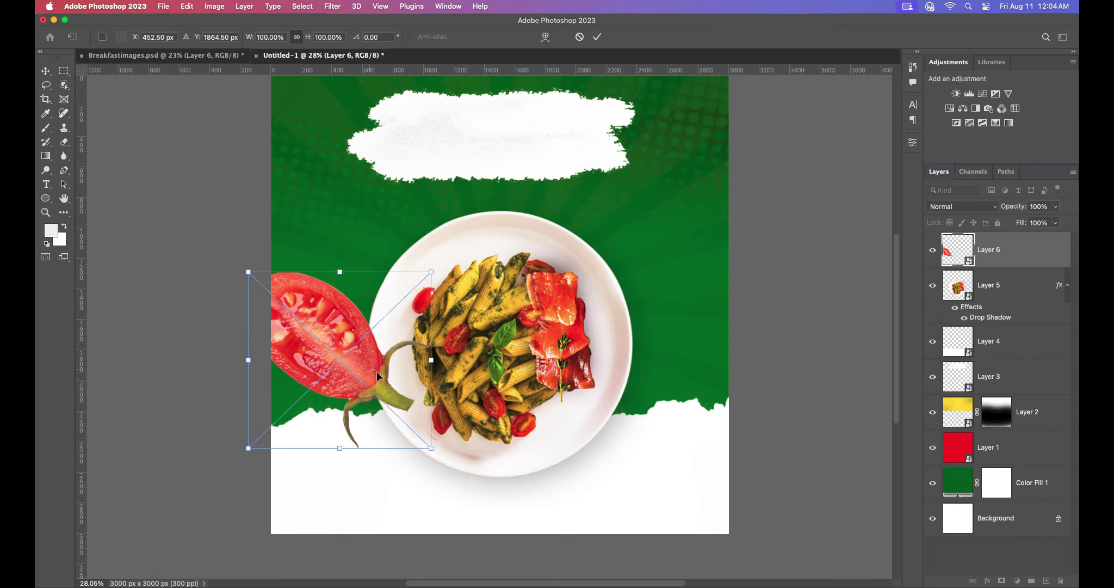
mouse_move(434, 360)
mouse_down()
mouse_move(405, 349)
mouse_move(323, 356)
mouse_move(332, 282)
mouse_up()
drag(364, 246, 268, 340)
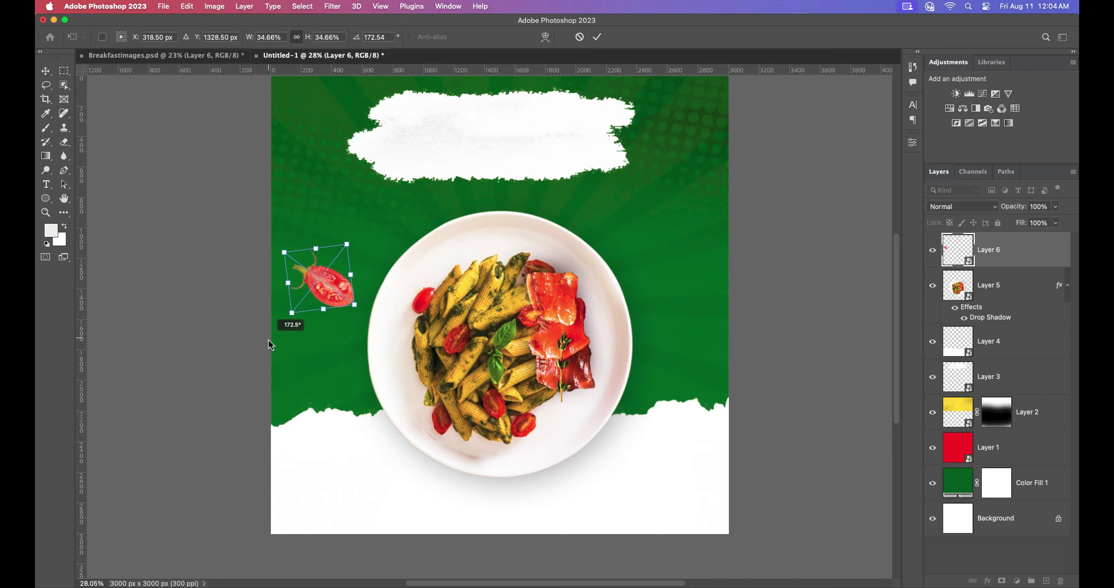
click(598, 37)
Step: Add the basil leaf right of the plate, shrunk, flipped vertically and rotated to about 172°
click(168, 56)
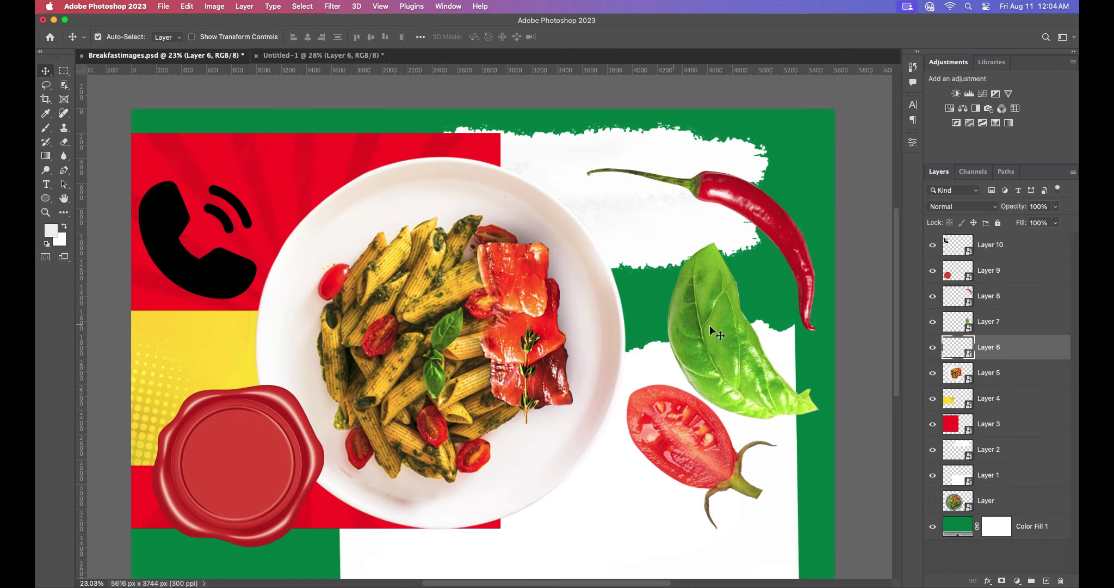
mouse_move(717, 333)
mouse_down()
mouse_move(293, 66)
mouse_move(667, 341)
mouse_up()
key(ctrl+t)
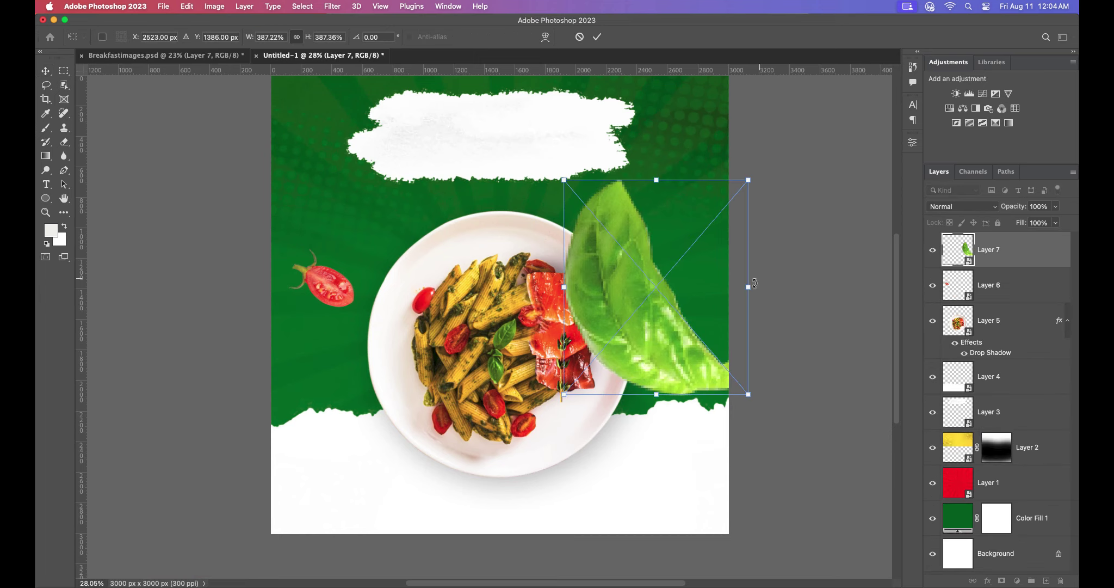
mouse_move(749, 287)
mouse_down()
mouse_move(700, 273)
mouse_move(709, 299)
mouse_move(699, 322)
mouse_move(691, 309)
mouse_move(653, 369)
mouse_up()
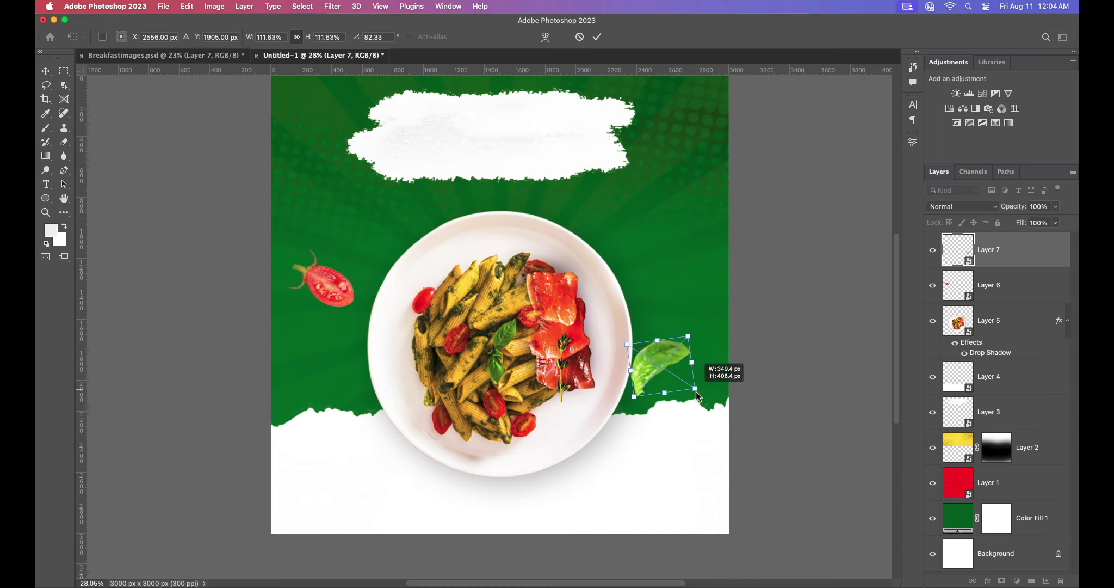
right_click(663, 363)
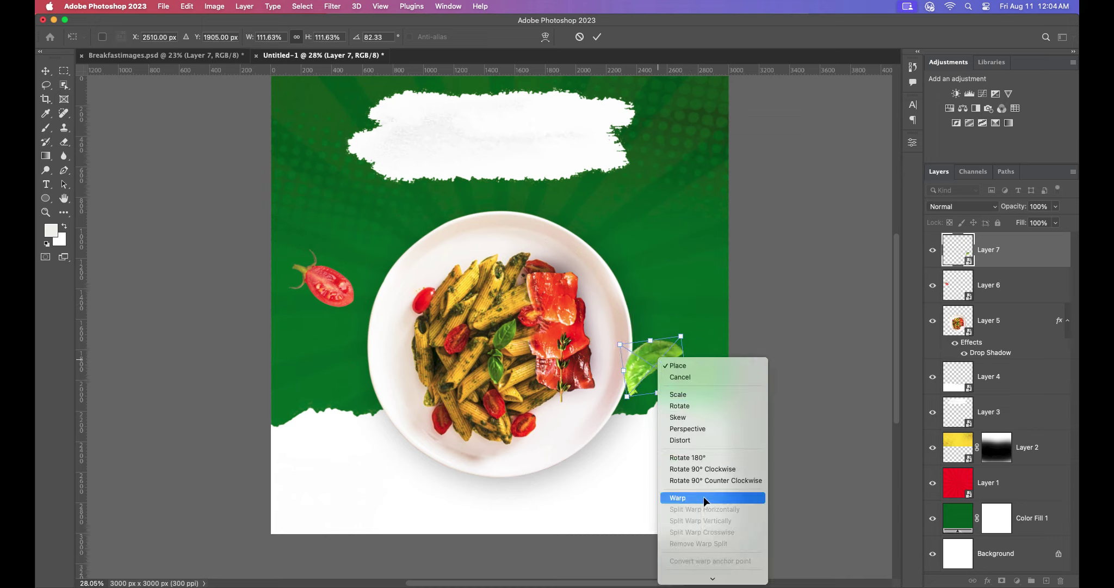
click(707, 565)
drag(702, 344, 678, 369)
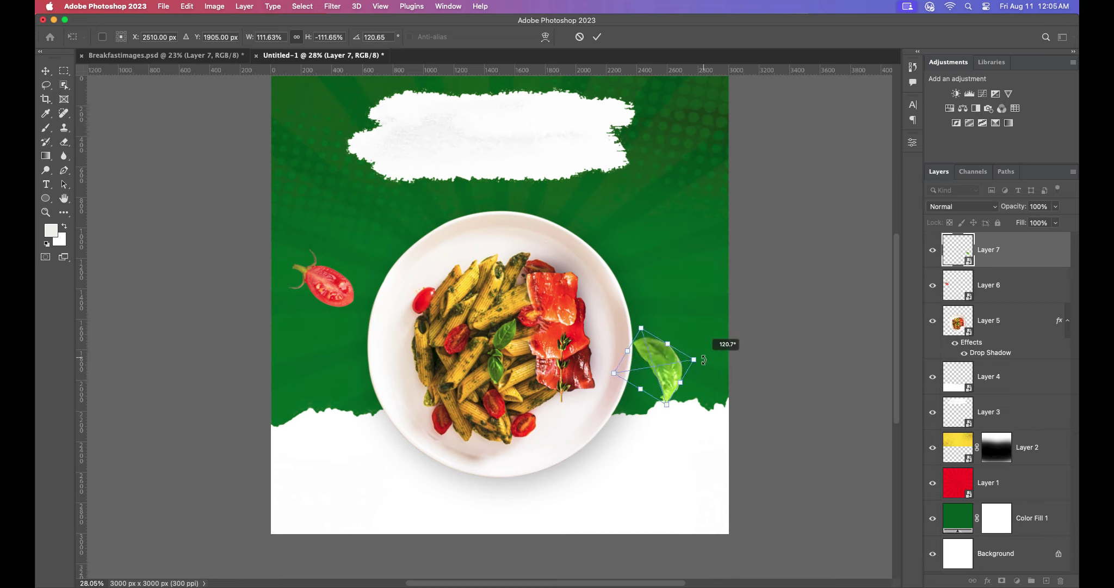
click(597, 37)
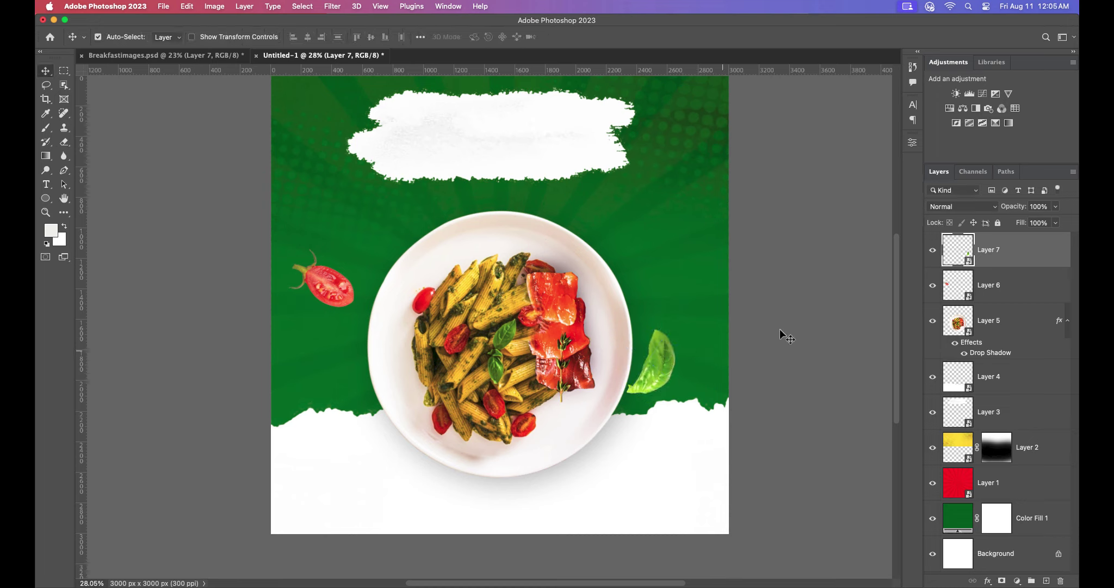
Step: Duplicate the basil leaf and place the copy left of the plate, flipped at about 73%
click(332, 7)
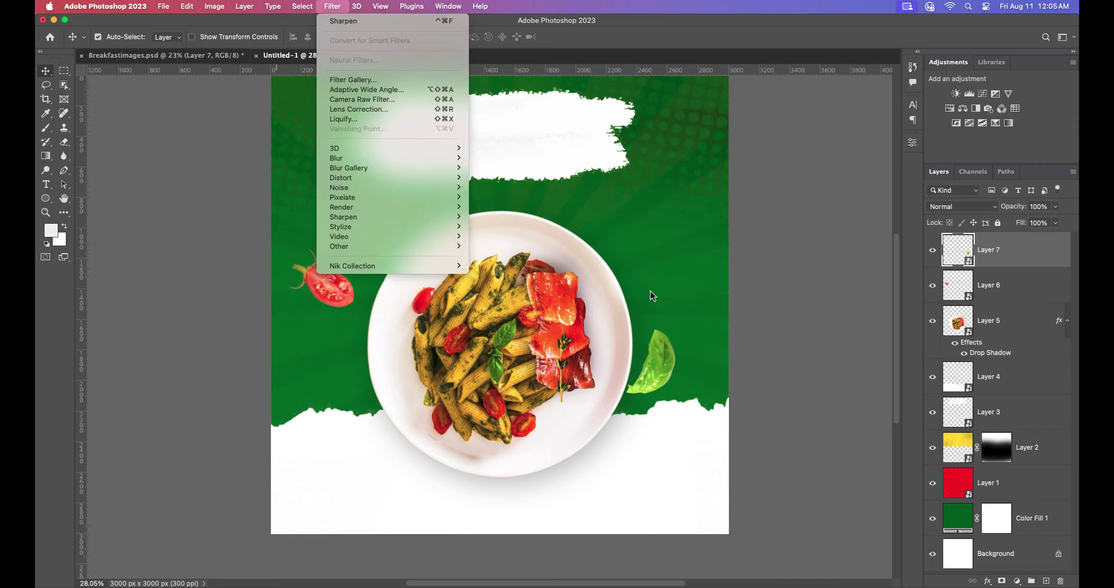
click(923, 312)
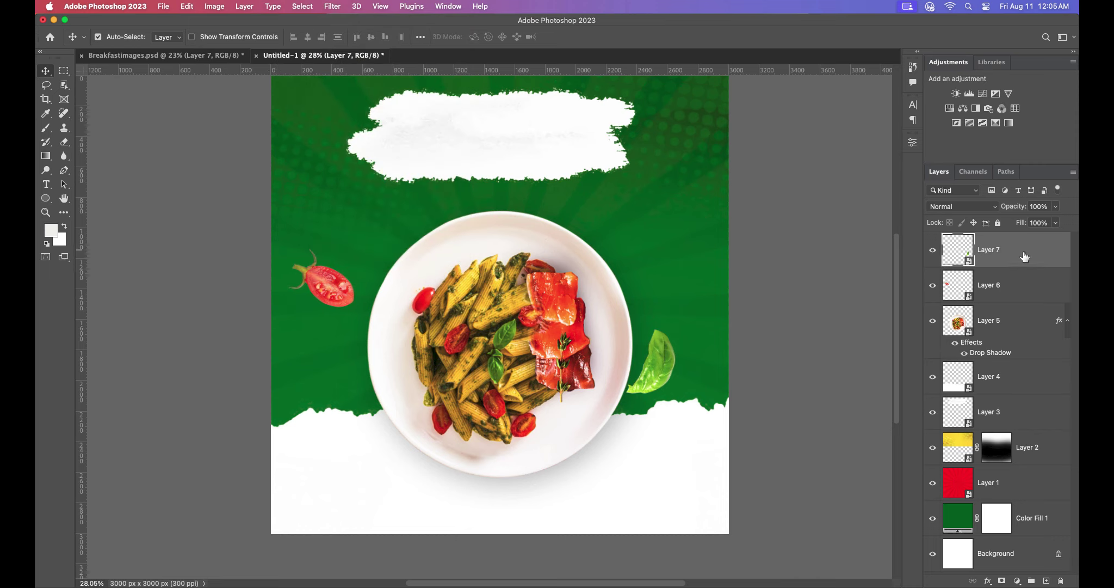
drag(1025, 256, 1046, 580)
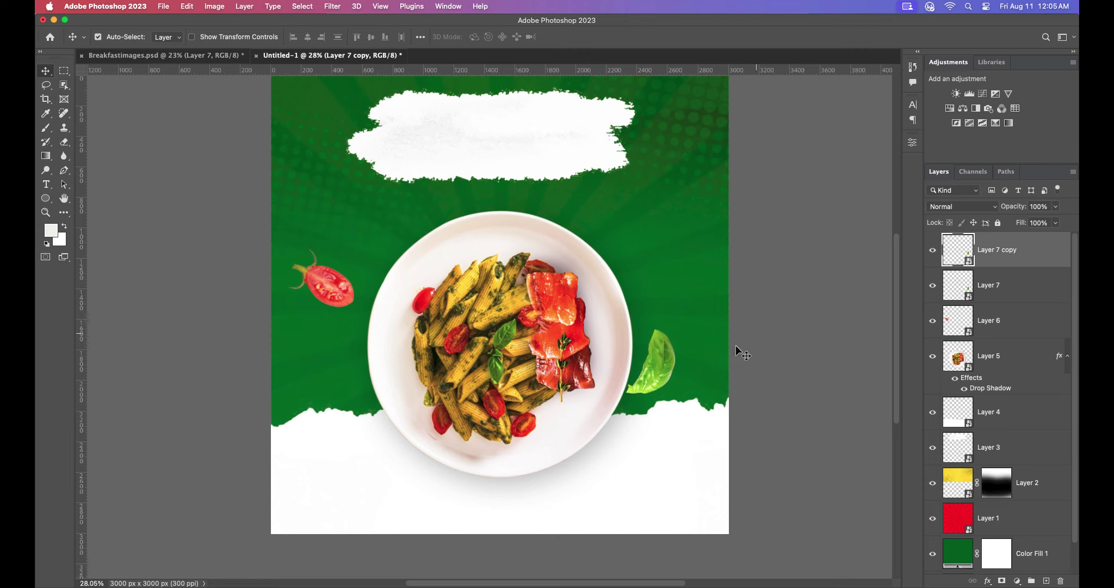
drag(648, 341, 315, 339)
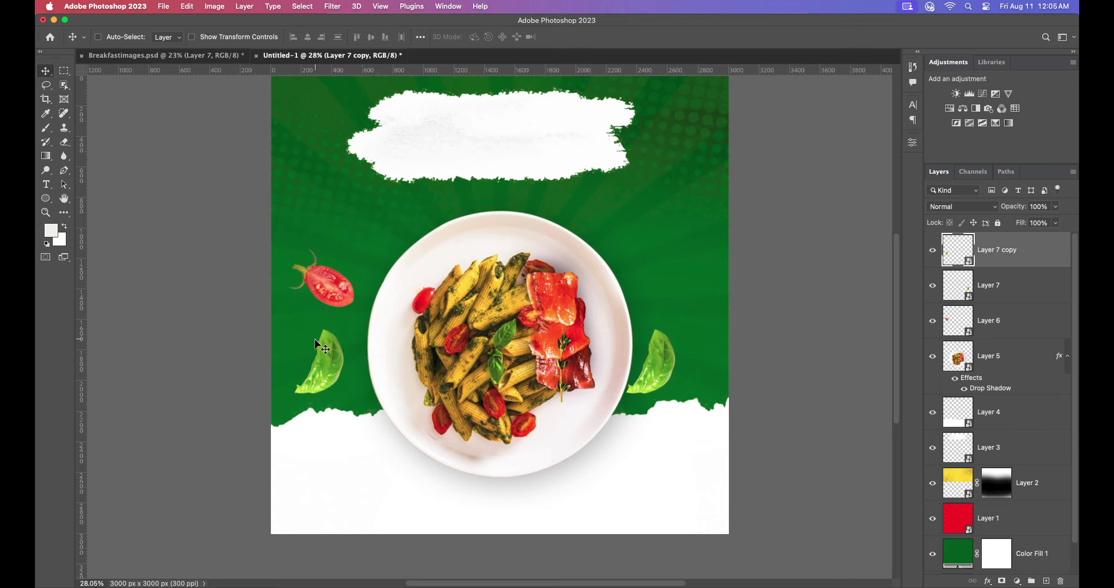
key(ctrl+t)
mouse_move(345, 329)
mouse_down()
mouse_move(332, 341)
mouse_move(347, 360)
mouse_move(374, 341)
mouse_up()
click(597, 38)
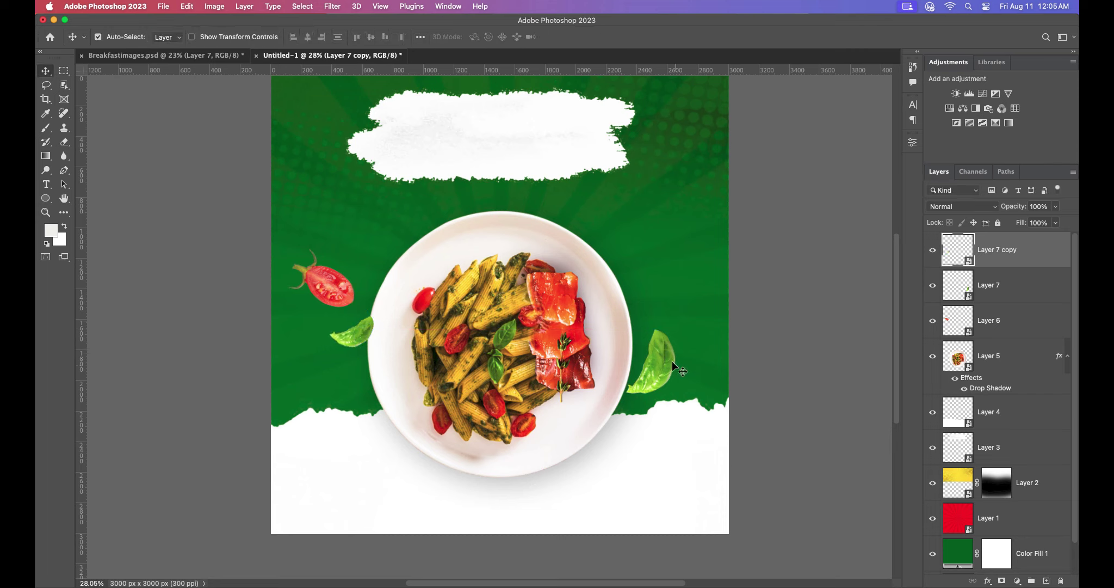
Step: Apply a 7.0 px Gaussian Blur to the right basil leaf (Layer 7) and the tomato (Layer 6)
click(1043, 284)
click(327, 10)
mouse_move(336, 158)
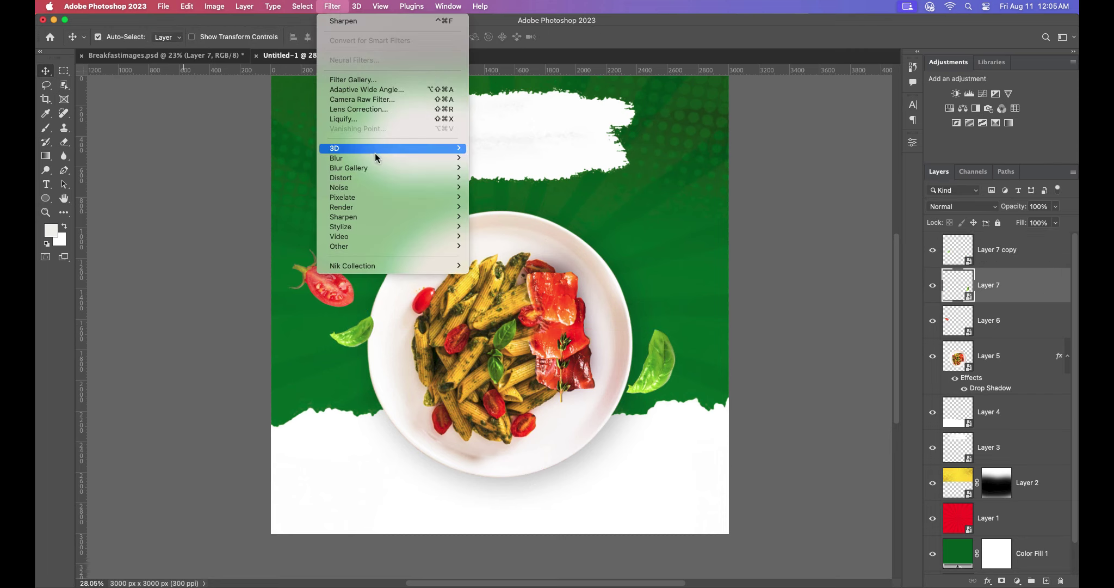
click(496, 197)
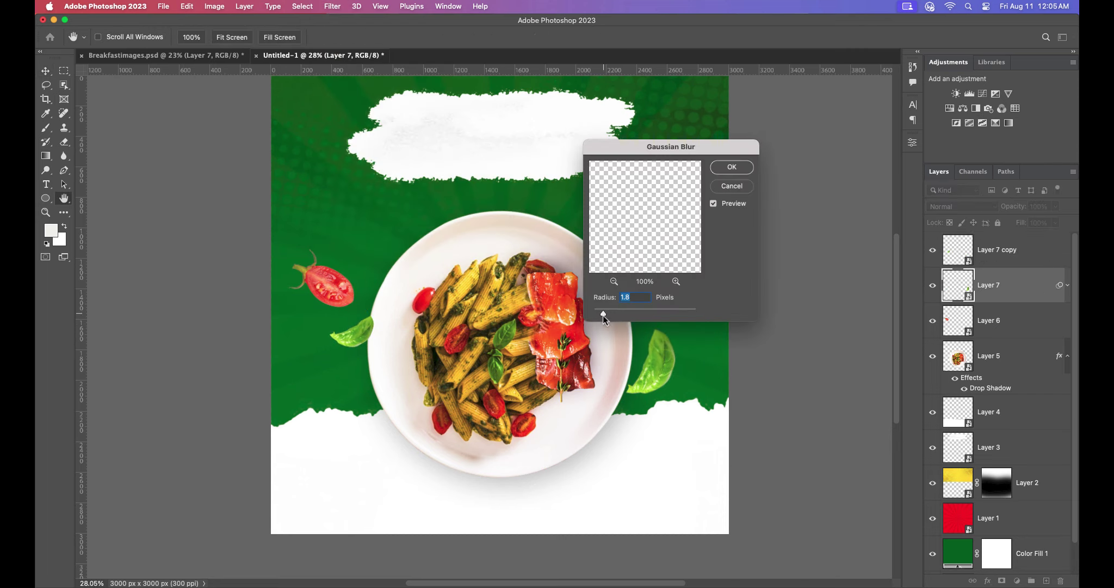
drag(624, 315, 627, 315)
click(730, 168)
click(1063, 366)
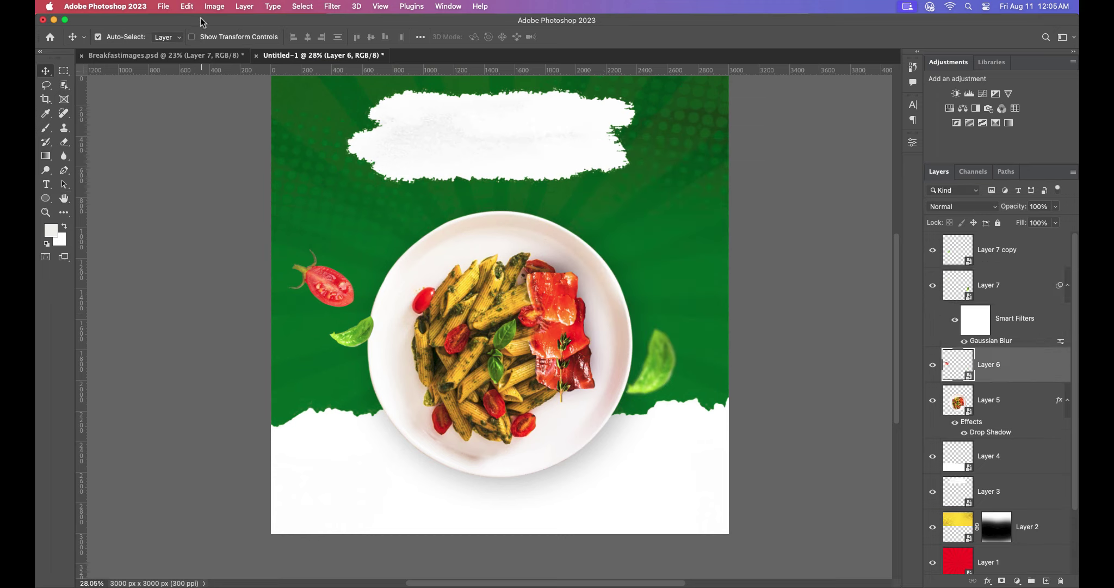
click(332, 6)
click(354, 21)
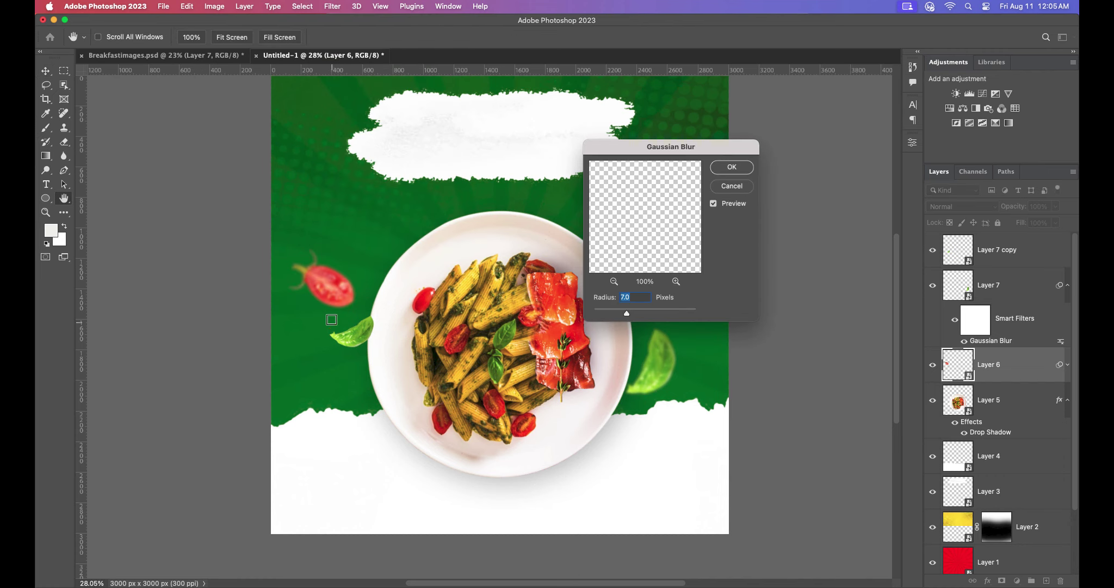
click(732, 167)
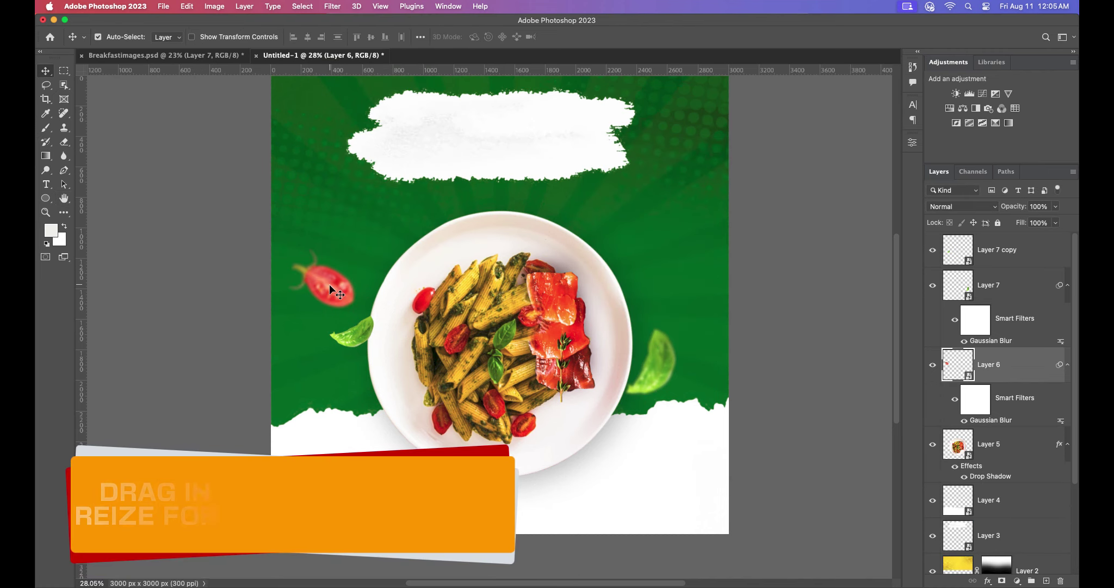
Step: Bring the red wax seal from Breakfastimages.psd in, scaled to about 18%, right of the plate
click(189, 55)
mouse_move(232, 443)
mouse_down()
mouse_move(340, 55)
mouse_move(565, 268)
mouse_up()
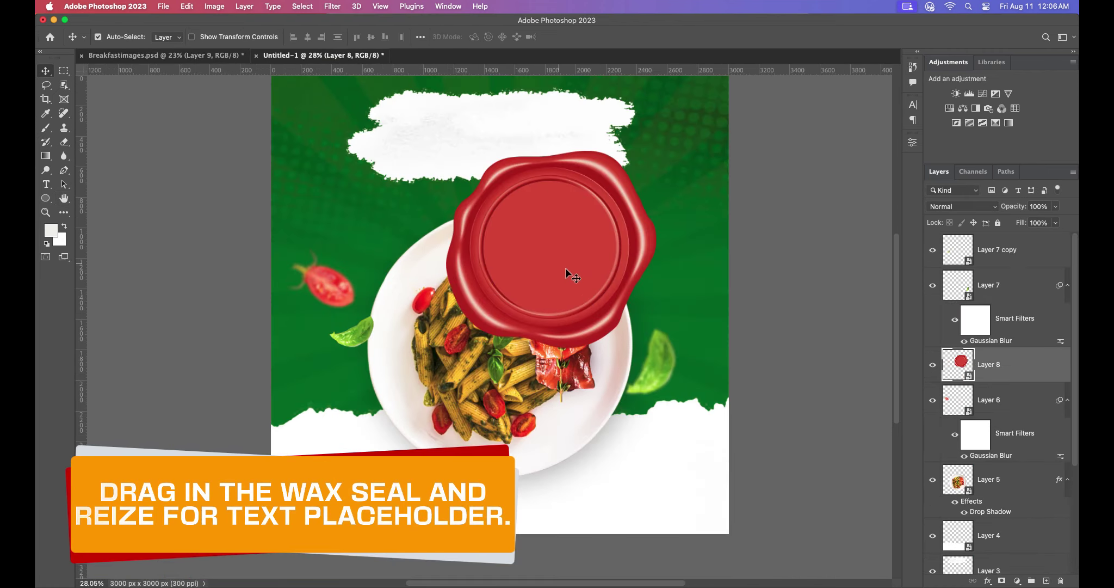
key(ctrl+t)
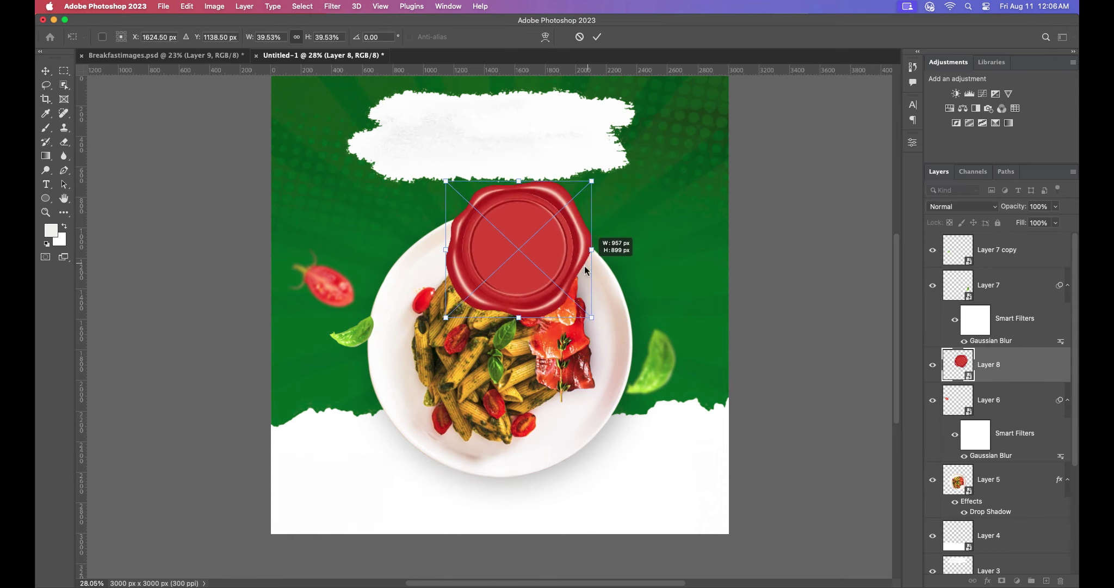
mouse_move(656, 250)
mouse_down()
mouse_move(511, 249)
mouse_move(682, 265)
mouse_up()
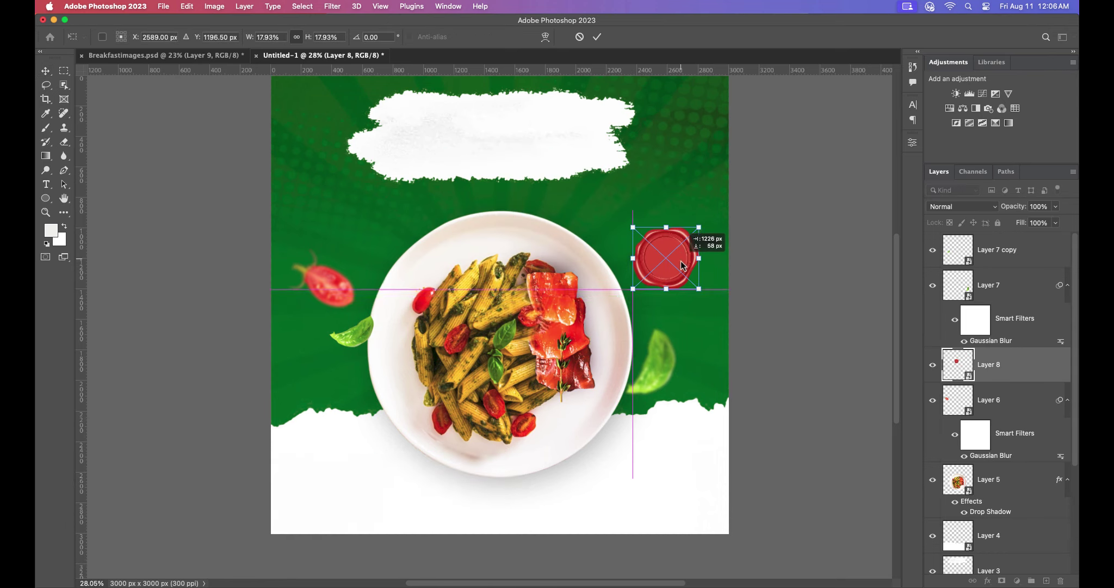
key(Return)
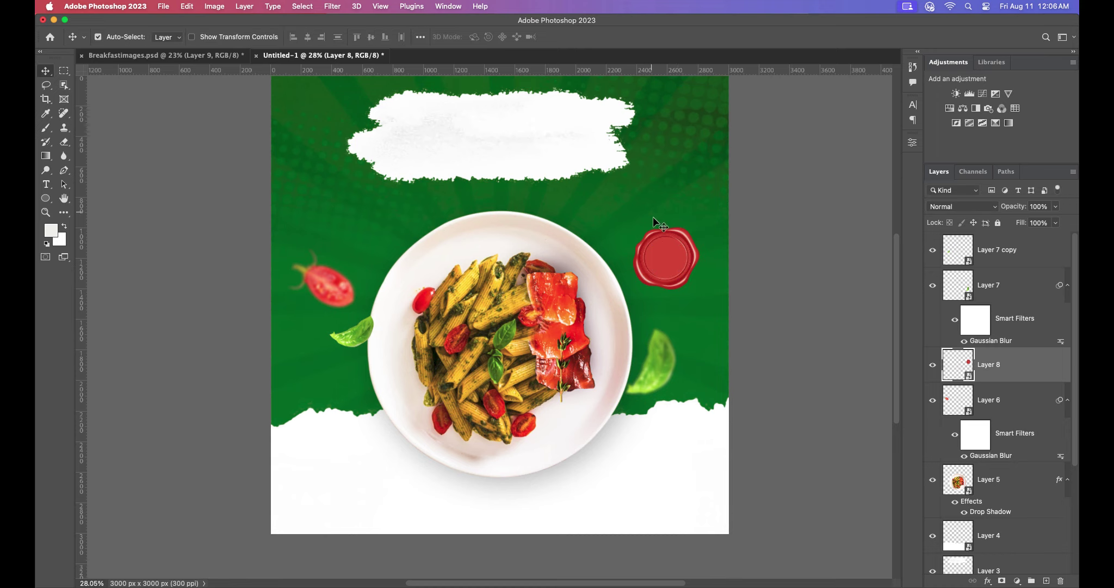
drag(661, 255, 654, 264)
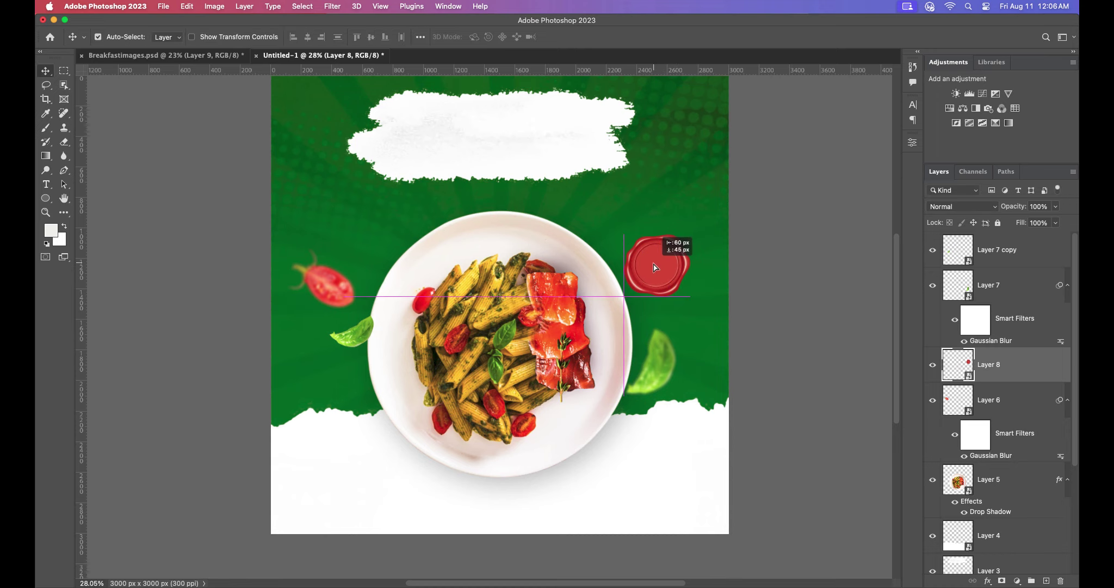
scroll(598, 283, down, 3)
scroll(547, 297, up, 1)
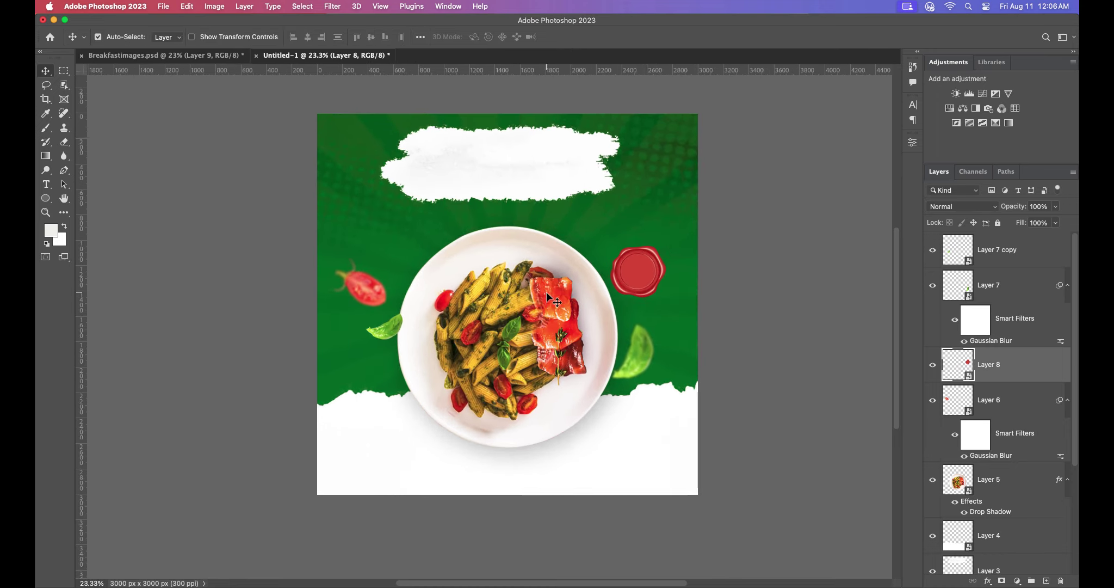
Step: Bring in the red chili, placed at lower left and sized to about 41%
click(166, 55)
drag(758, 205, 456, 290)
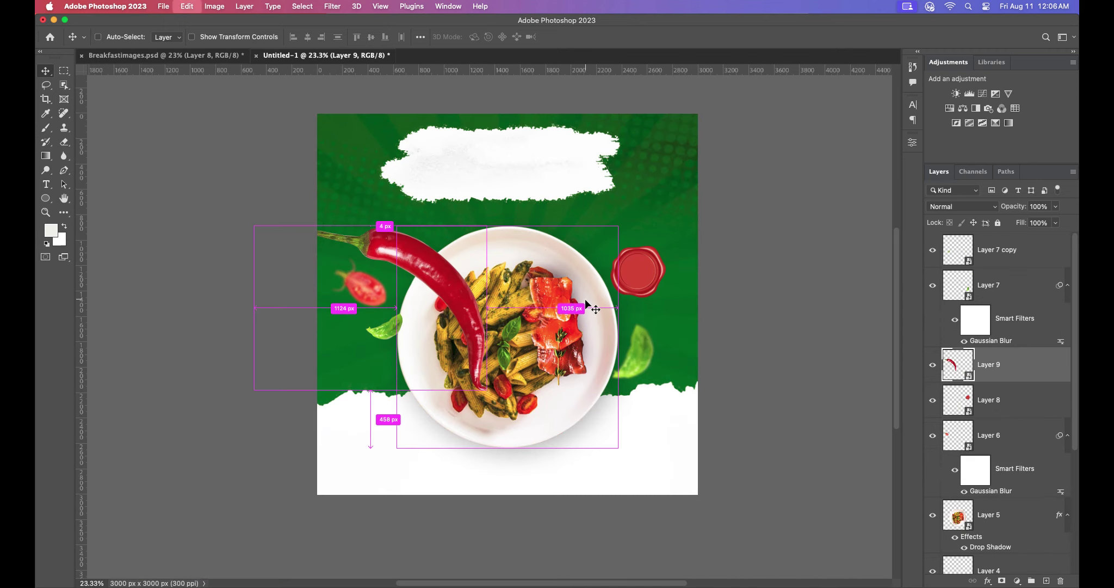
key(ctrl+t)
mouse_move(484, 309)
mouse_down()
mouse_move(312, 308)
mouse_move(349, 359)
mouse_move(313, 388)
mouse_move(365, 399)
mouse_up()
key(Return)
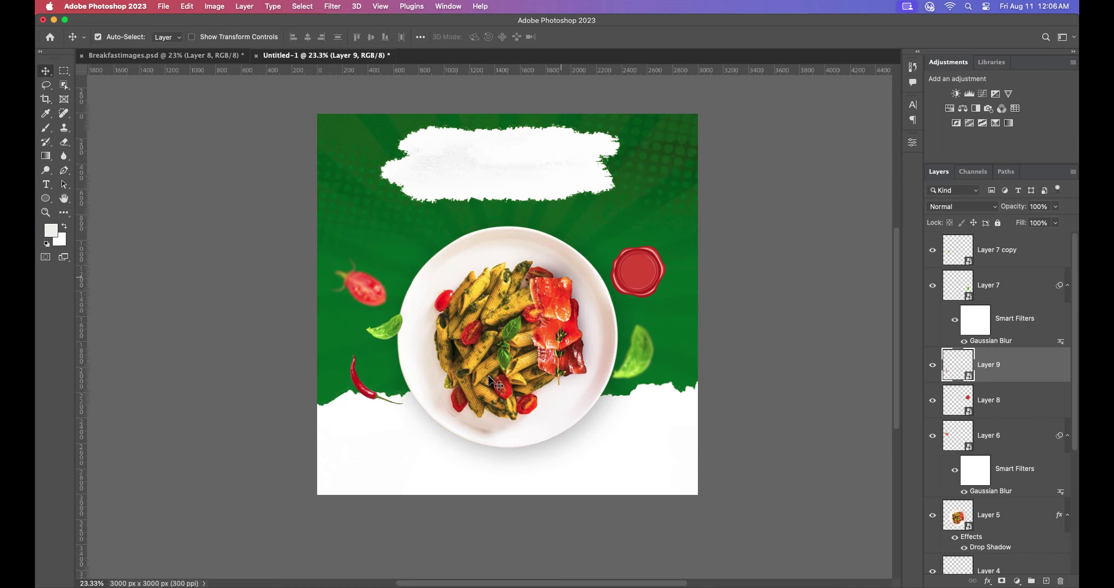
scroll(400, 367, up, 1)
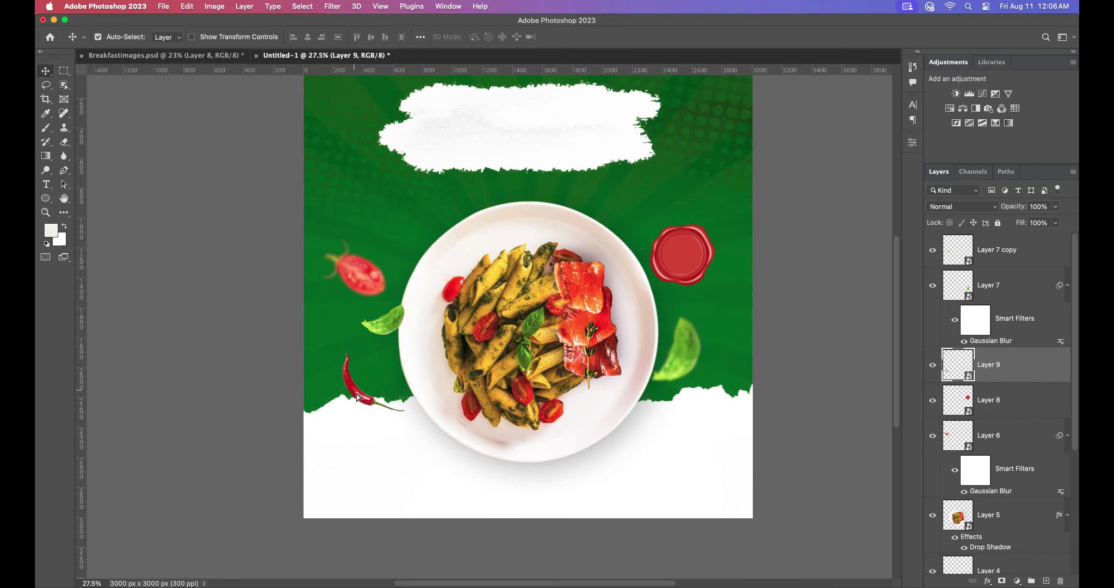
drag(400, 376, 413, 383)
key(ctrl+t)
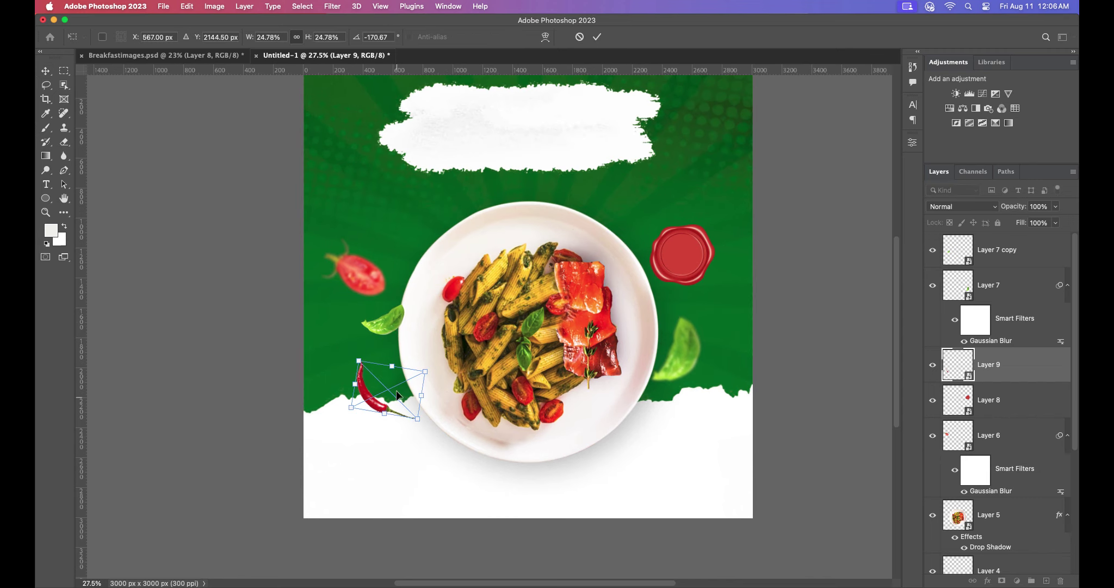
drag(359, 360, 300, 319)
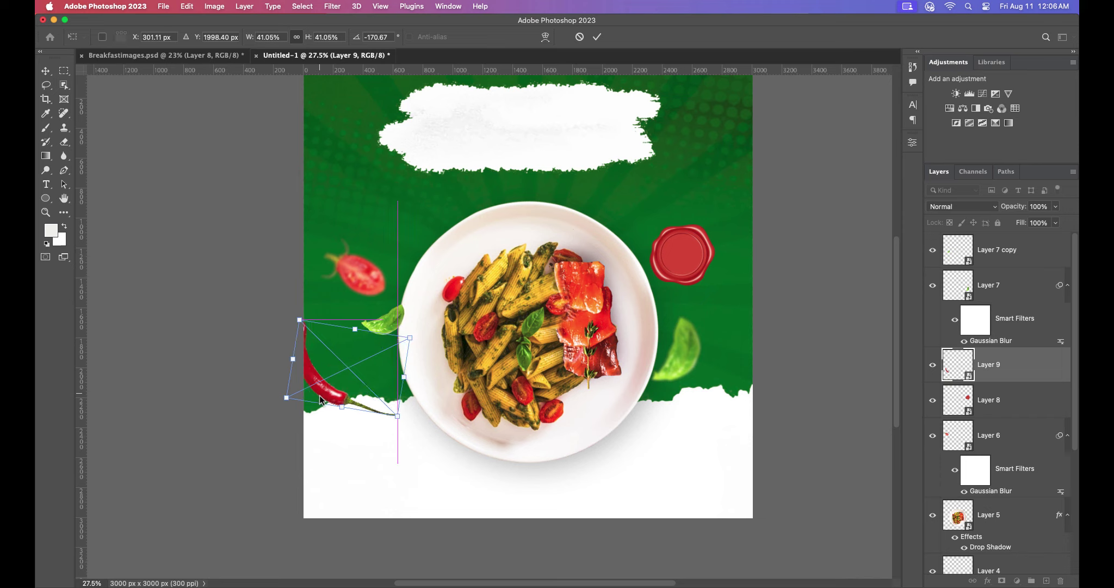
key(Return)
Step: Duplicate the chili, rotate and vertically flip the lower one, and blur it at radius 7.0
drag(325, 394, 417, 283)
drag(337, 381, 363, 400)
key(ctrl+t)
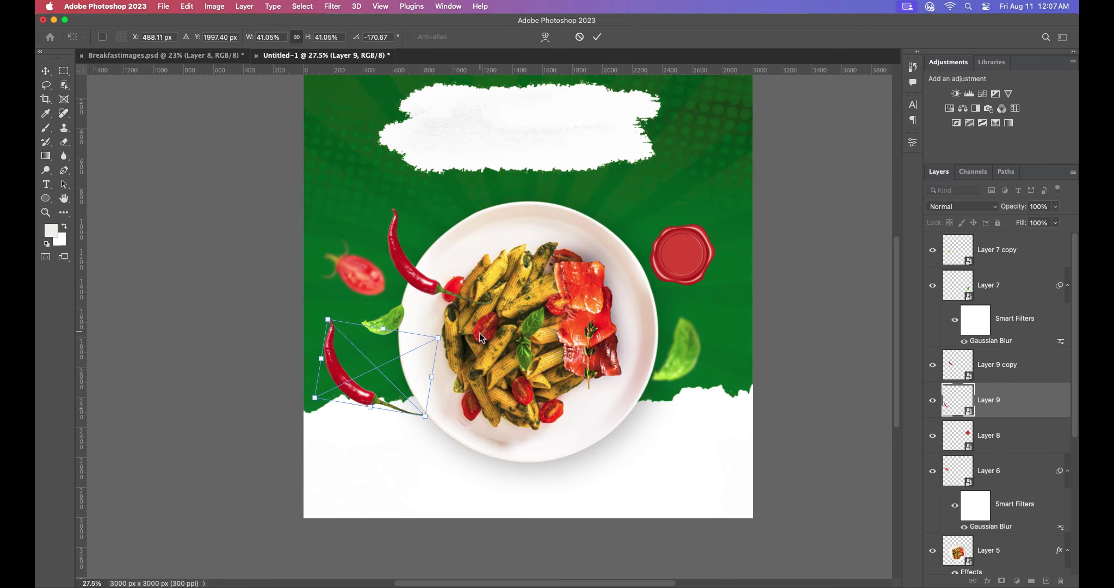
mouse_move(480, 332)
mouse_down()
mouse_move(368, 374)
mouse_move(360, 400)
mouse_move(390, 392)
mouse_move(406, 398)
mouse_move(405, 412)
mouse_up()
right_click(360, 399)
click(404, 565)
click(597, 36)
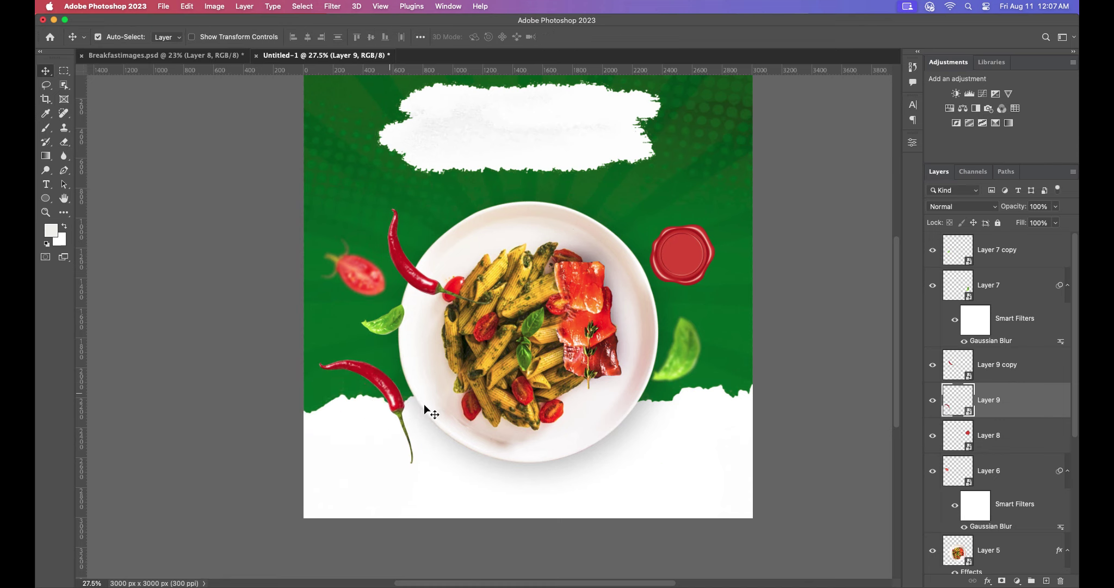
click(333, 6)
click(348, 19)
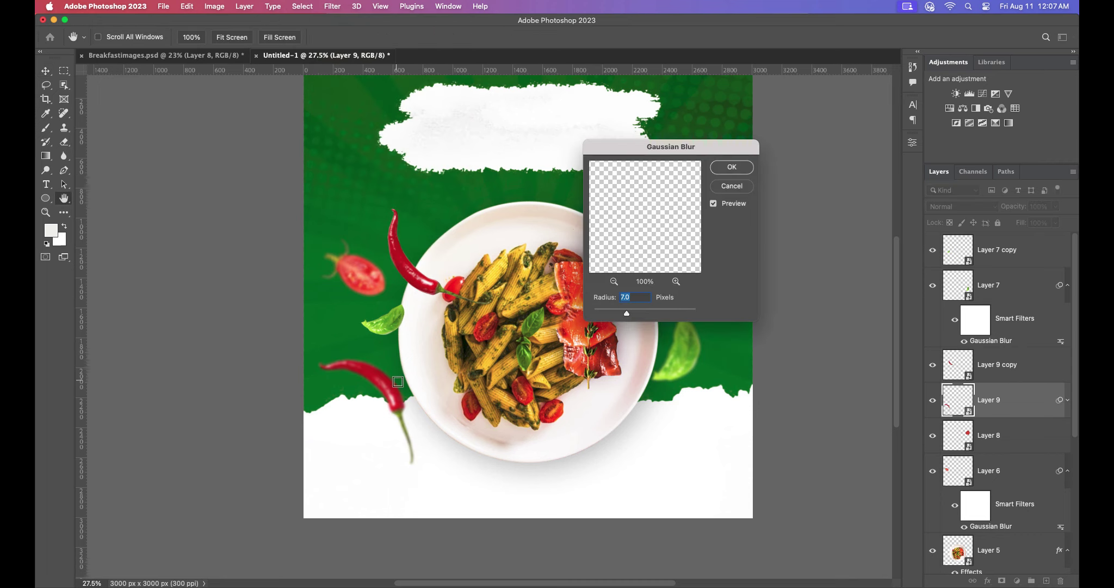
click(732, 166)
Step: Shrink the chili copy to about 13% beside the plate's right edge and move its layer to the top
click(443, 263)
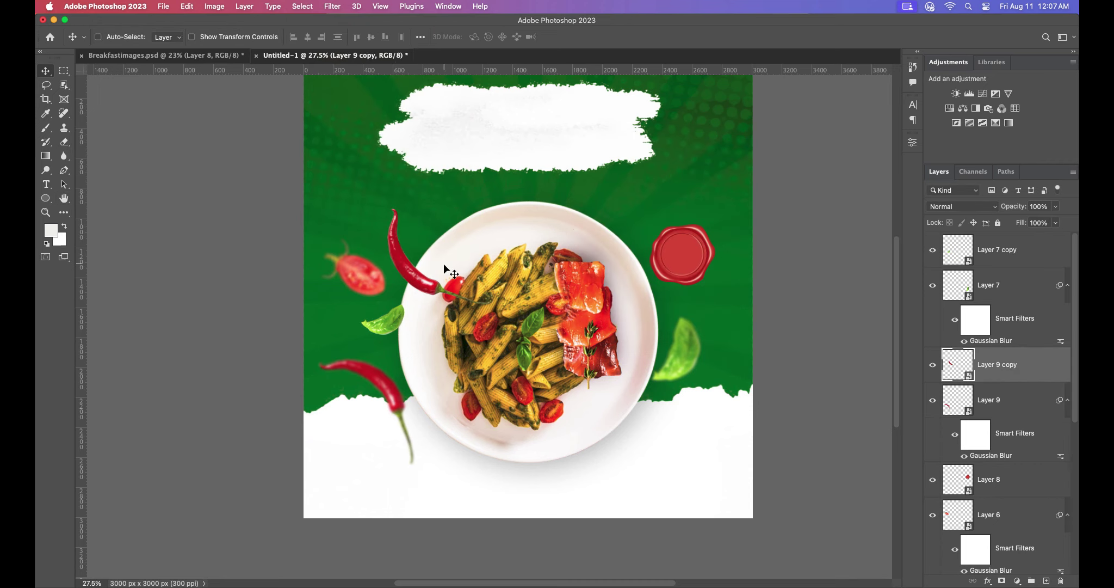
key(super+t)
mouse_move(495, 265)
mouse_down()
mouse_move(427, 247)
mouse_move(404, 280)
mouse_move(657, 381)
mouse_up()
key(Return)
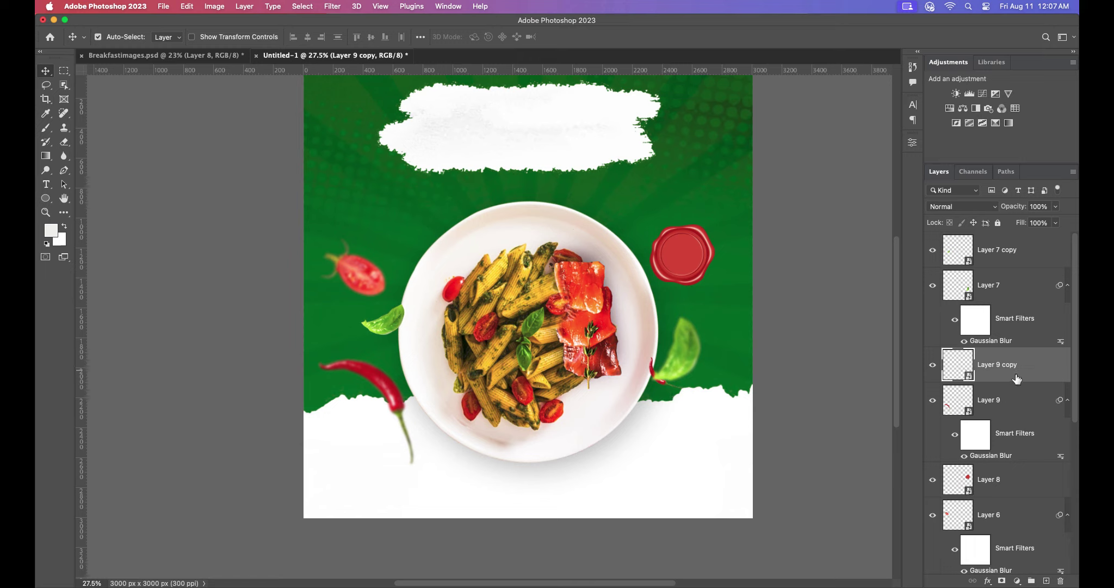
drag(1015, 368, 1007, 282)
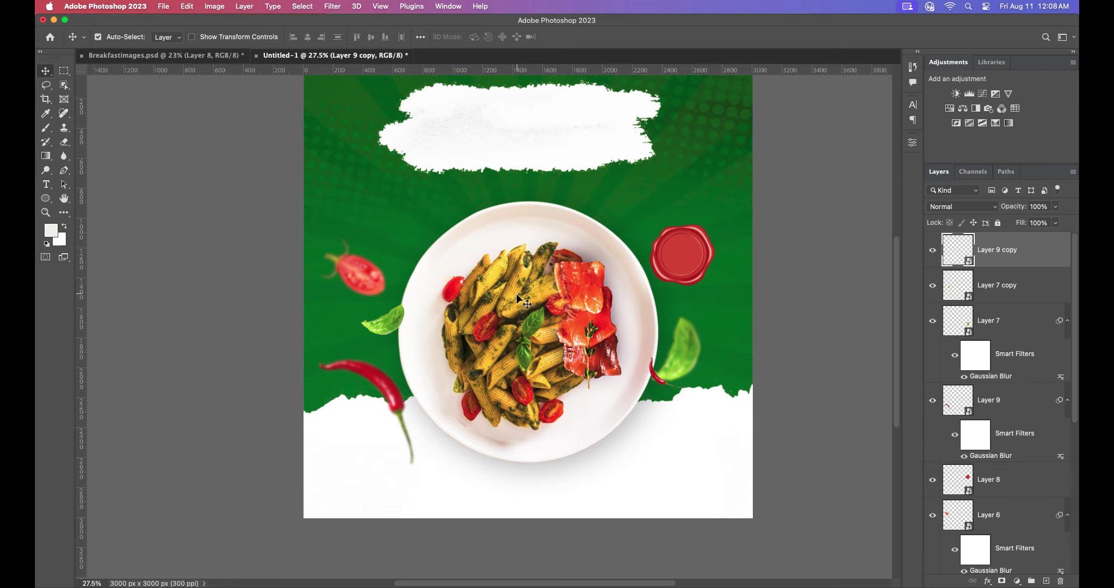
scroll(539, 239, up, 1)
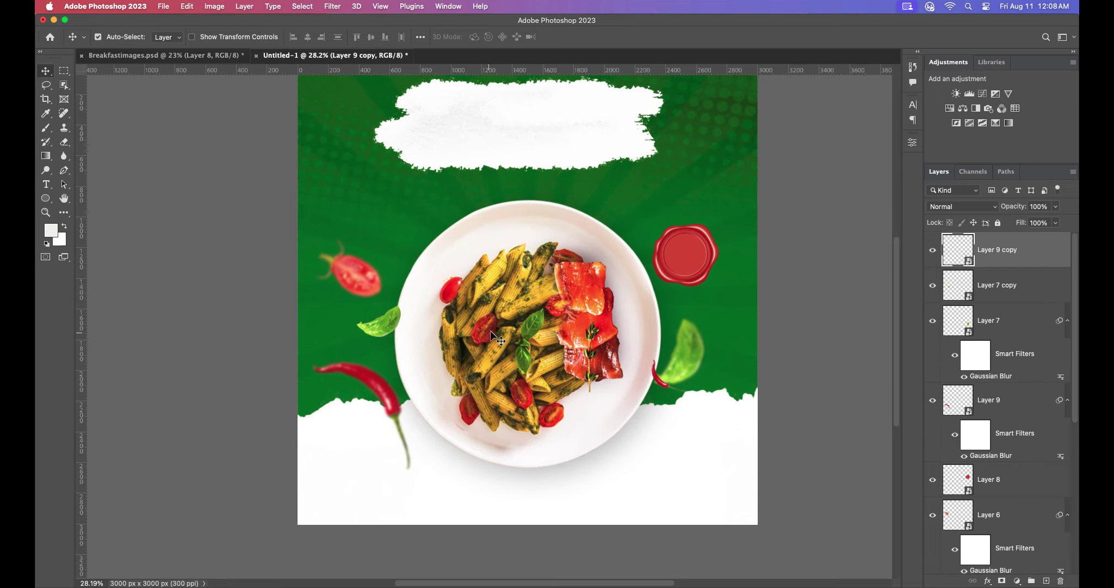
Step: Type BREAKFAST on the top brush stroke, scale it to about 70% and centre it
click(517, 334)
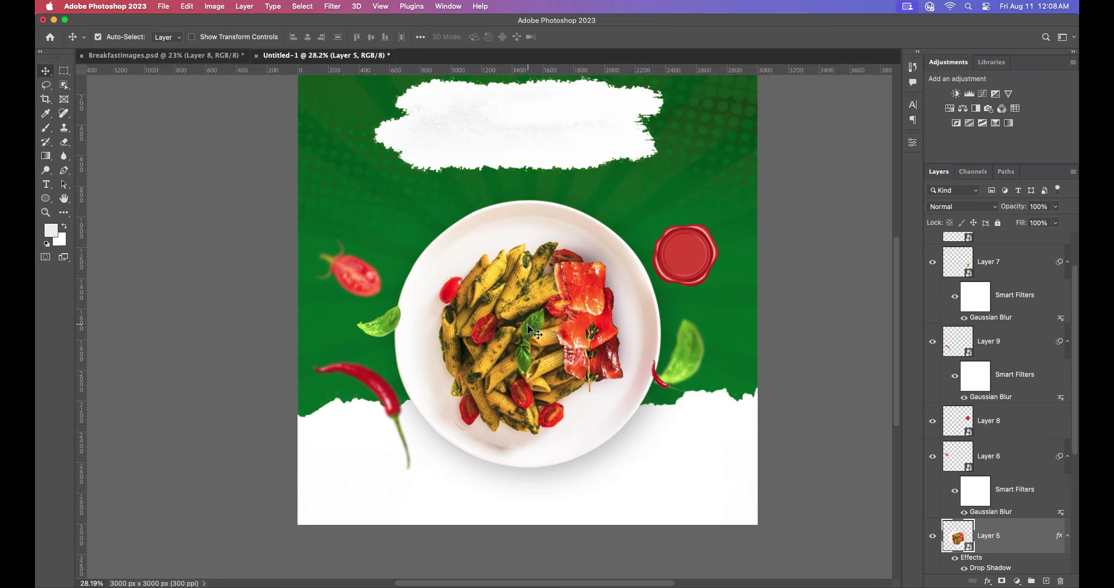
key(t)
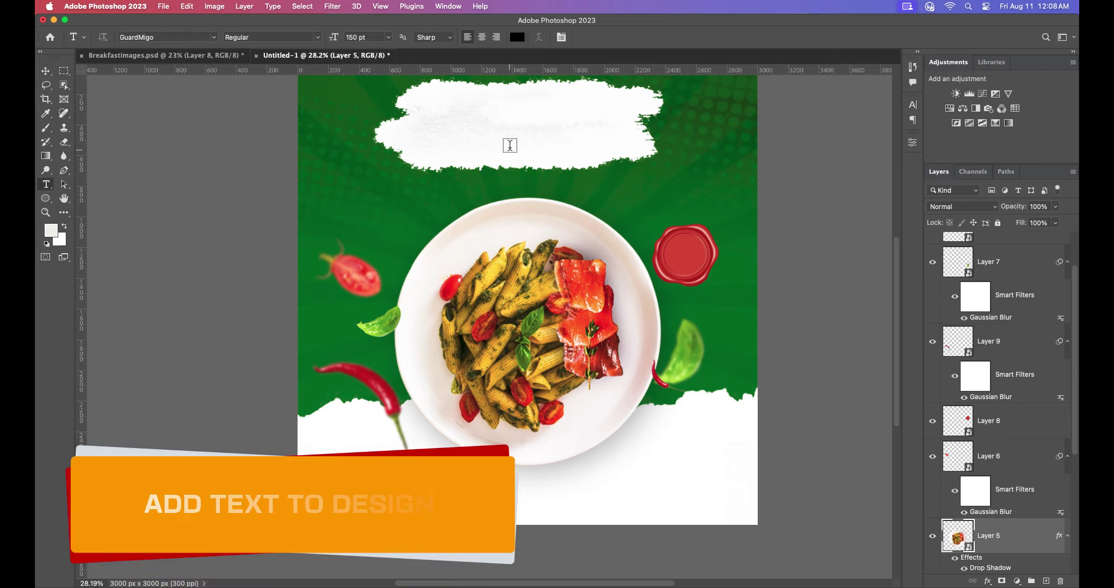
click(510, 145)
text(B)
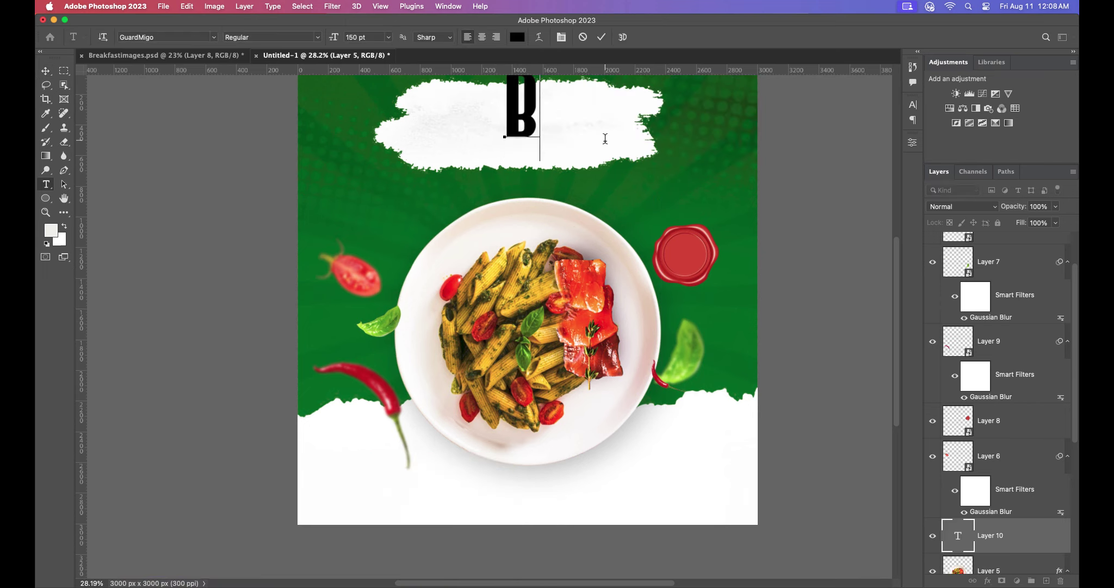
text(REAKFAST)
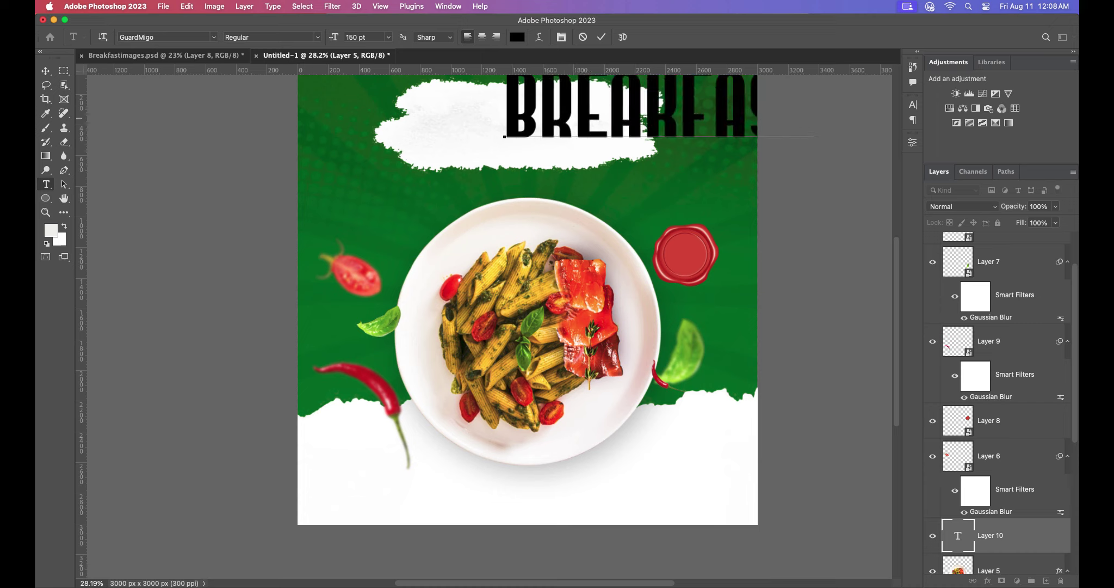
key(Escape)
key(v)
drag(680, 119, 598, 149)
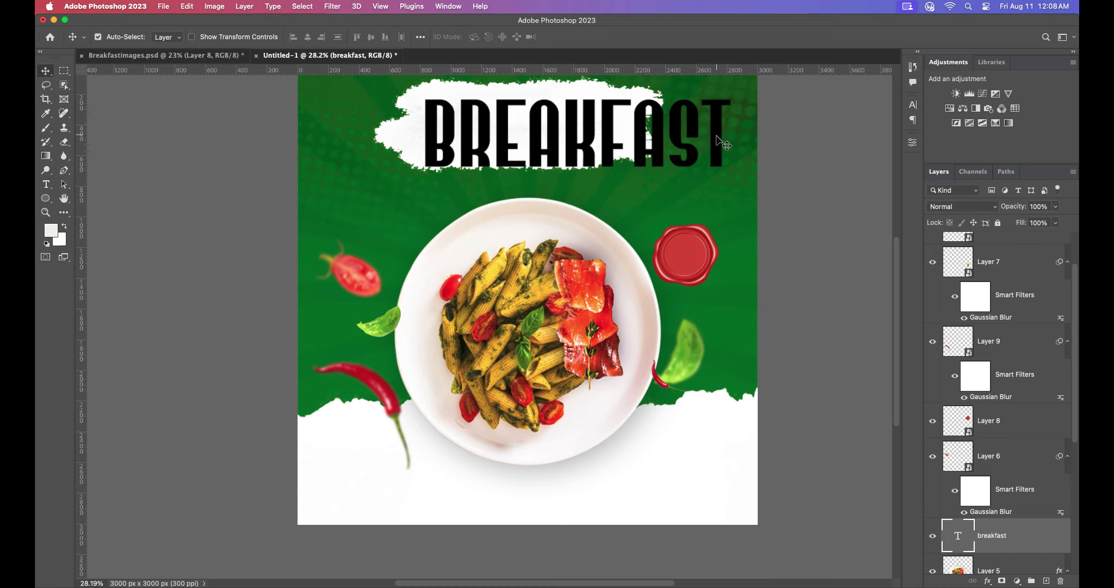
key(ctrl+t)
mouse_move(732, 145)
mouse_down()
mouse_move(635, 144)
mouse_move(599, 128)
mouse_up()
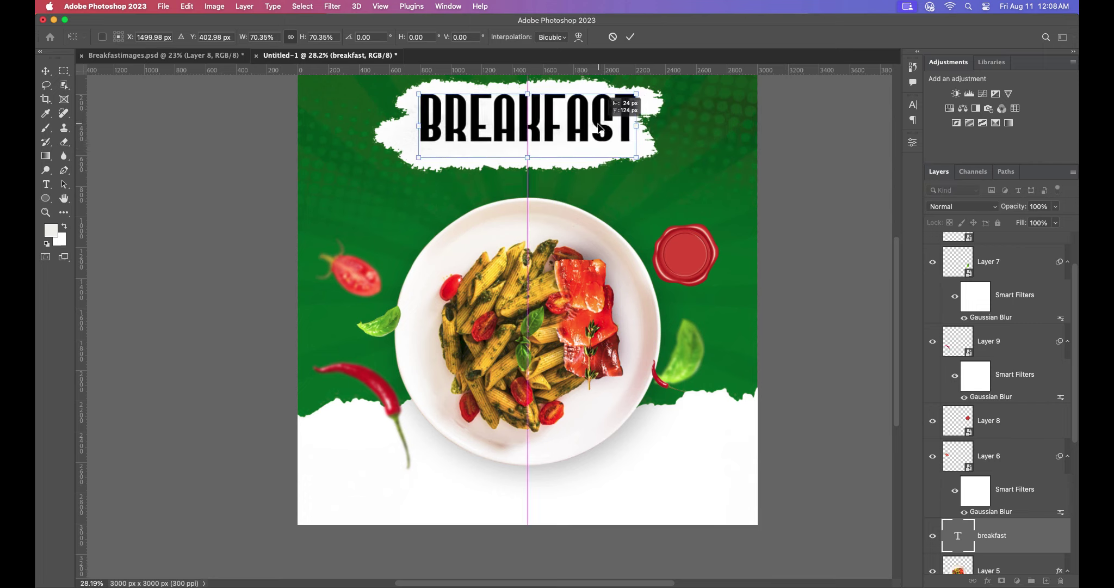
click(630, 37)
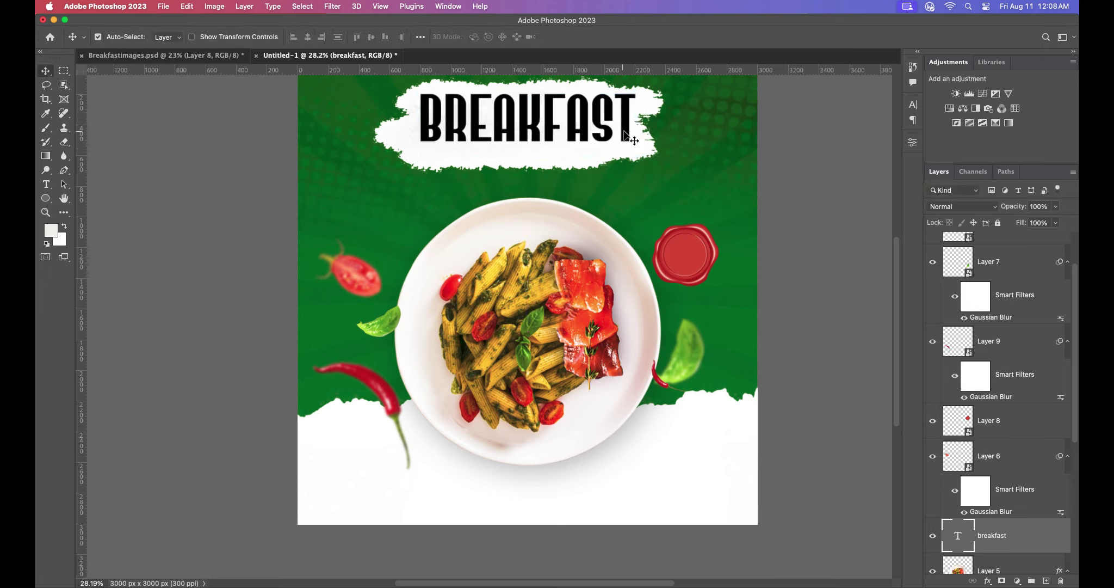
Step: Recolour the BREAKFAST title dark green (#146a0c), sampled from the poster's green background
click(913, 105)
click(884, 173)
click(703, 209)
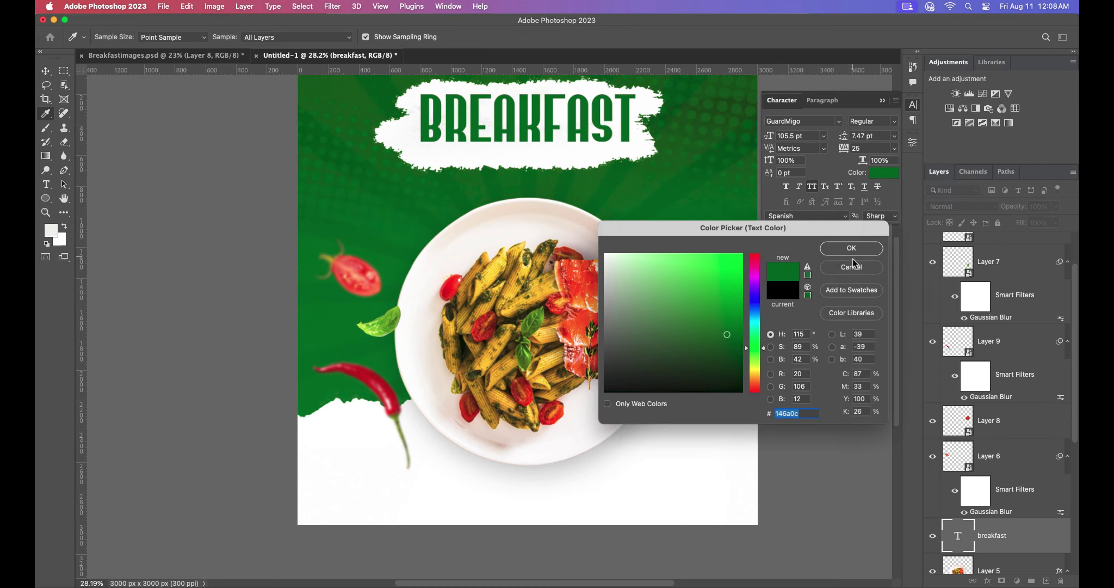
click(852, 247)
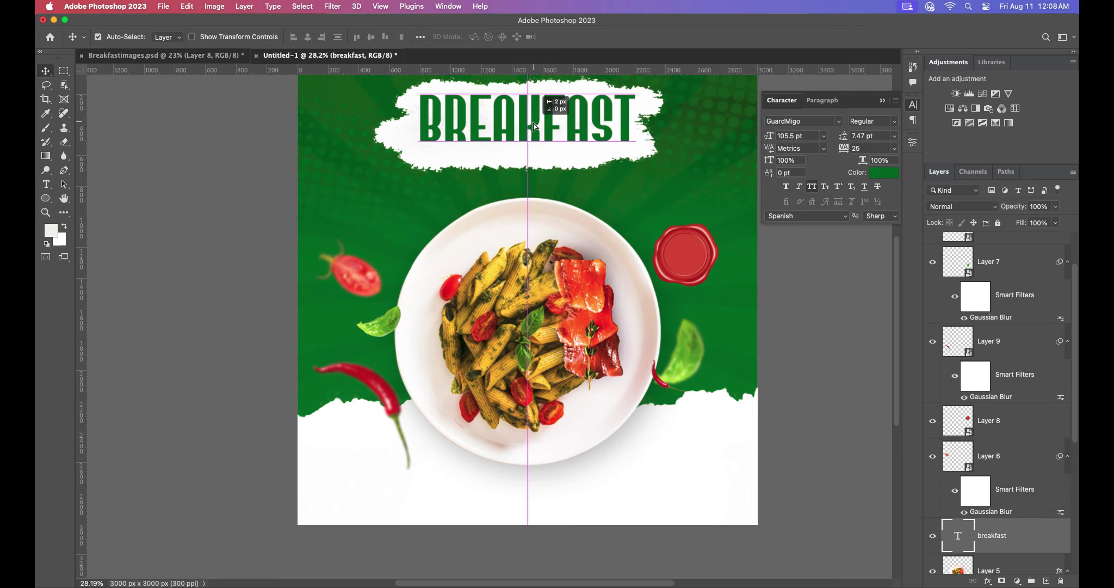
click(883, 100)
scroll(568, 170, down, 1)
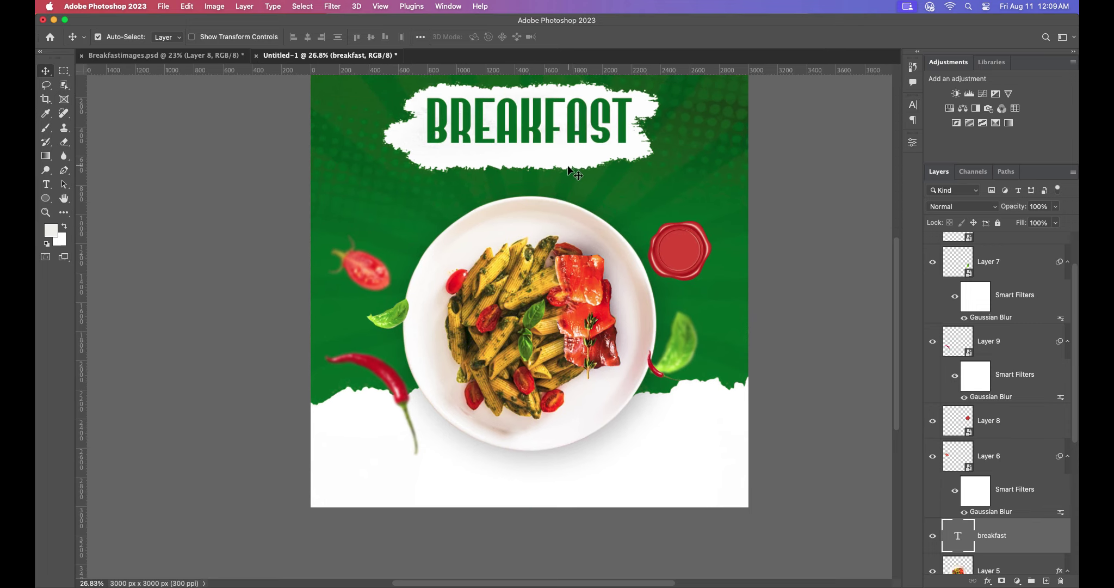
scroll(1034, 460, down, 3)
click(1041, 549)
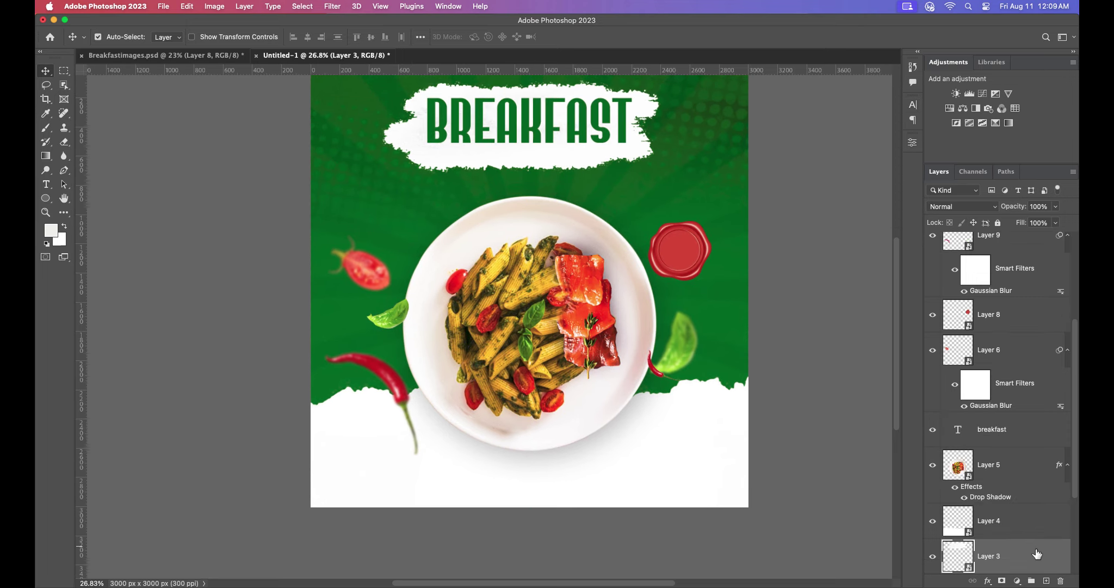
Step: Move the BREAKFAST title layer to the top of the layer stack
drag(1038, 554, 1008, 240)
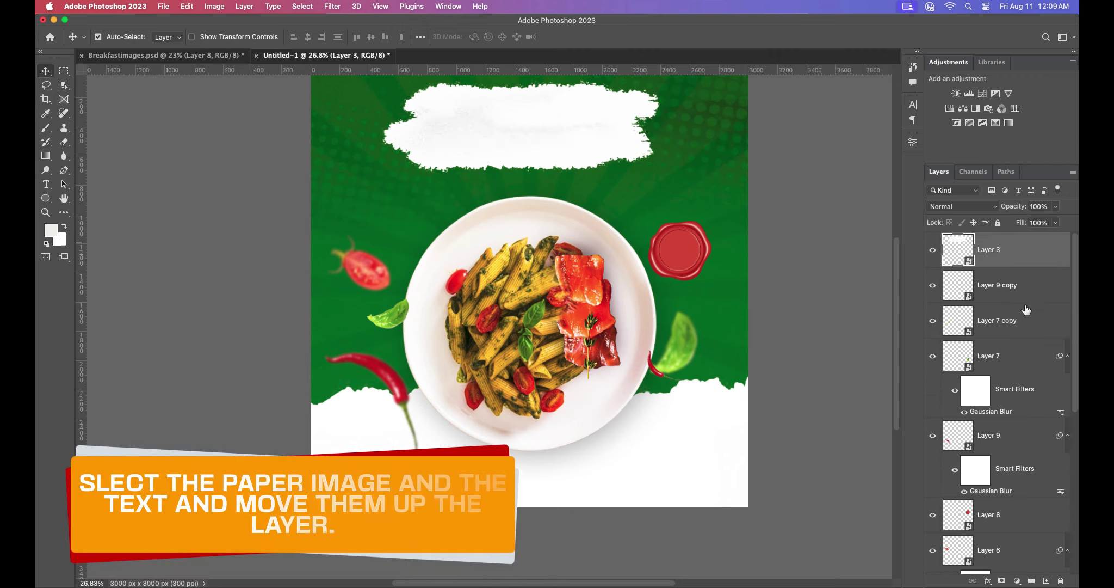
scroll(1023, 338, down, 3)
scroll(1020, 359, down, 2)
scroll(1021, 356, down, 2)
scroll(1025, 354, down, 2)
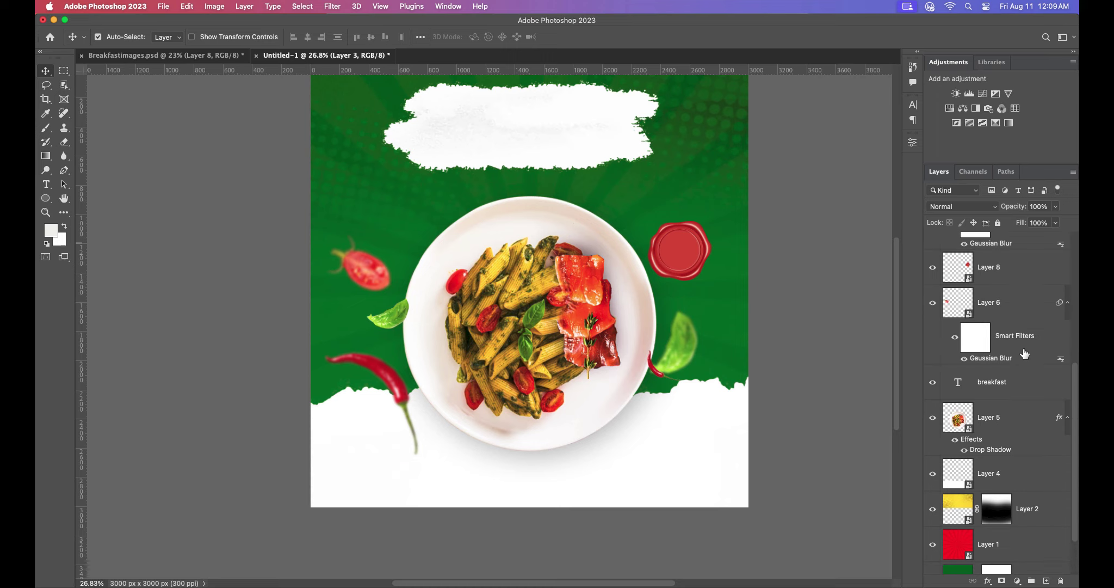
drag(1022, 386, 1010, 239)
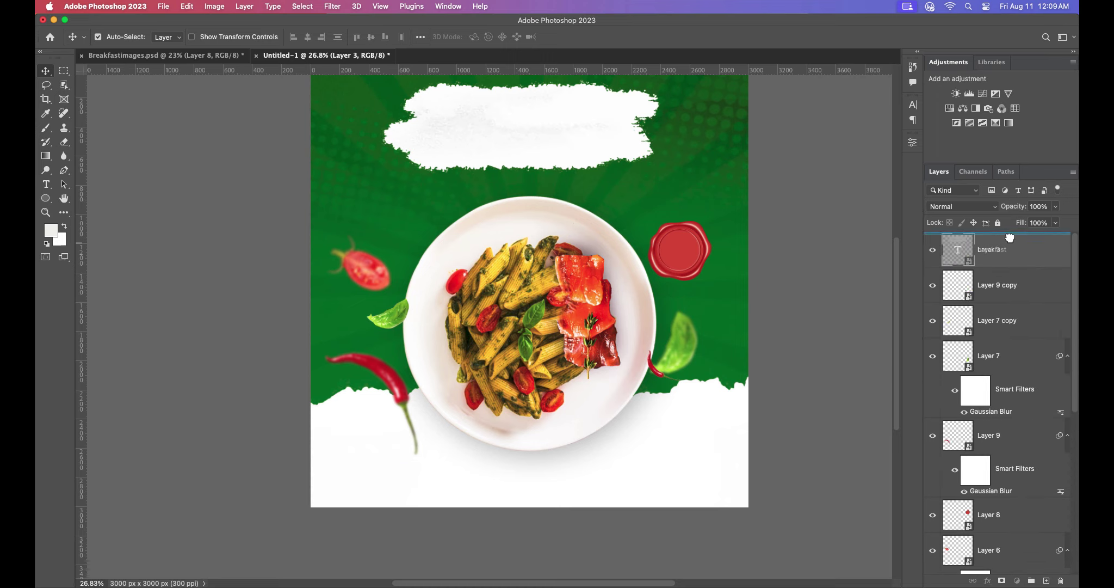
Step: Group the paper shape and remaining artwork layers into a group named Design
click(1022, 287)
click(1017, 322)
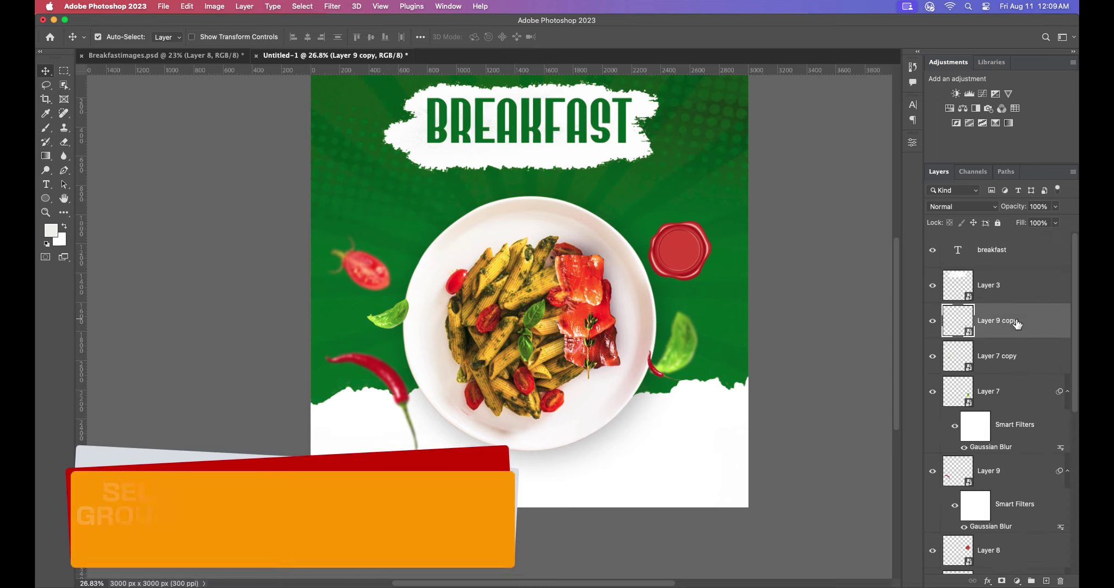
scroll(1017, 474, down, 3)
shift+click(1040, 528)
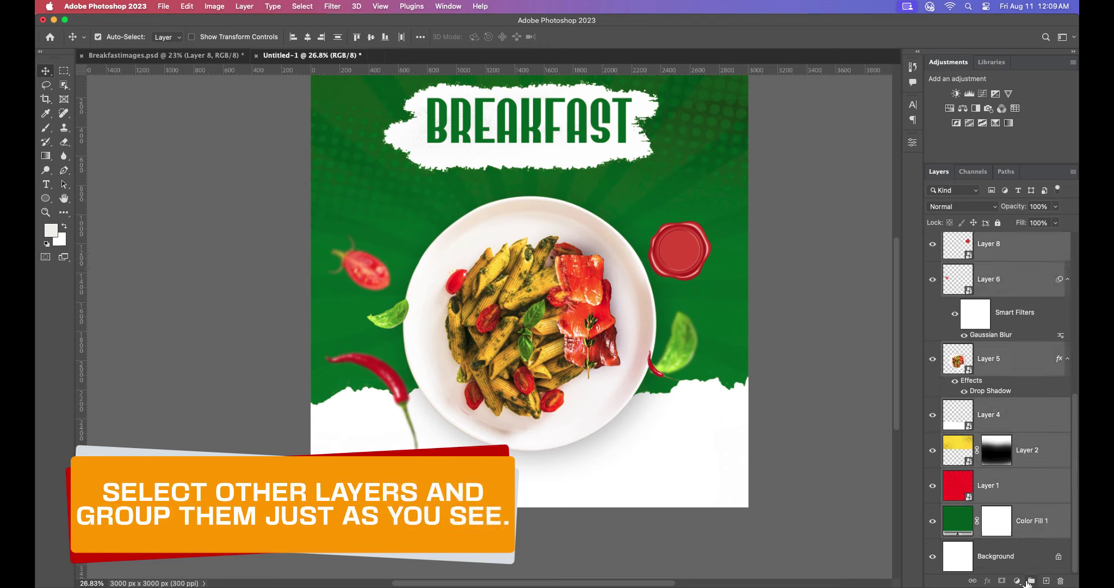
click(1032, 580)
double_click(983, 314)
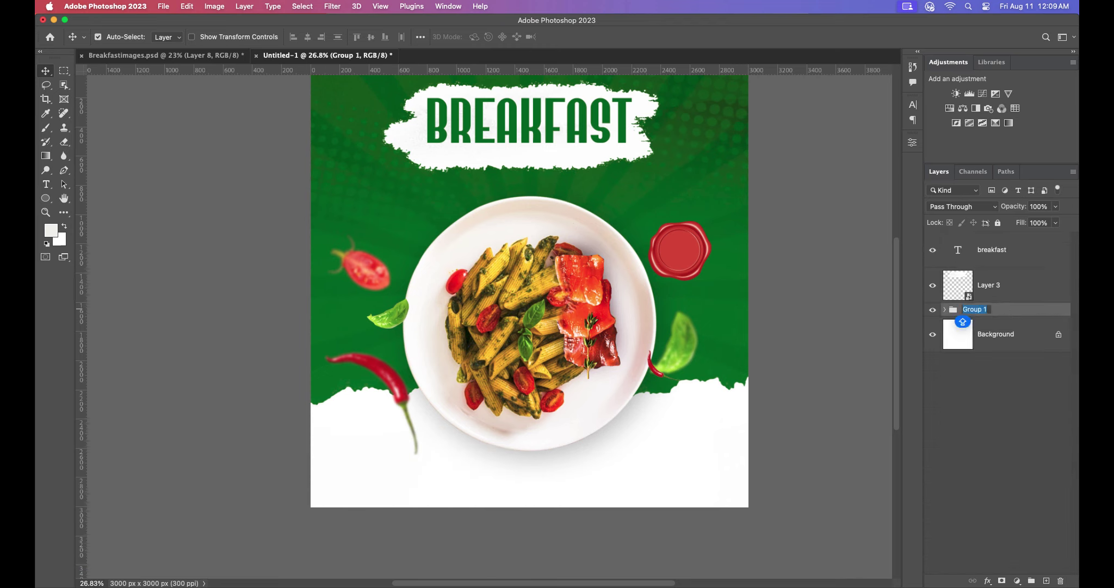
text(Design)
key(Return)
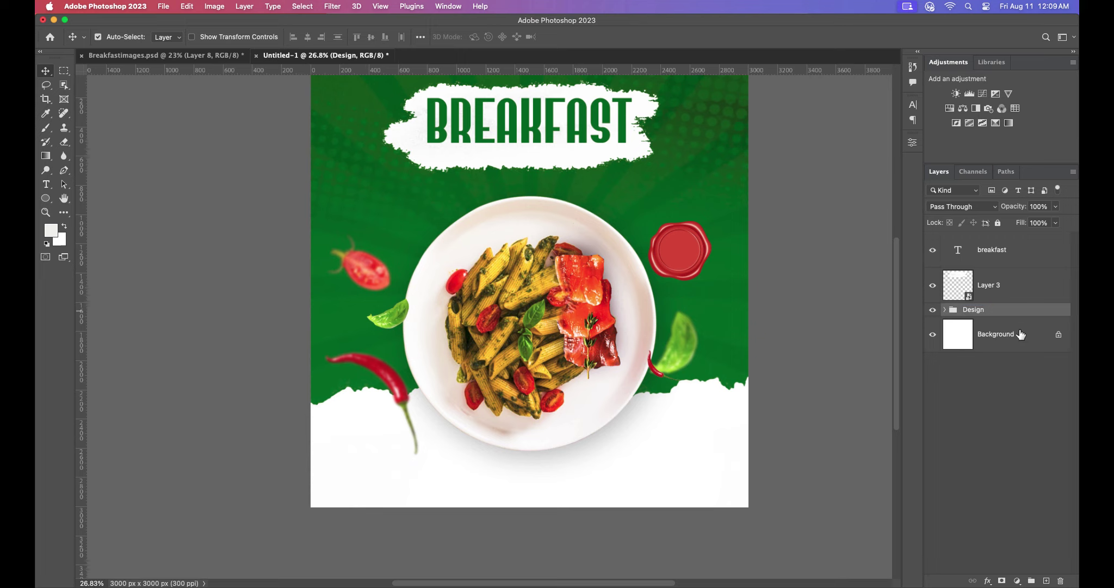
scroll(560, 228, up, 3)
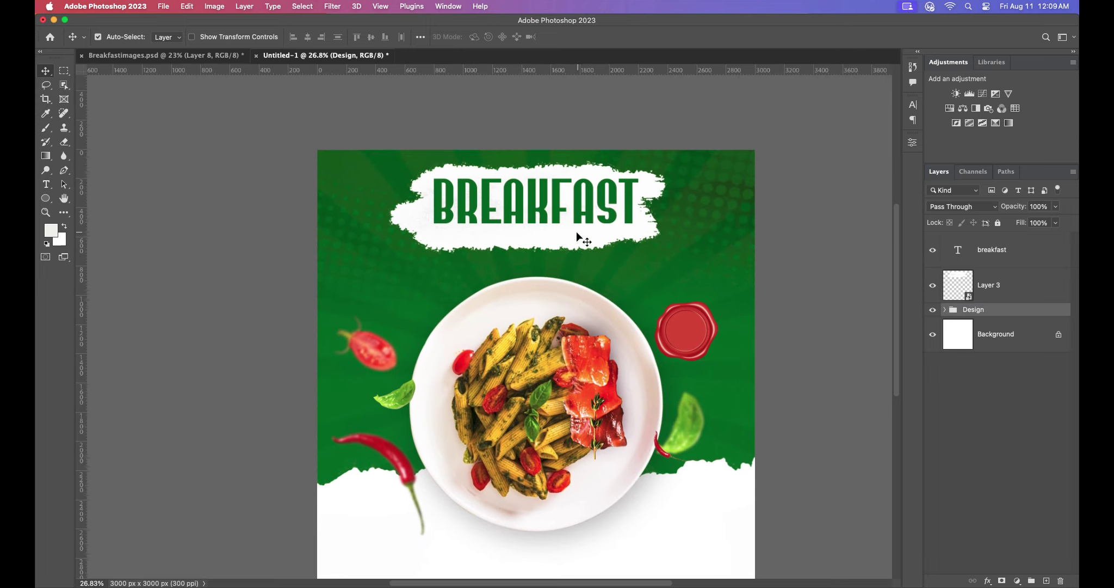
Step: Add a tagline text line below the title and move its layer to the top
click(47, 188)
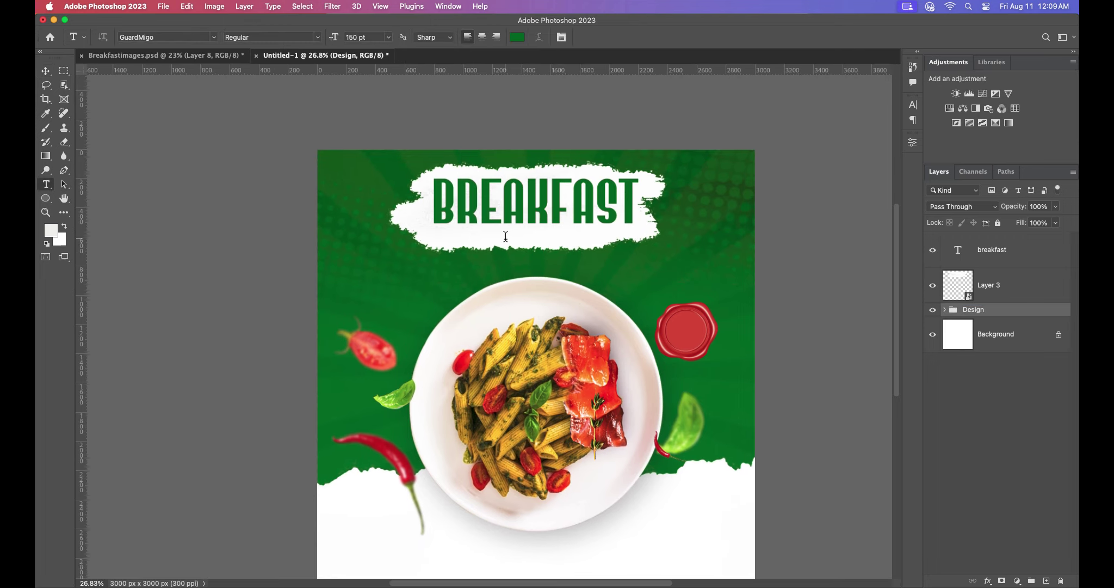
click(411, 276)
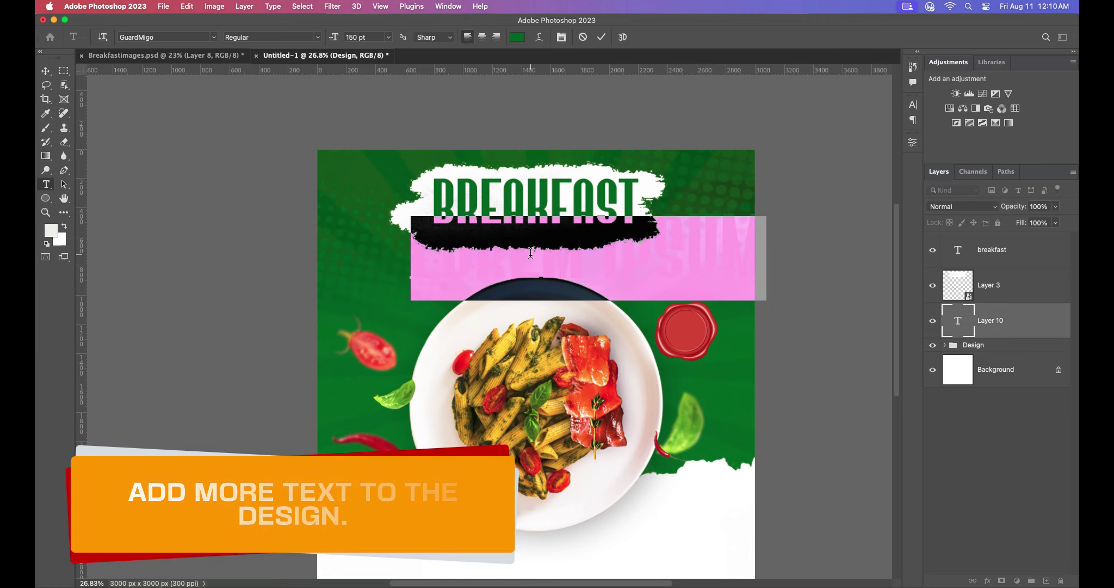
key(BackSpace)
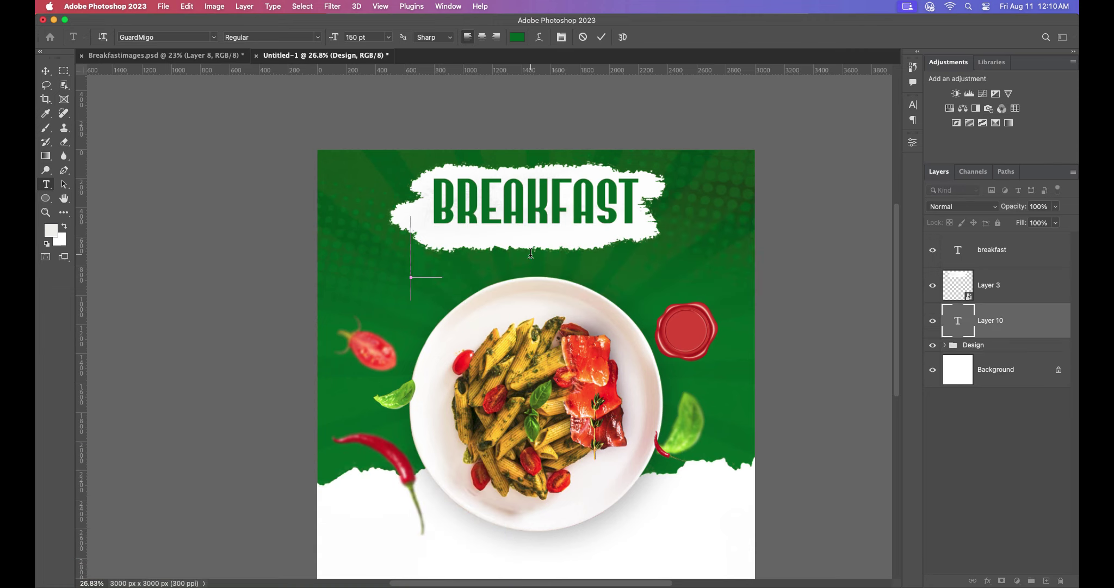
text(Tasty )
text(Food)
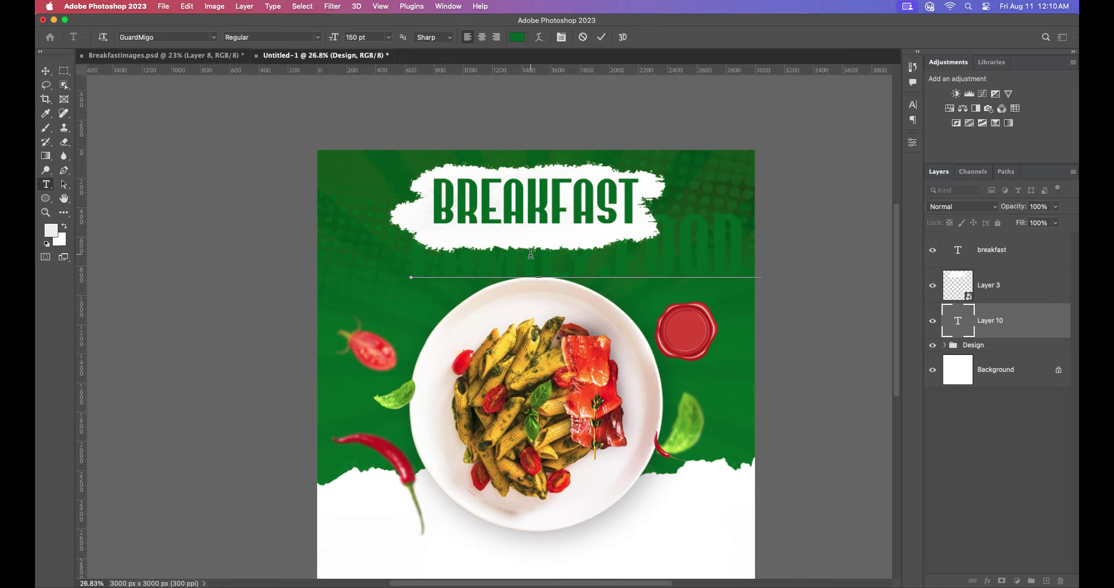
text( Men)
text(u)
click(46, 71)
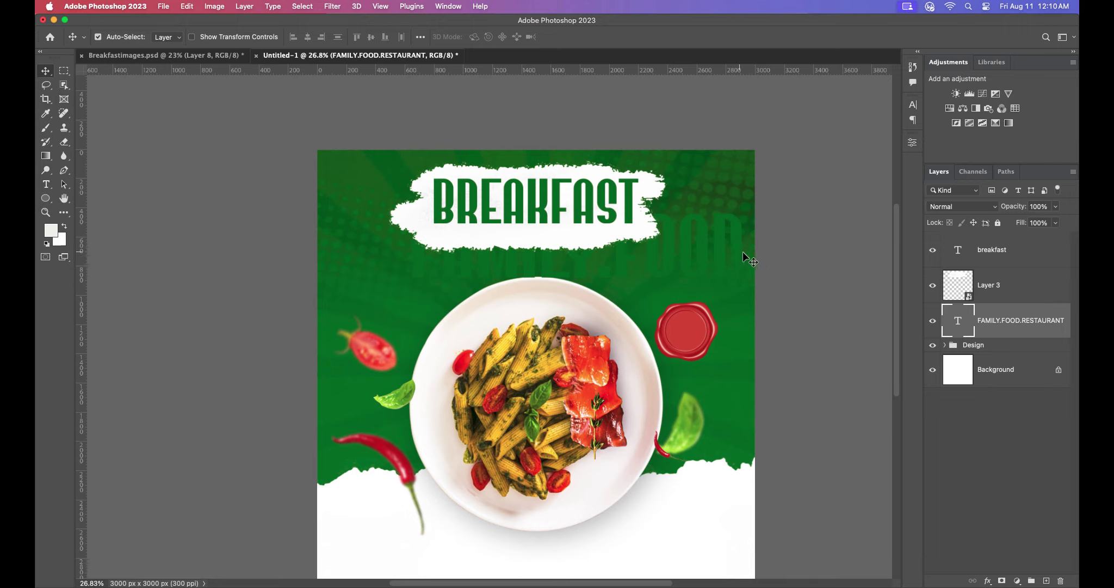
drag(1010, 325, 1006, 245)
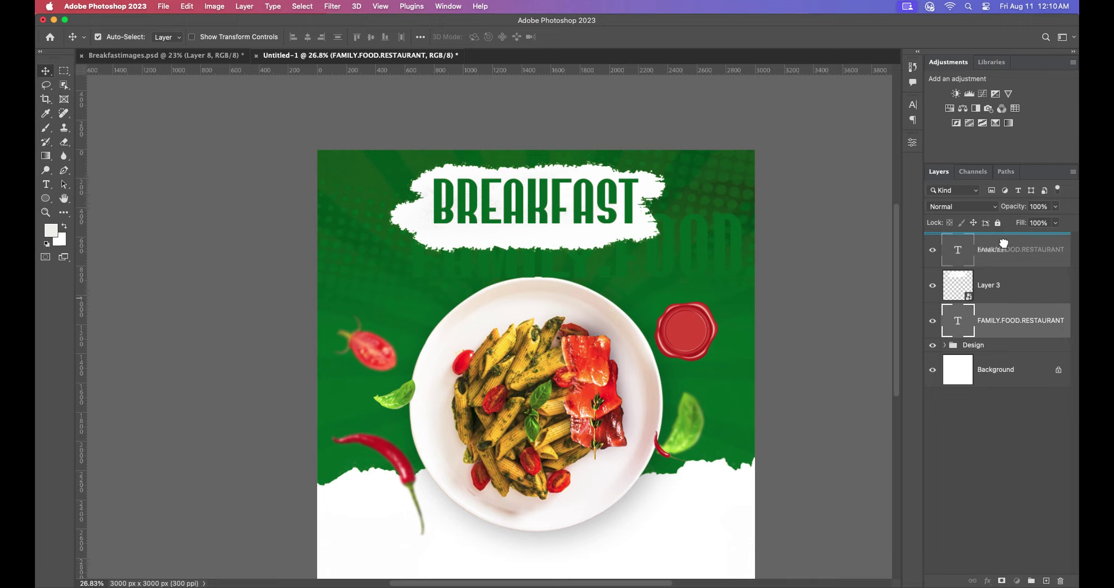
Step: Set the tagline to Poppins Bold 18 pt and place it just below BREAKFAST
click(914, 105)
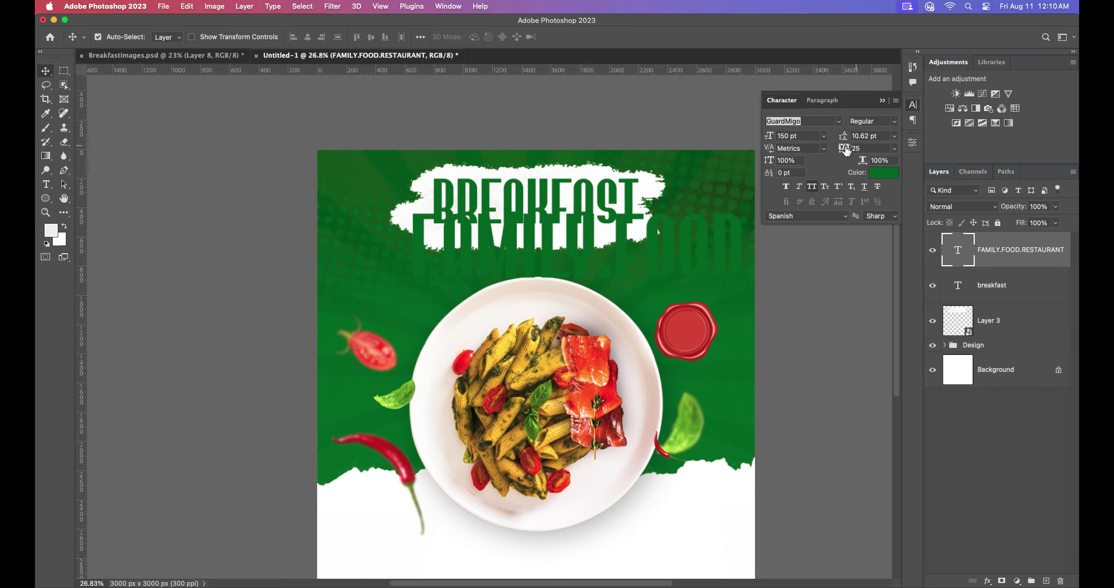
click(768, 121)
text(pop)
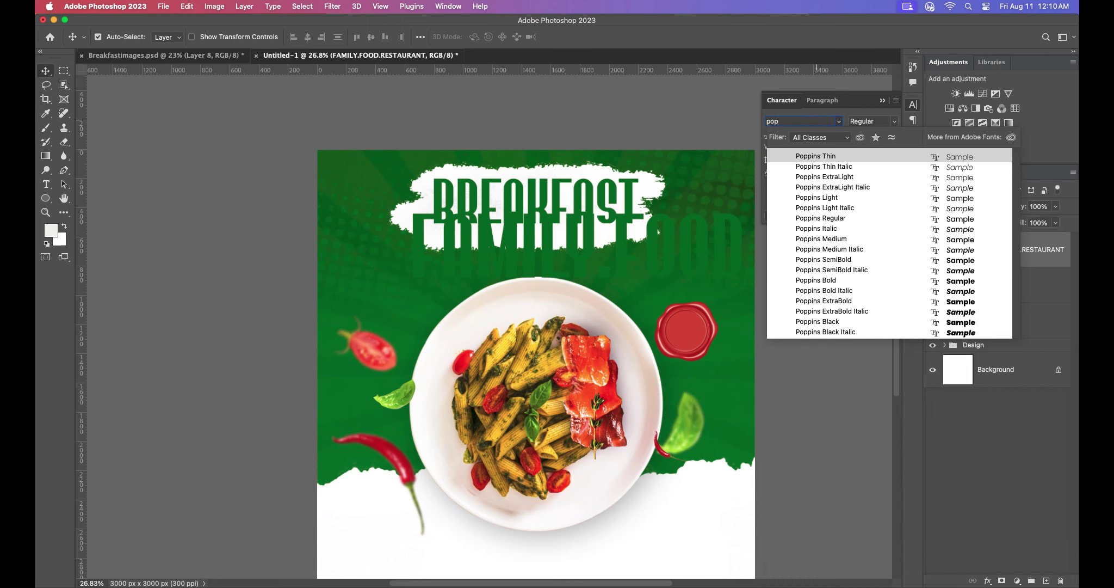
click(816, 280)
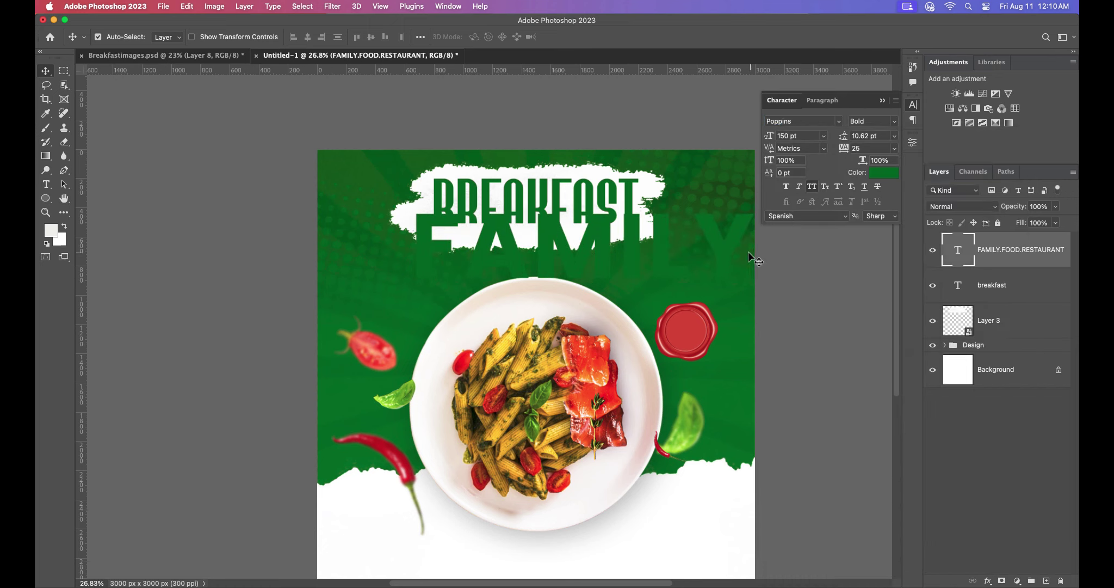
click(824, 136)
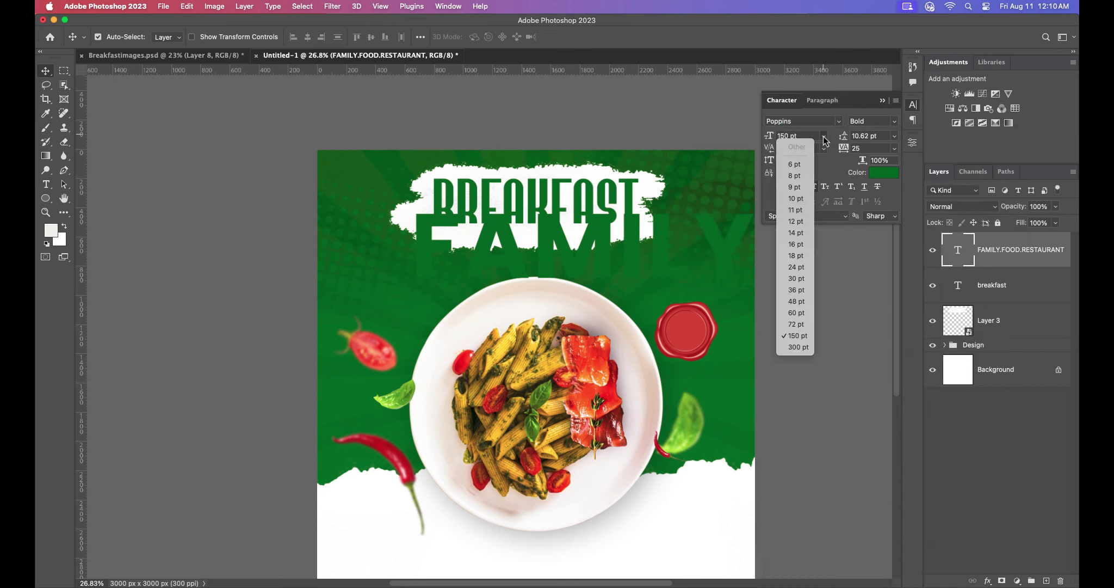
click(803, 260)
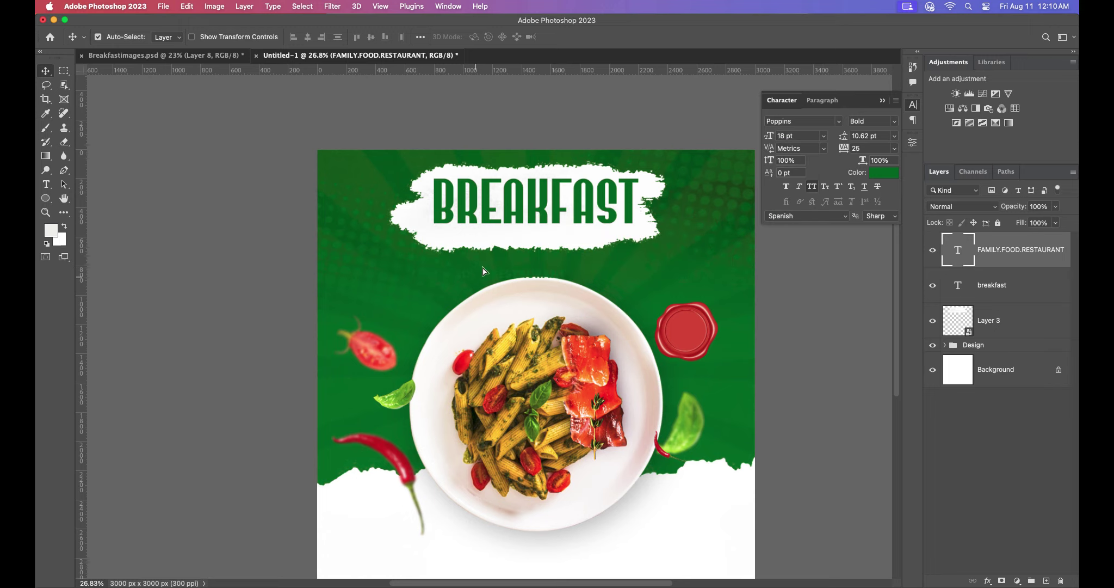
drag(476, 277, 514, 241)
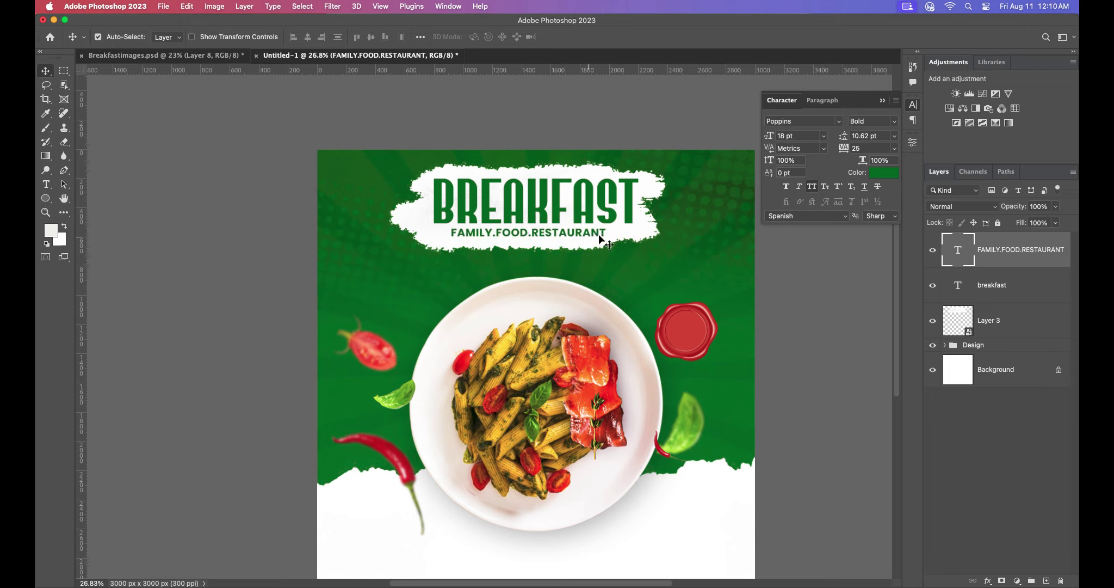
Step: Widen the tagline tracking to 50 and add spaces after its dots
click(894, 148)
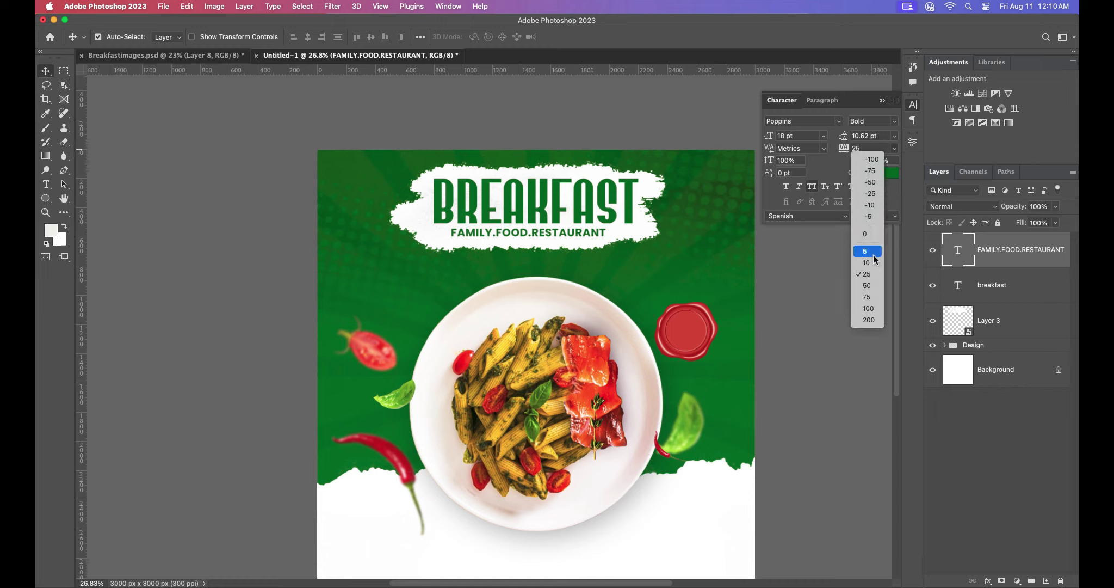
click(869, 285)
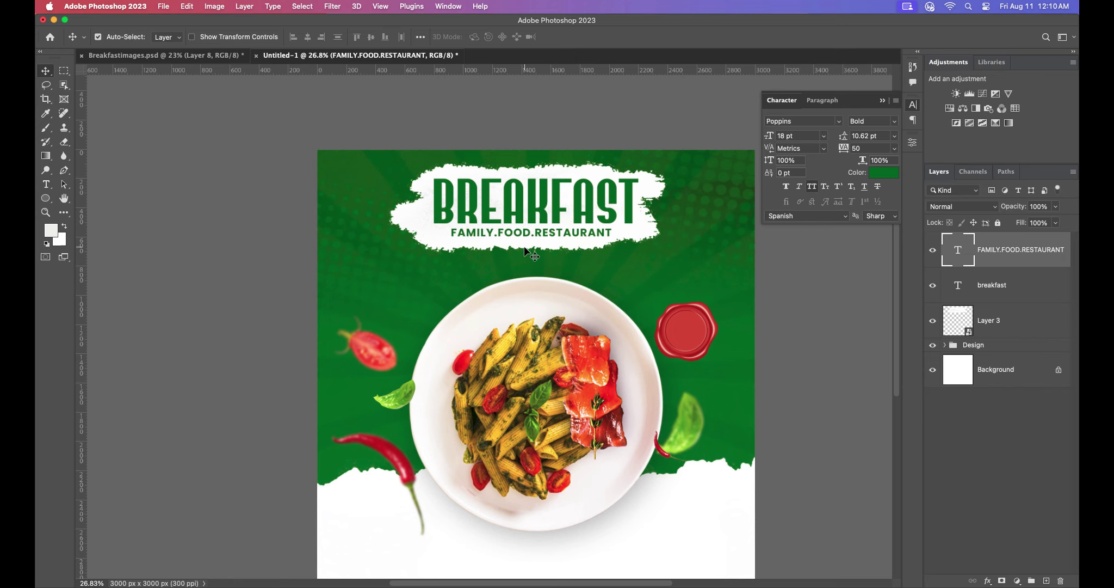
scroll(524, 246, up, 2)
double_click(497, 231)
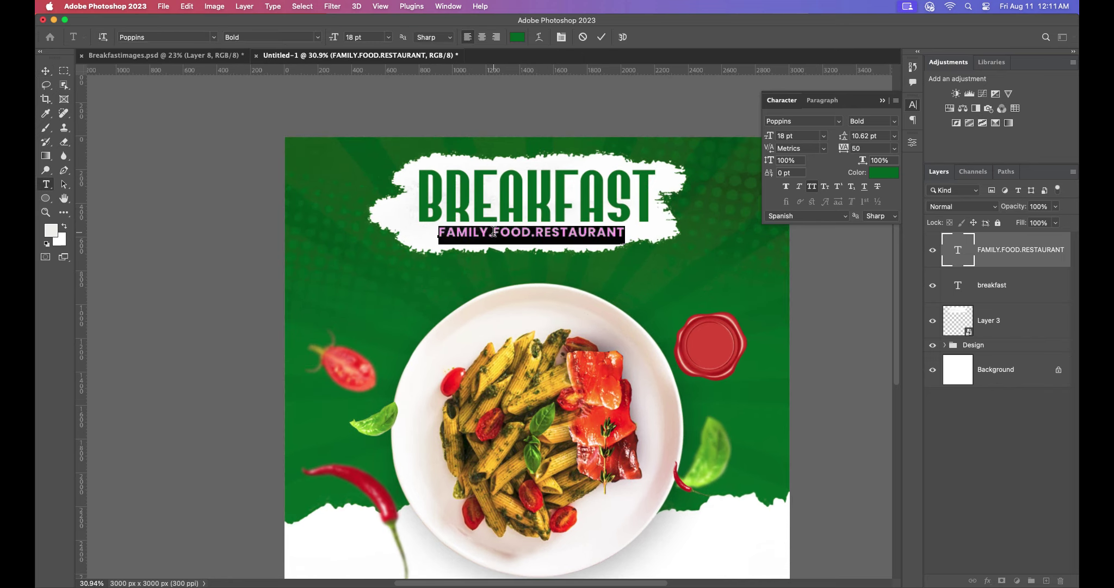
click(498, 232)
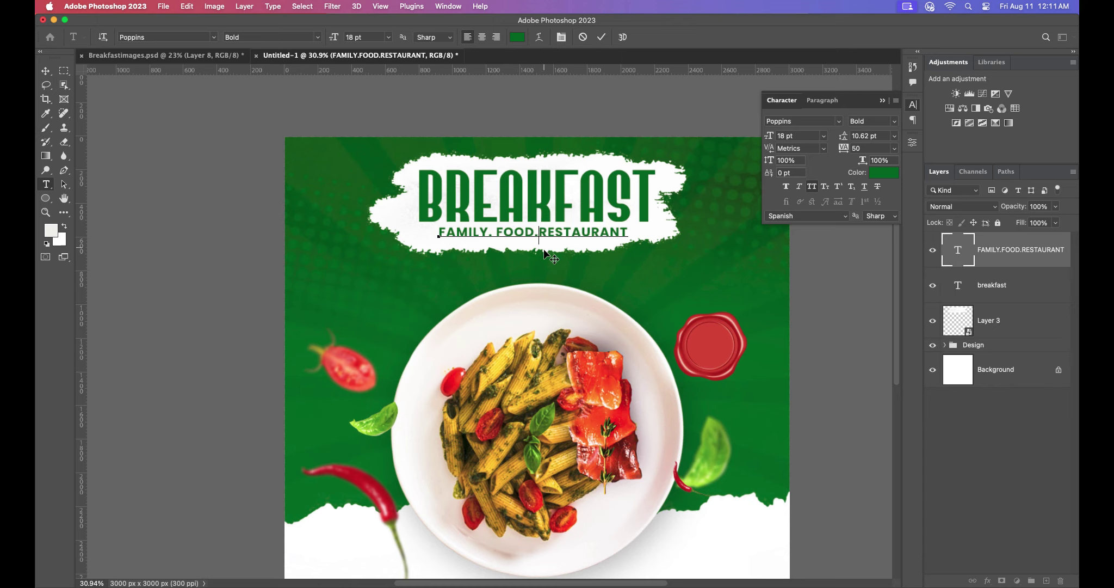
click(602, 37)
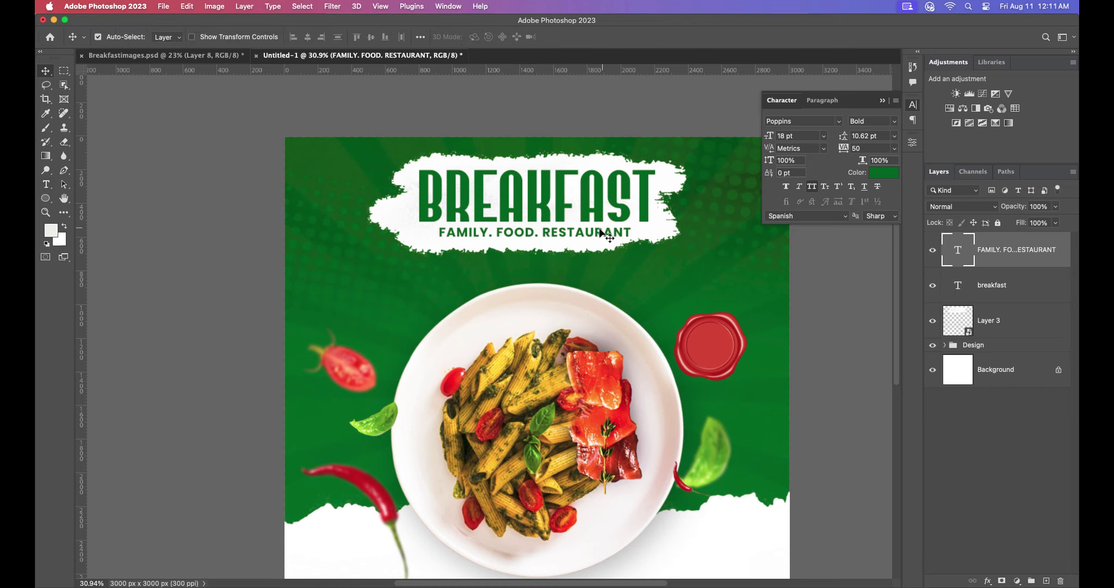
key(v)
Step: Make the tagline Poppins ExtraBold and centre it under BREAKFAST
scroll(578, 213, down, 1)
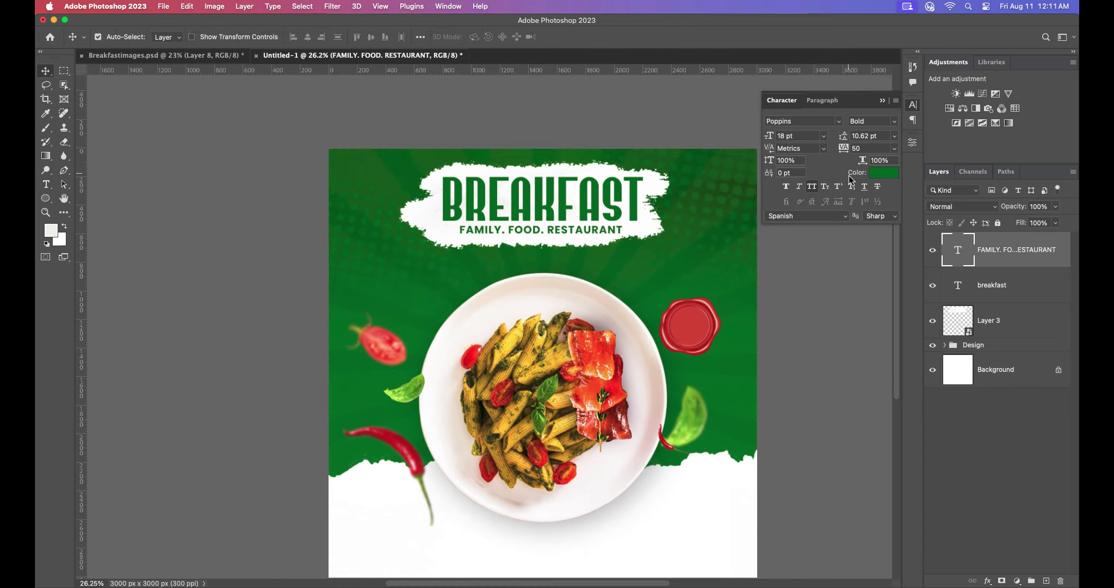
click(895, 121)
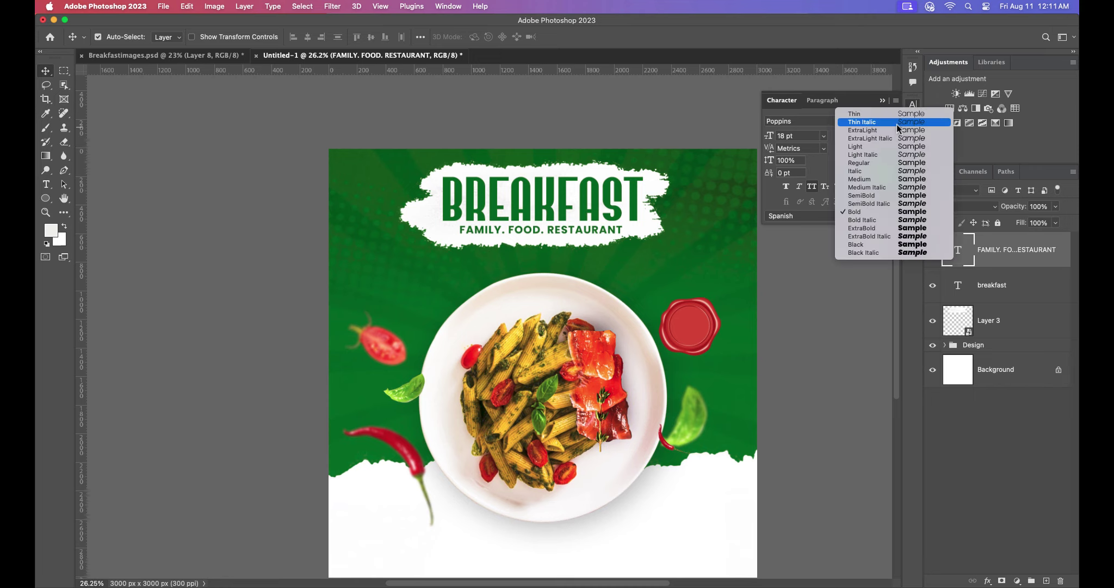
click(890, 221)
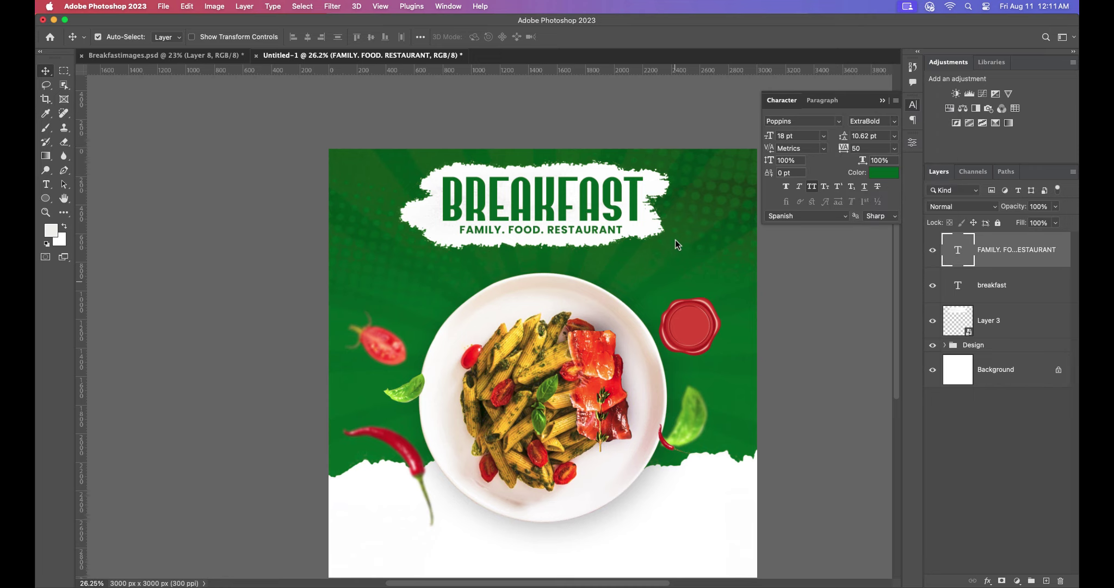
click(882, 104)
drag(553, 232, 543, 234)
click(590, 215)
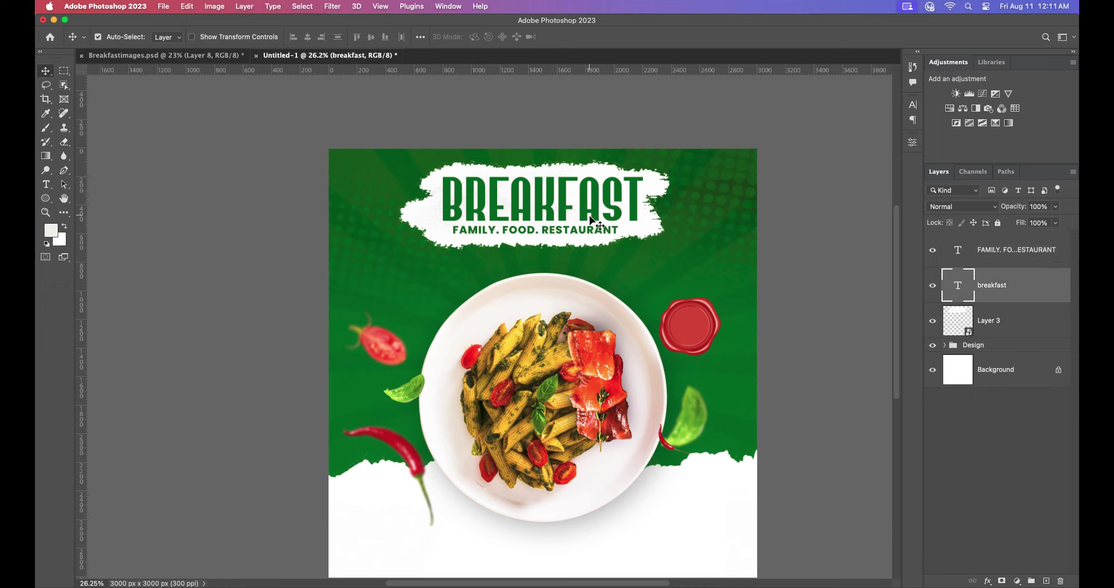
Step: Rotate the title, tagline and paper block about -2.8° and shift it right and down
click(1023, 316)
shift+click(1024, 255)
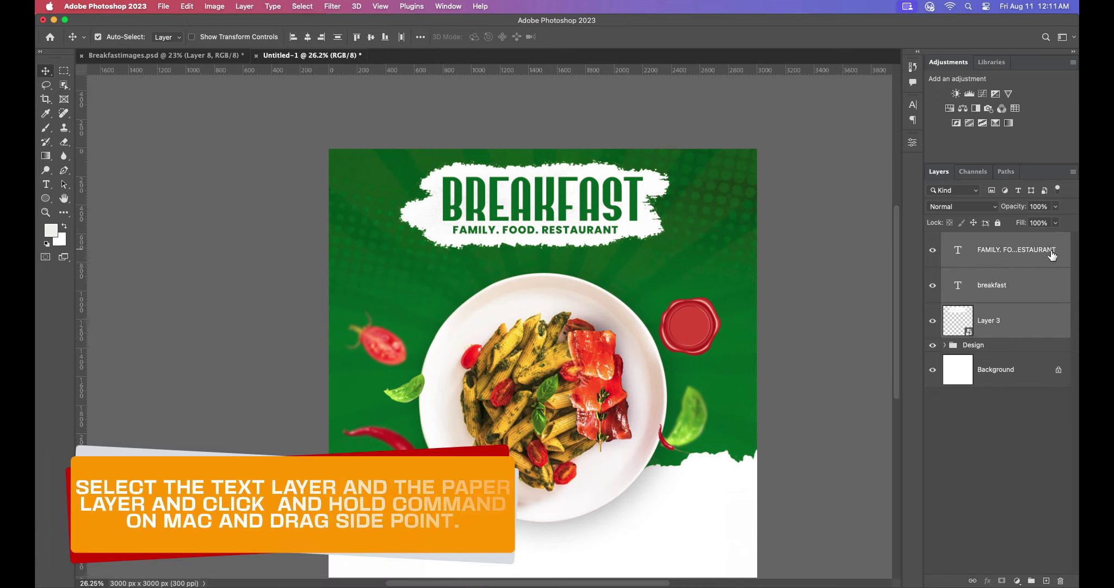
key(ctrl+t)
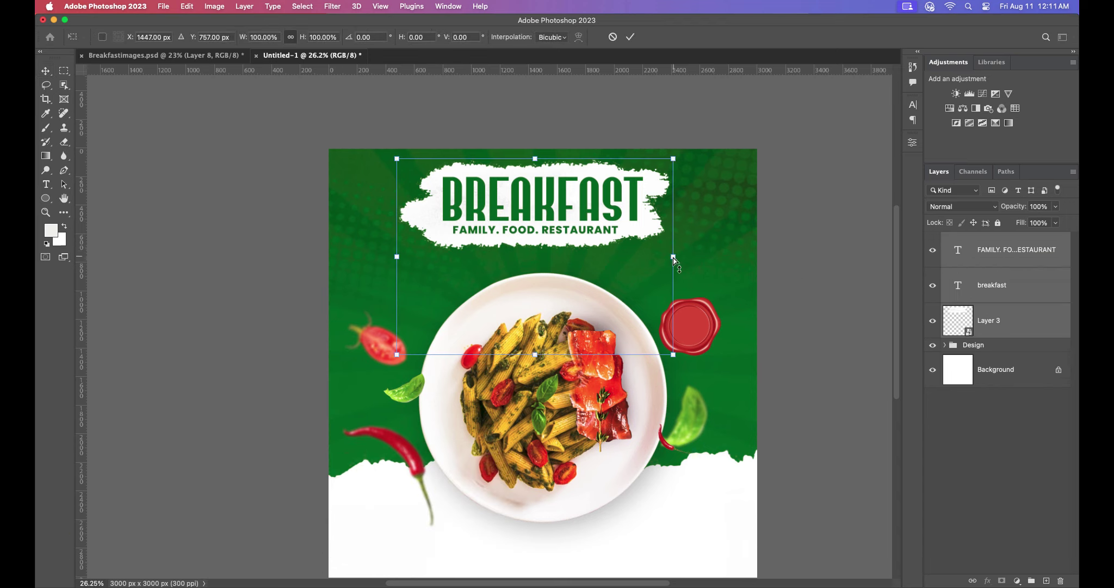
drag(674, 261, 675, 246)
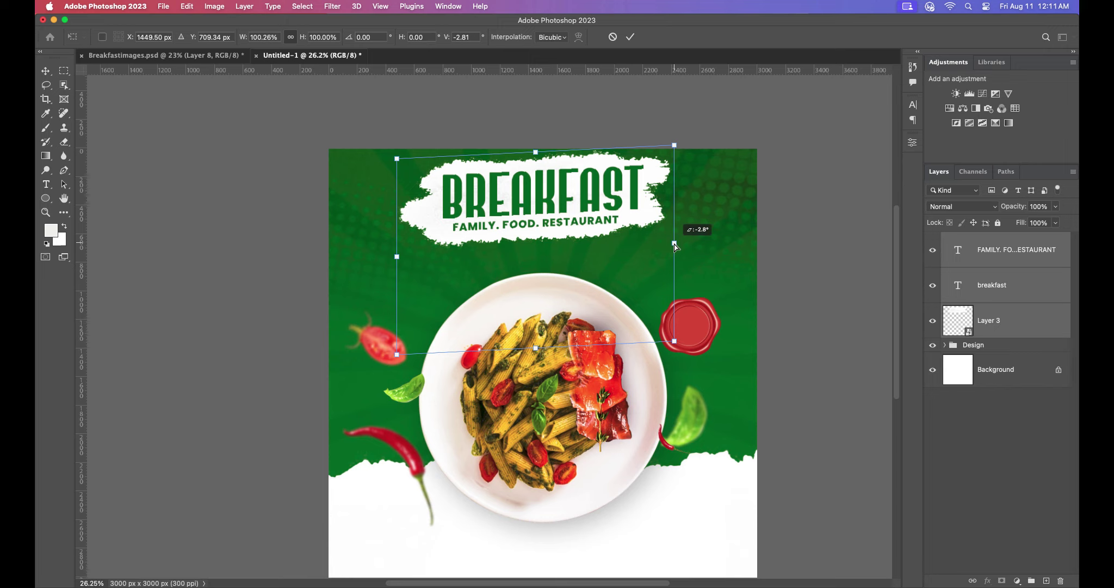
drag(544, 178, 551, 197)
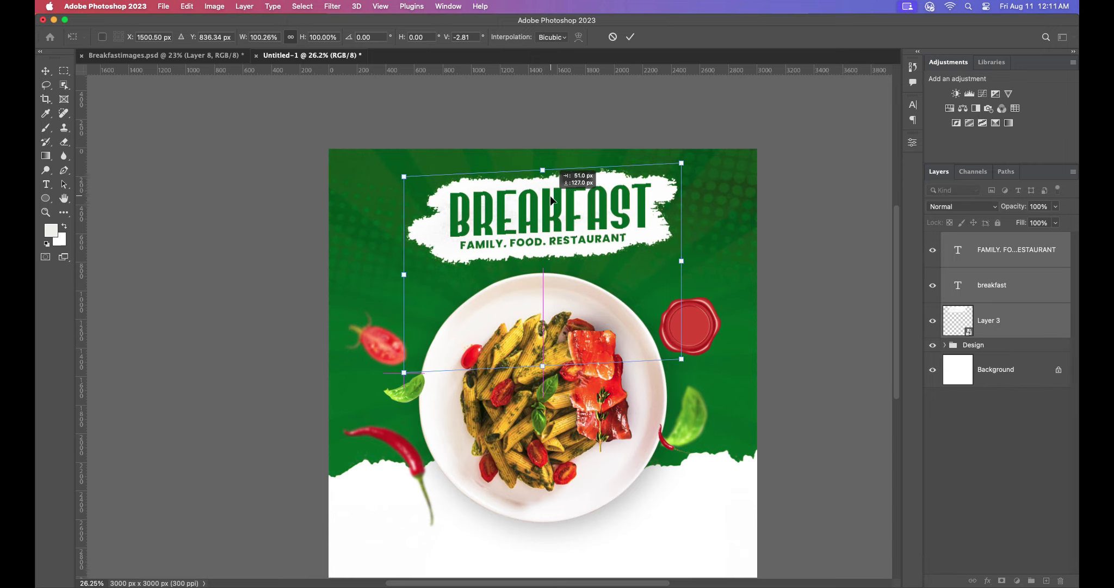
click(630, 37)
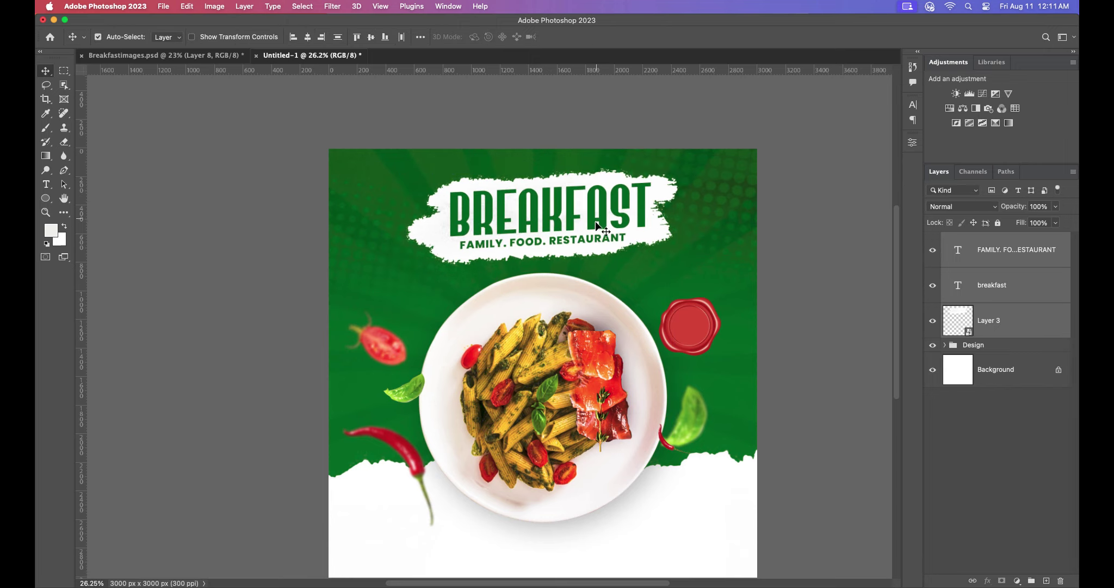
Step: Nudge the BREAKFAST title block upward into place and collapse the Design group
scroll(585, 289, down, 2)
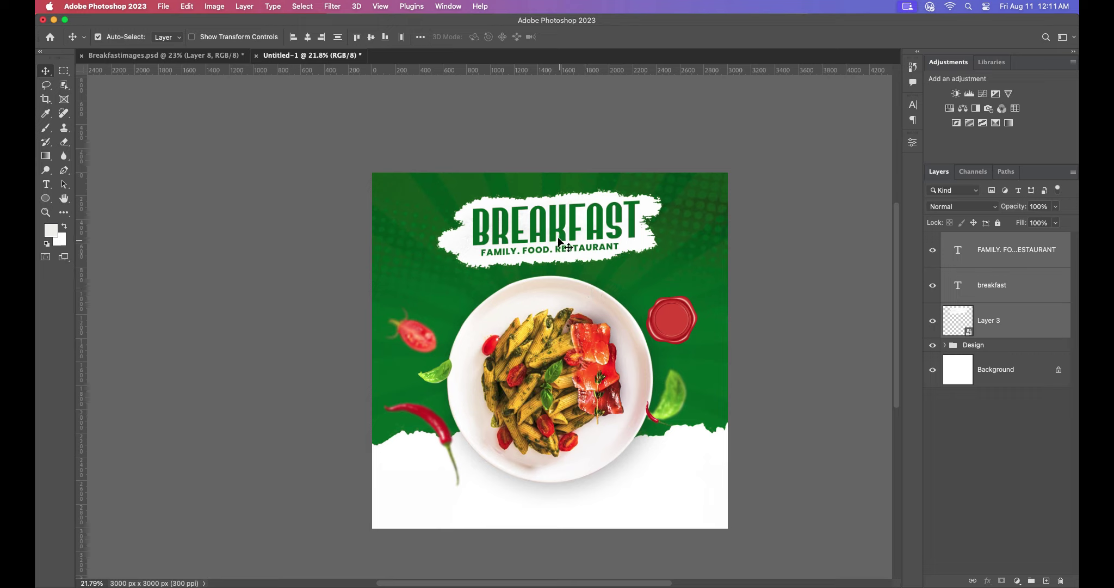
drag(557, 237, 553, 235)
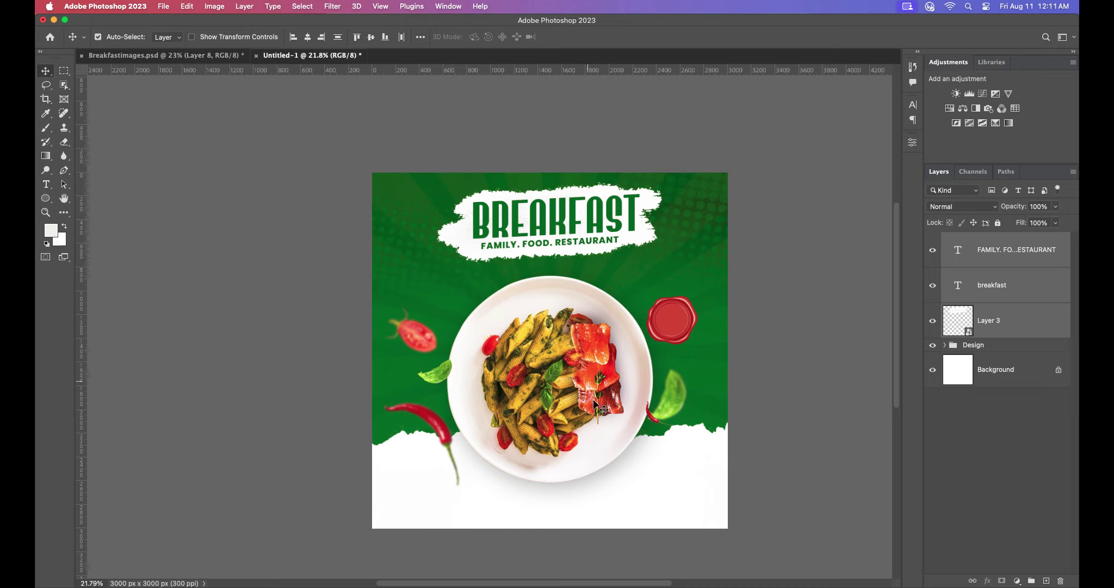
click(690, 473)
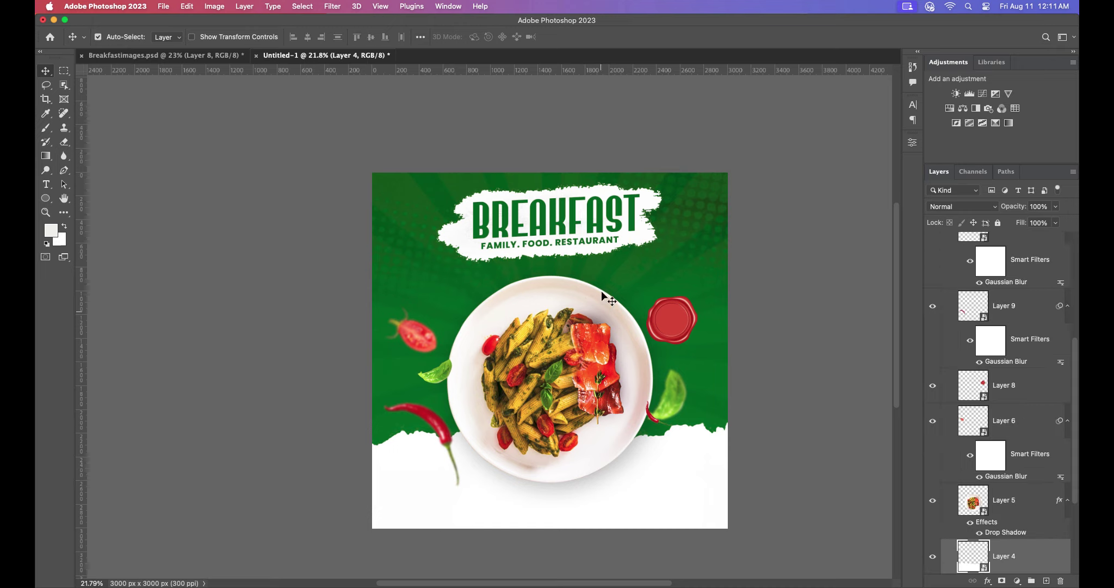
click(603, 233)
click(946, 310)
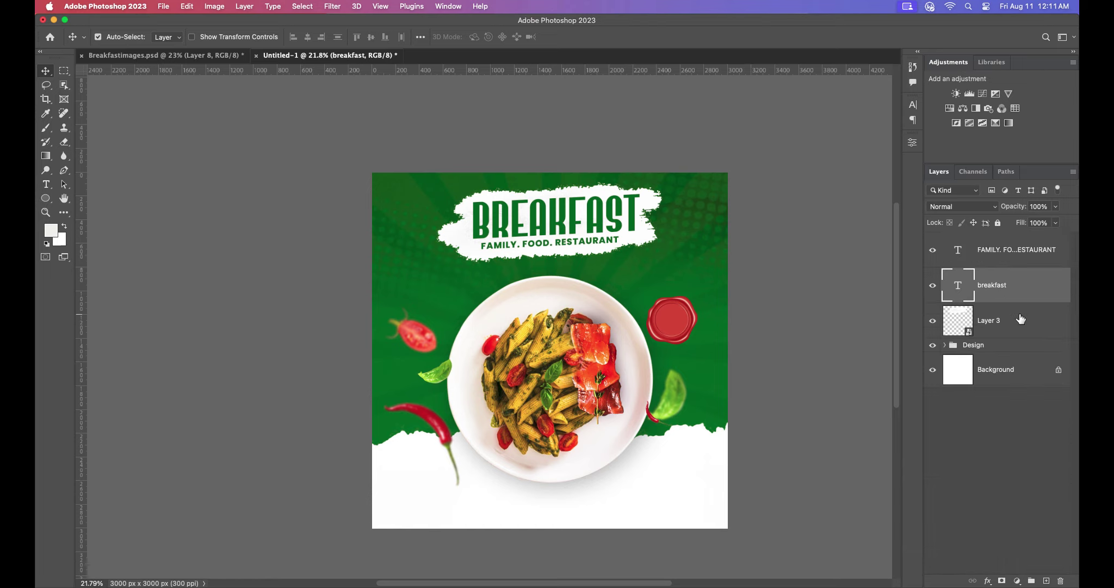
click(1000, 252)
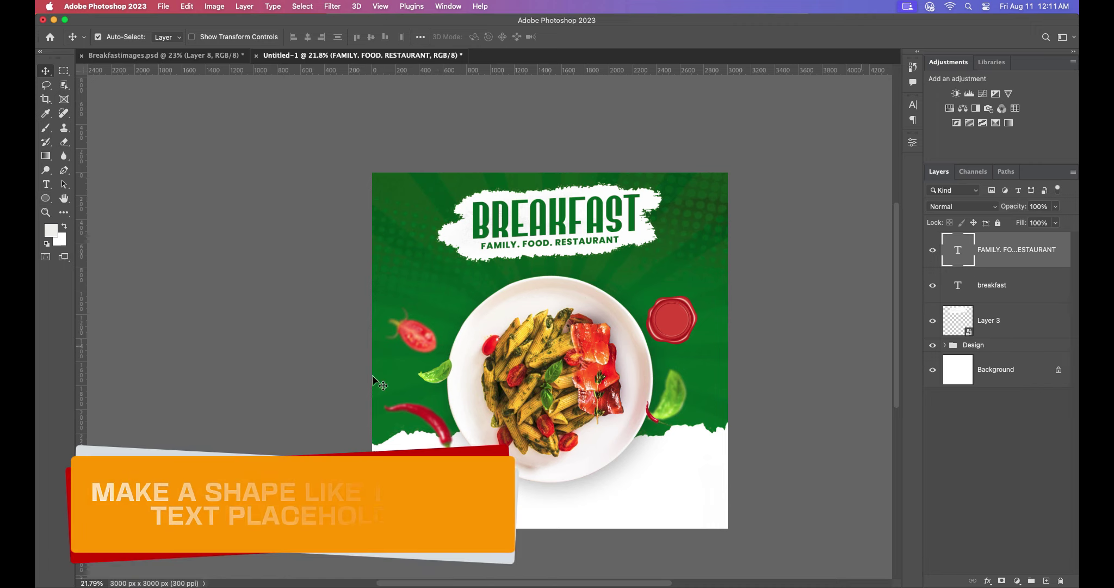
Step: Draw a button rectangle in the lower-left white area below the chili
click(45, 198)
click(95, 196)
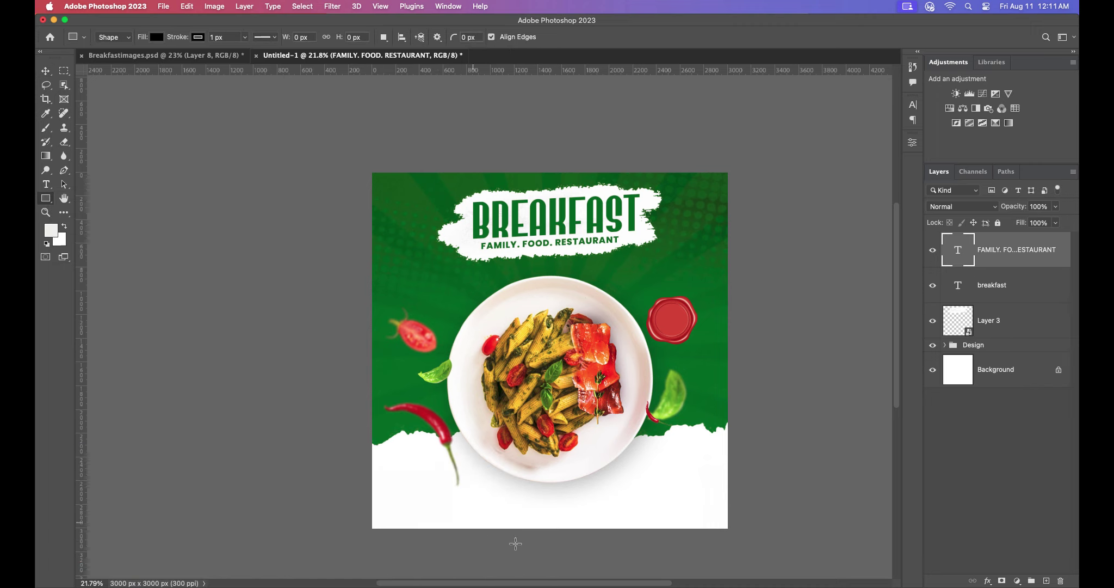
drag(402, 491, 458, 509)
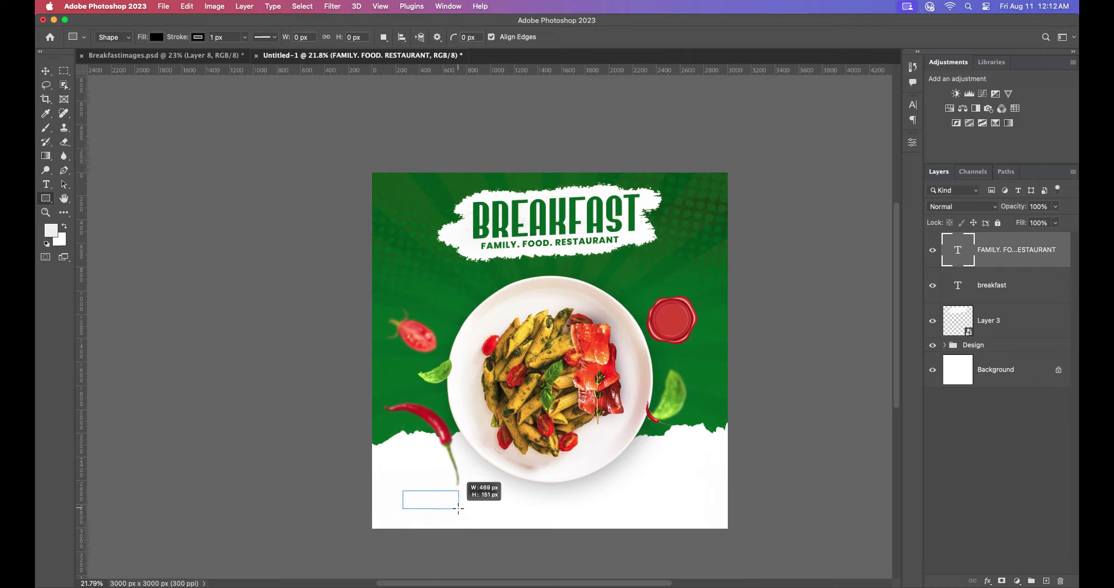
drag(458, 509, 462, 507)
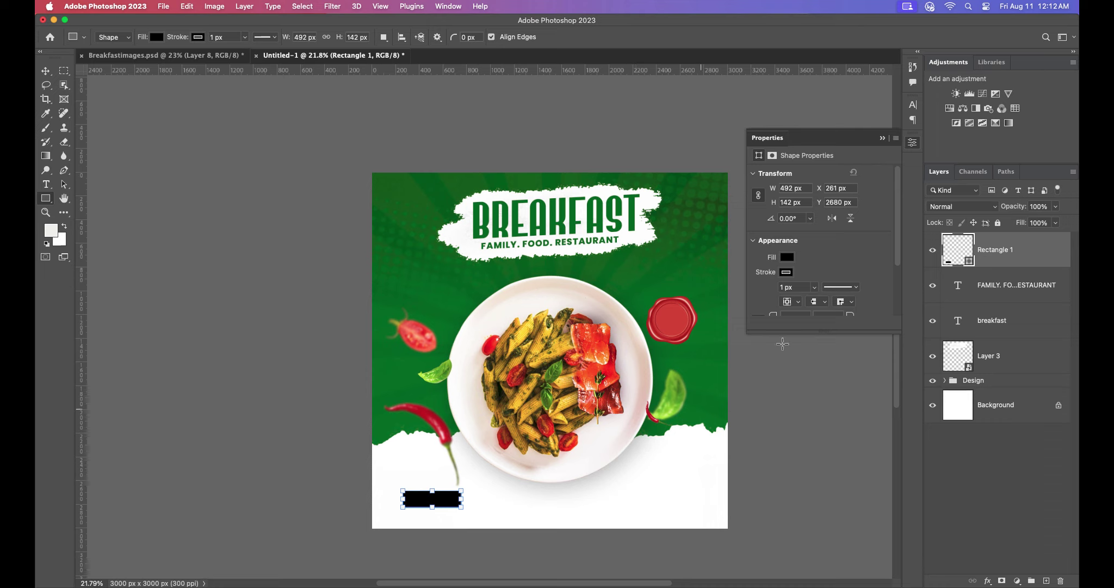
scroll(798, 274, down, 1)
Step: Fill the rectangle with the title green and round its corners to 71 px
click(787, 239)
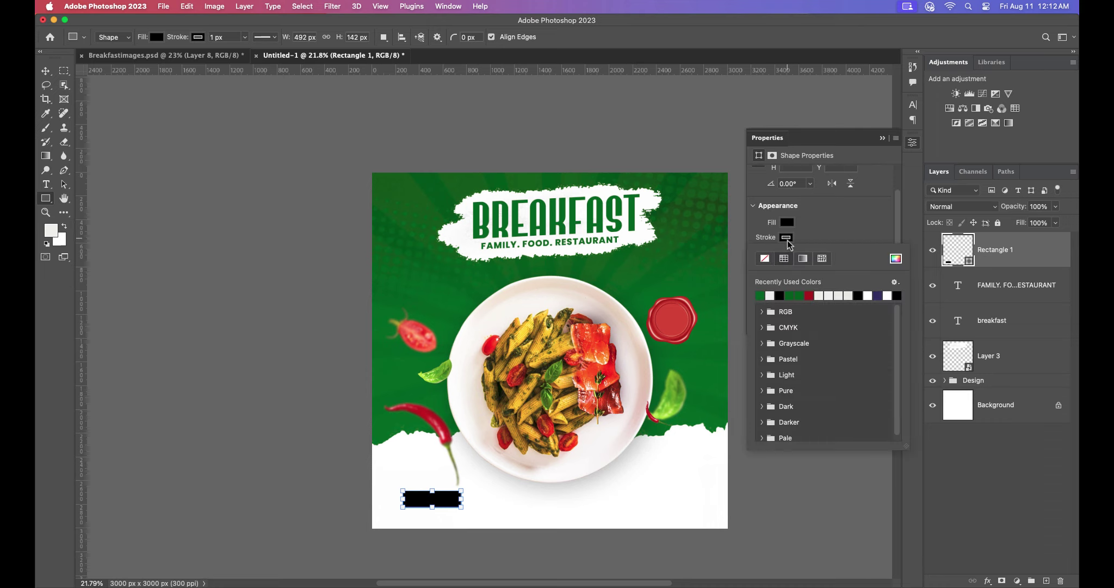
click(765, 259)
double_click(971, 261)
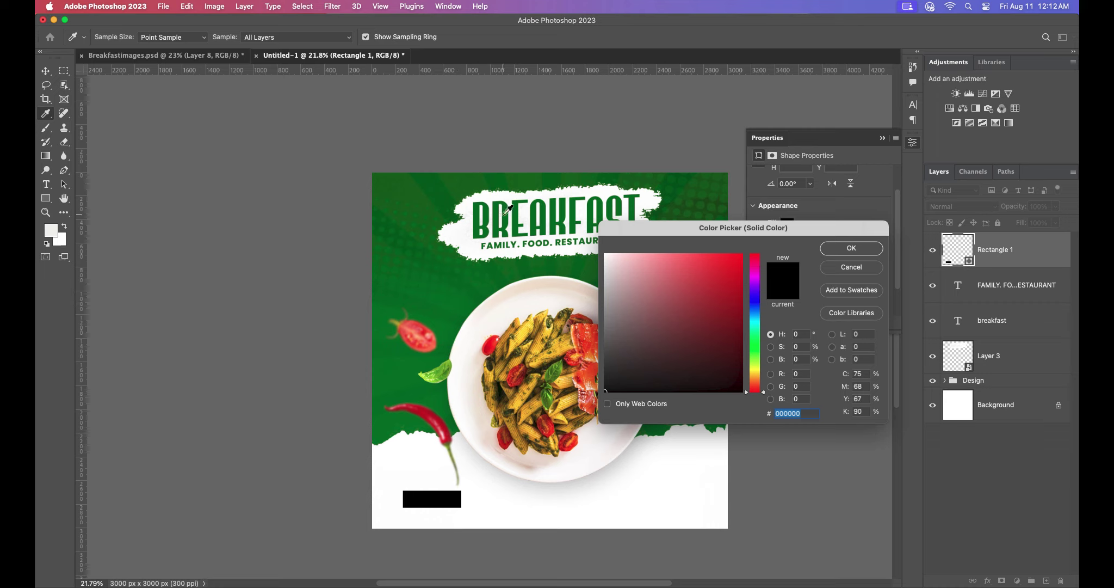
click(498, 212)
click(852, 250)
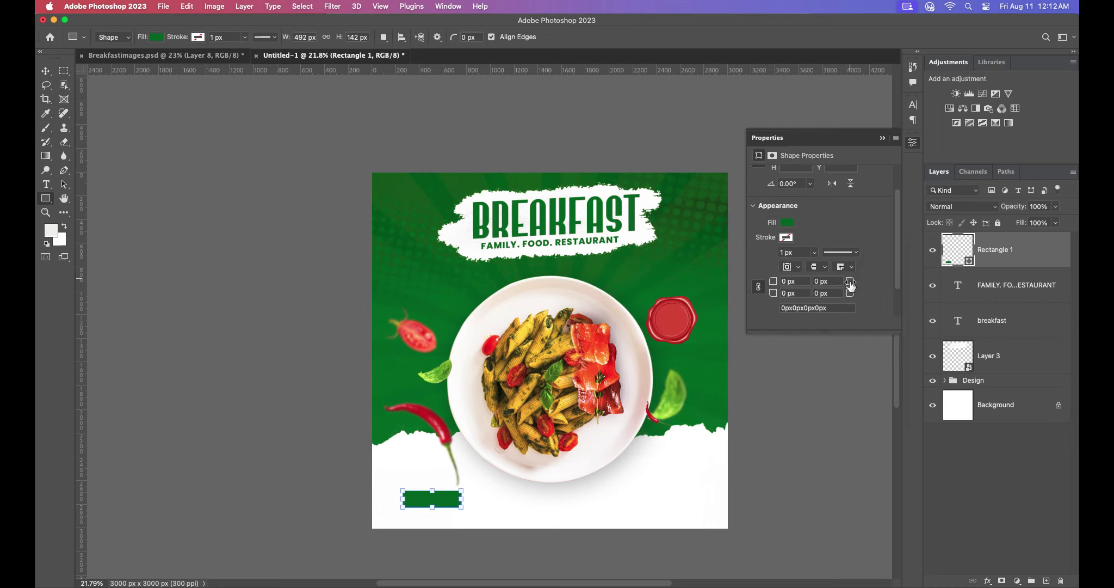
drag(850, 284, 980, 279)
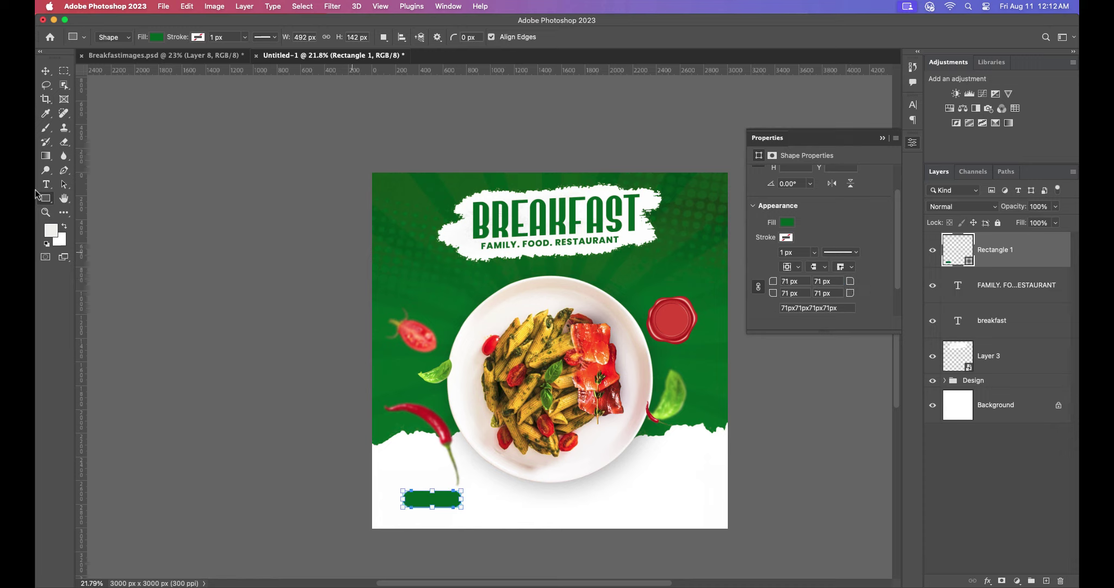
click(45, 72)
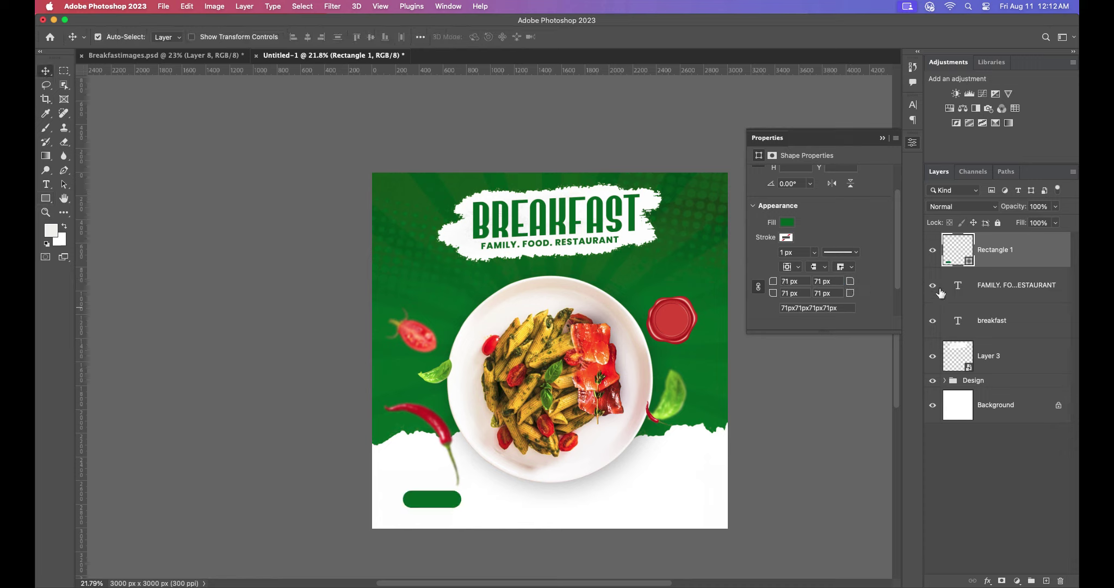
click(1013, 287)
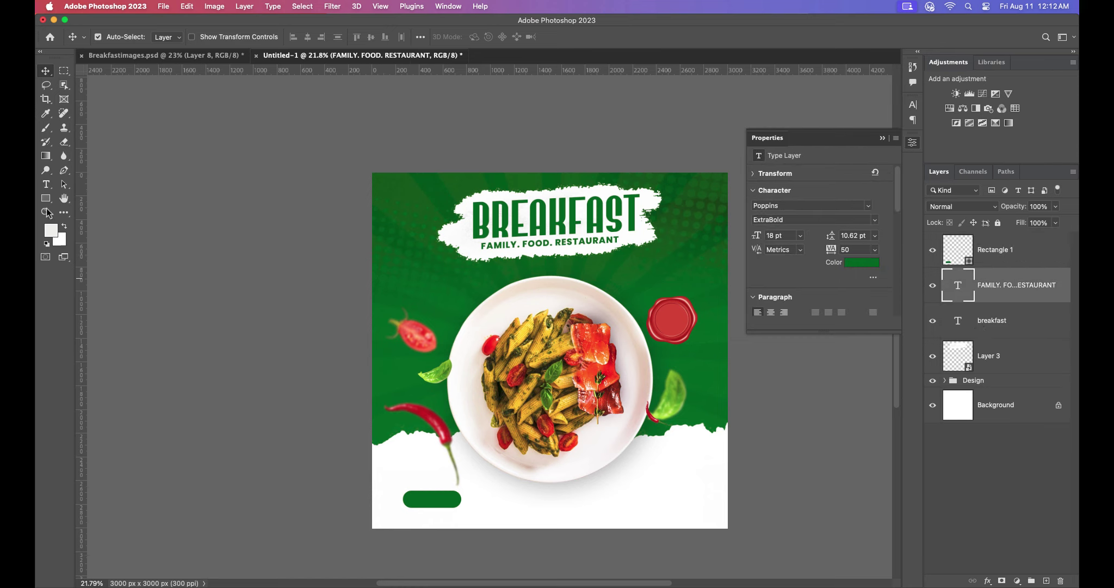
Step: Type ORDER NOW text and move it onto the green button
click(45, 184)
click(546, 507)
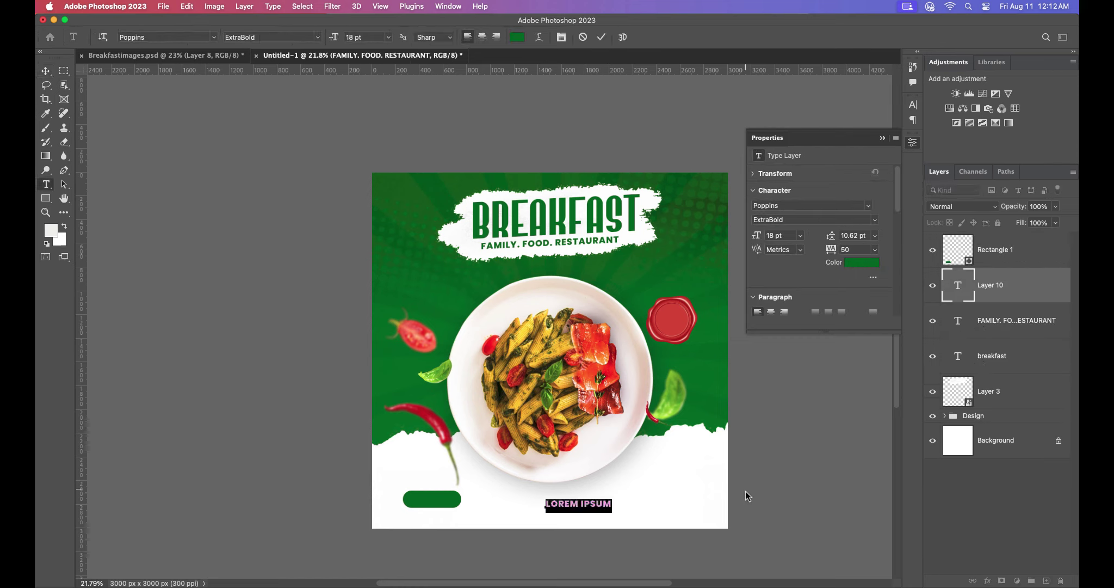
key(BackSpace)
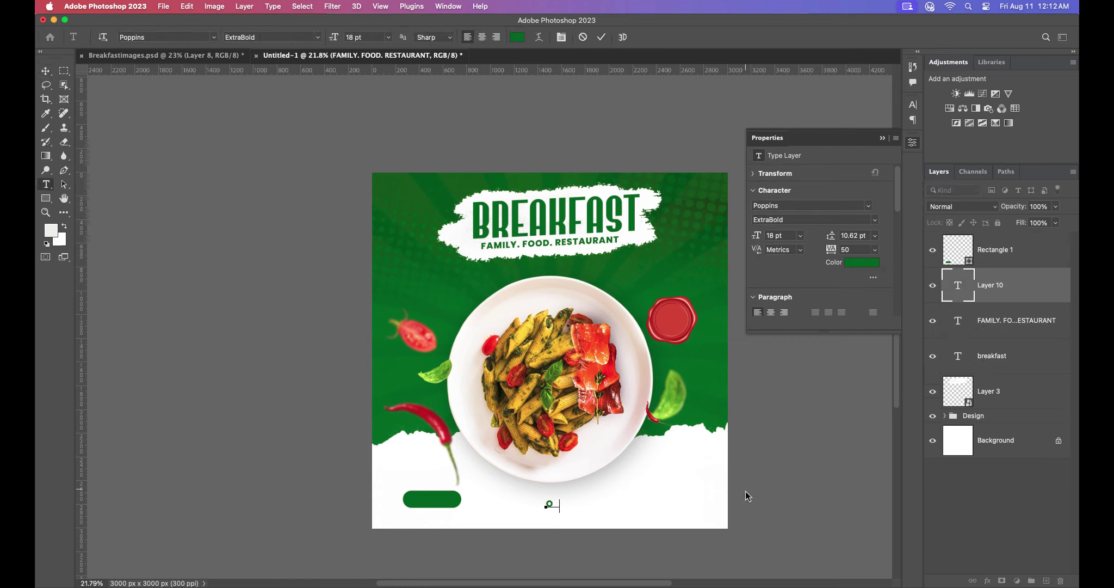
text(DE)
text(R NOW)
click(46, 71)
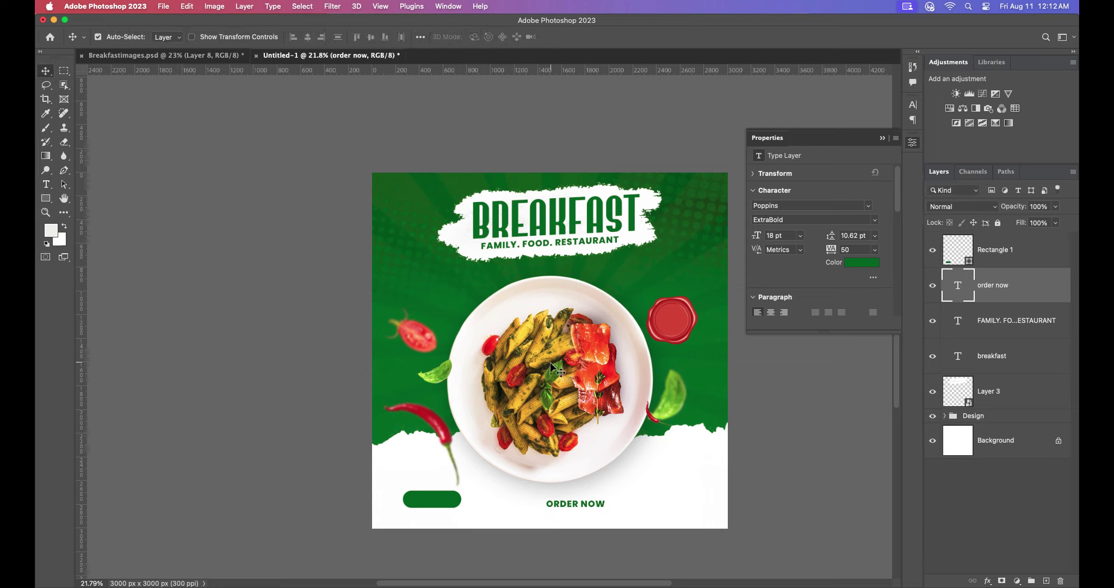
drag(591, 509, 445, 501)
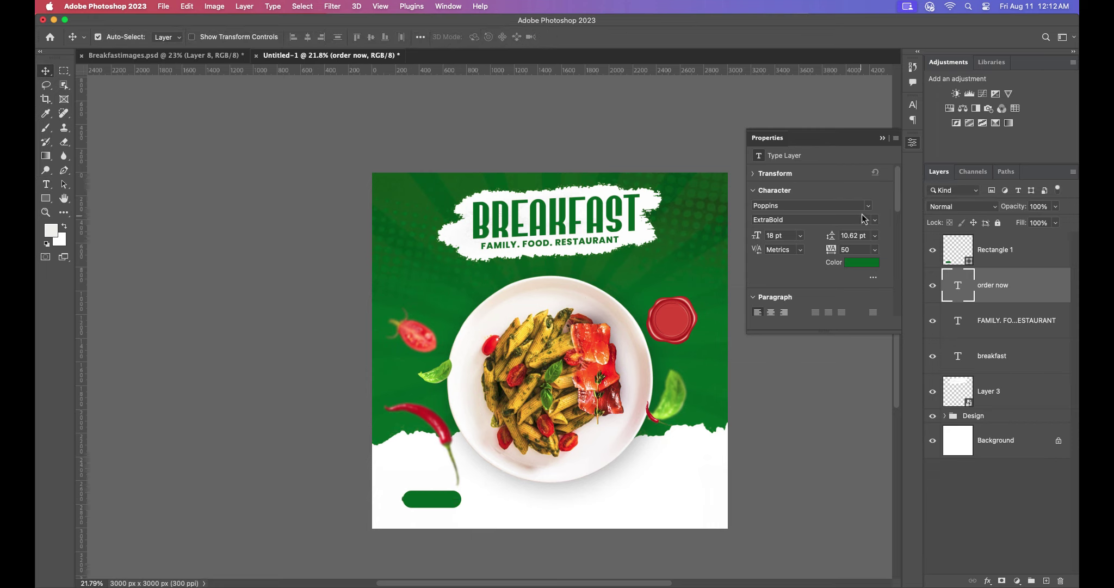
Step: Make the ORDER NOW text white and stack it above the button shape
click(913, 105)
click(885, 172)
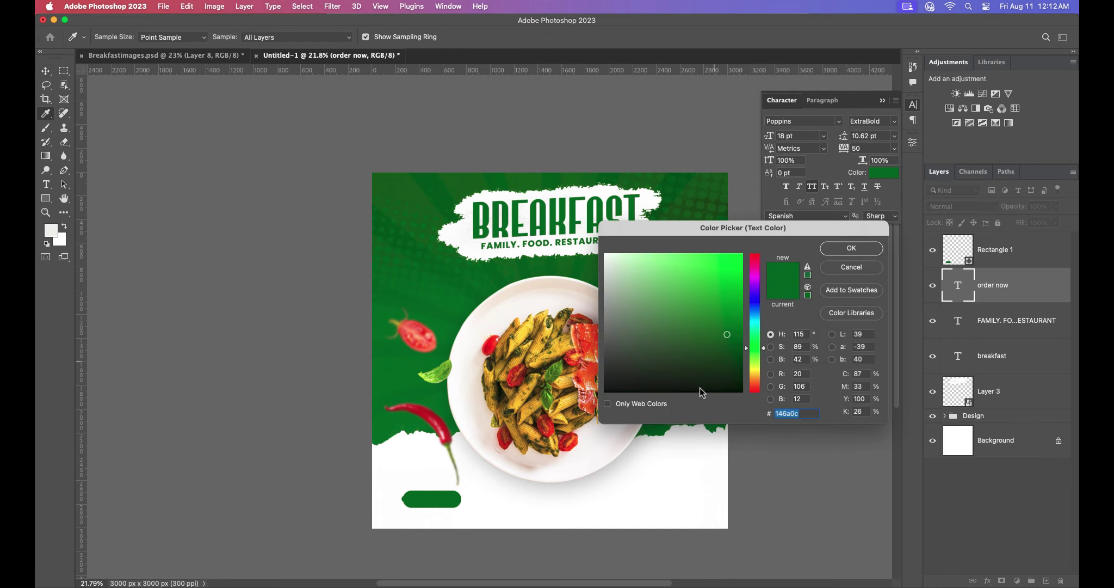
click(662, 486)
click(851, 248)
drag(1012, 285, 1007, 240)
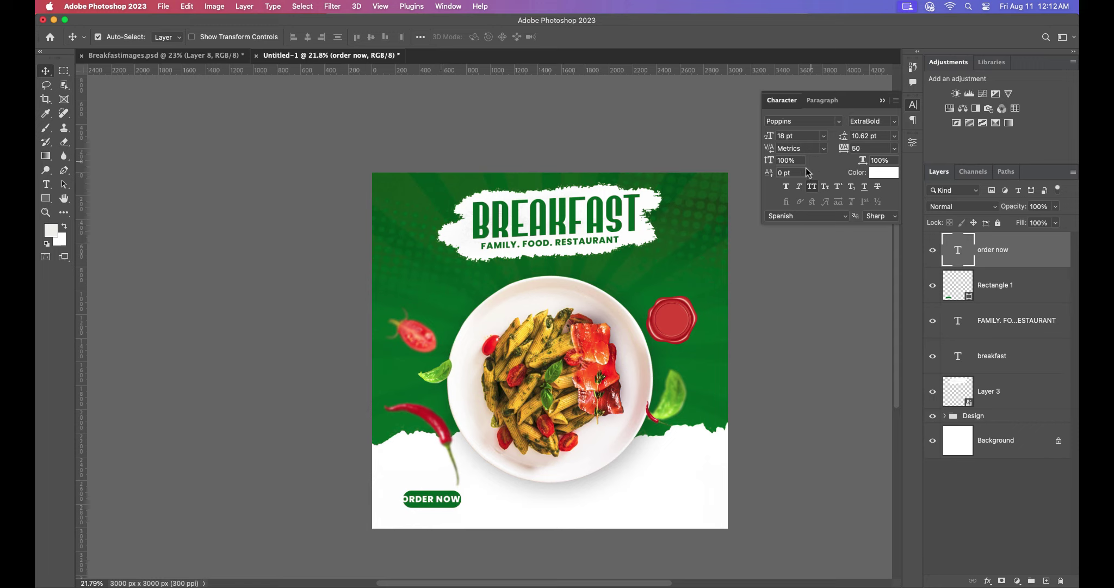
Step: Resize ORDER NOW to 14 pt and centre it on the button
click(824, 136)
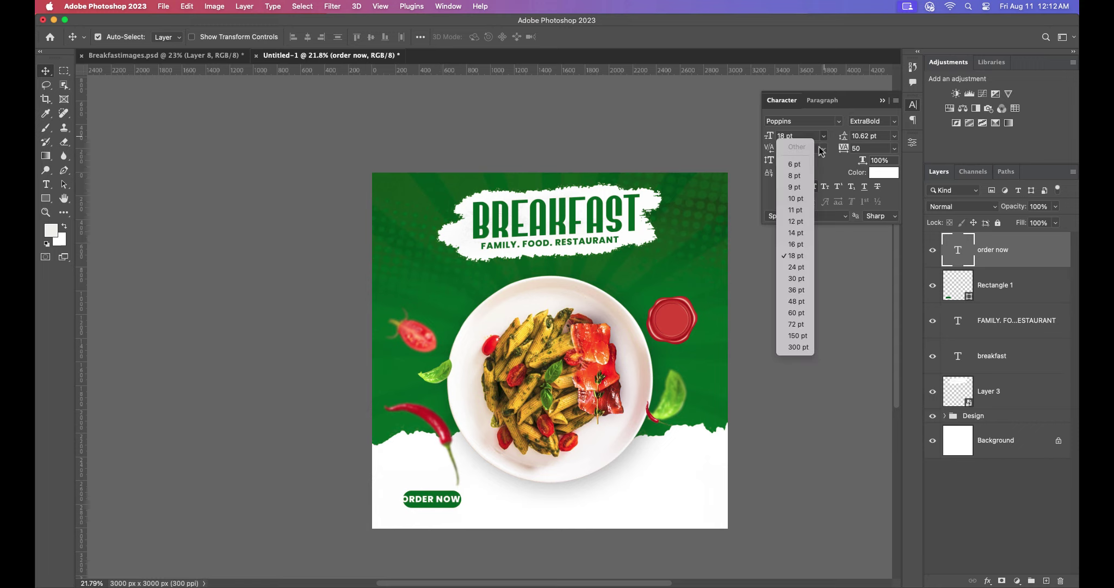
click(796, 244)
drag(426, 505, 434, 504)
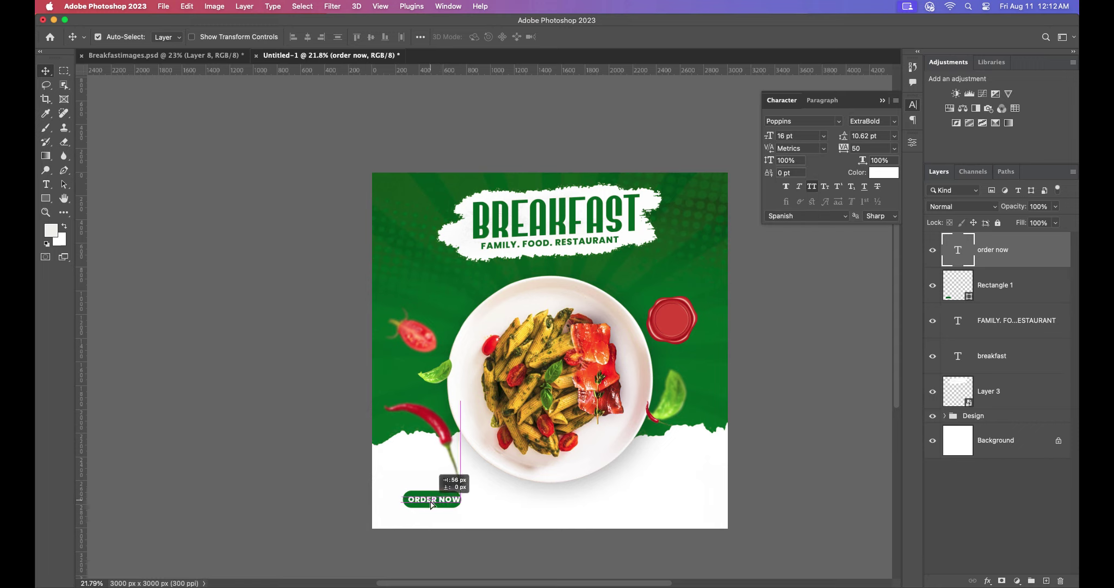
click(824, 136)
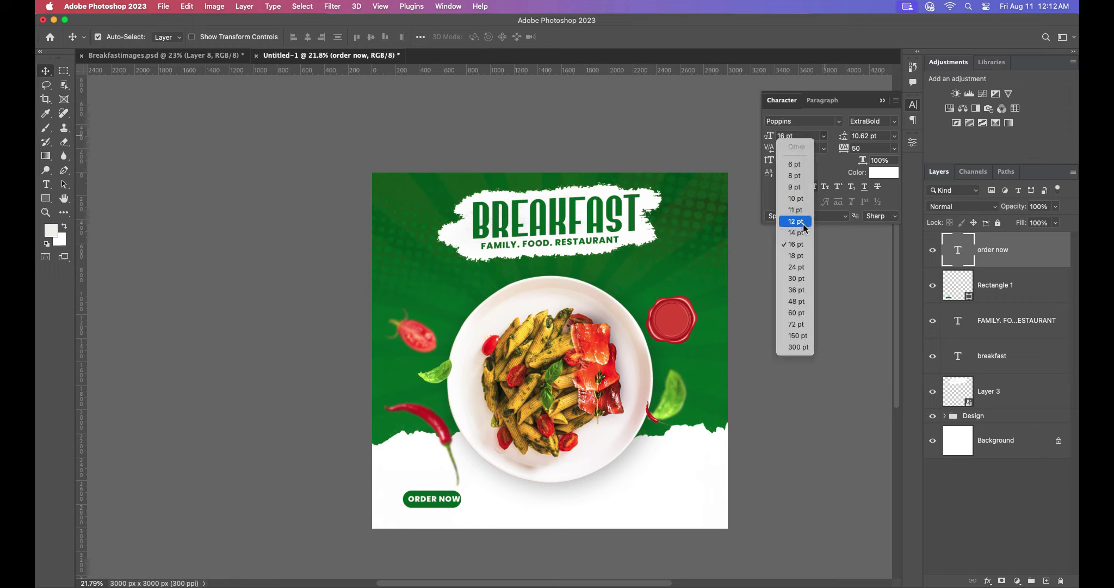
click(797, 232)
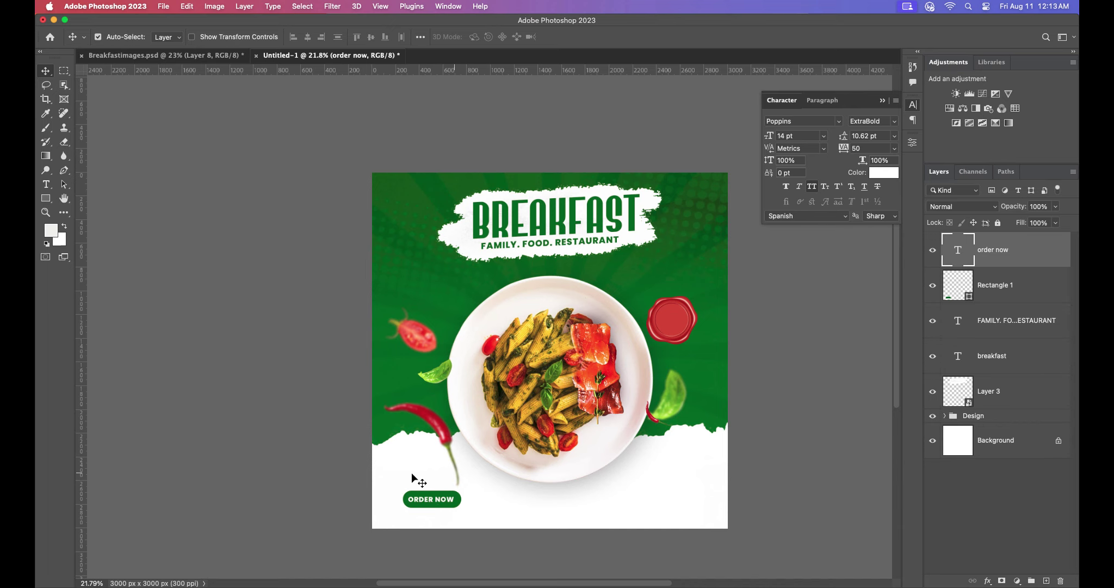
Step: Move the ORDER NOW text and button rectangle together into the lower-left spot
scroll(425, 503, up, 5)
drag(451, 504, 453, 501)
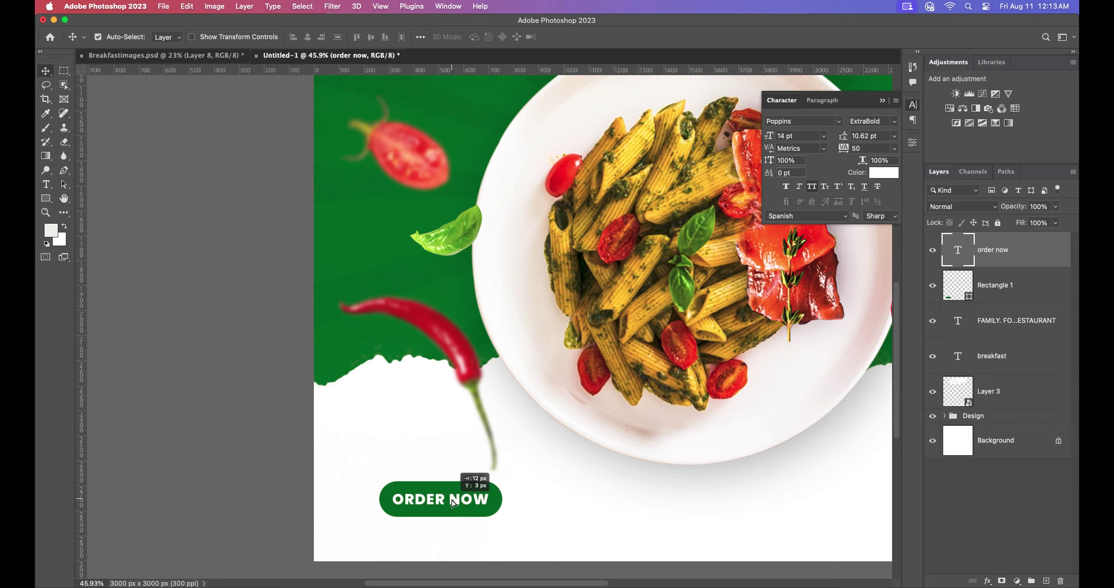
scroll(495, 489, down, 5)
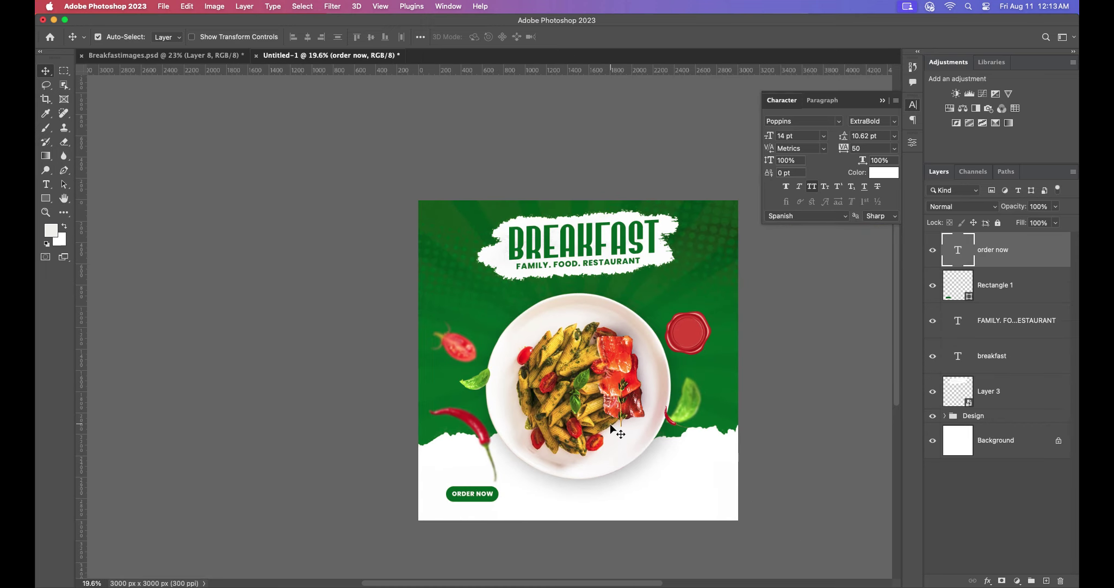
scroll(620, 430, up, 1)
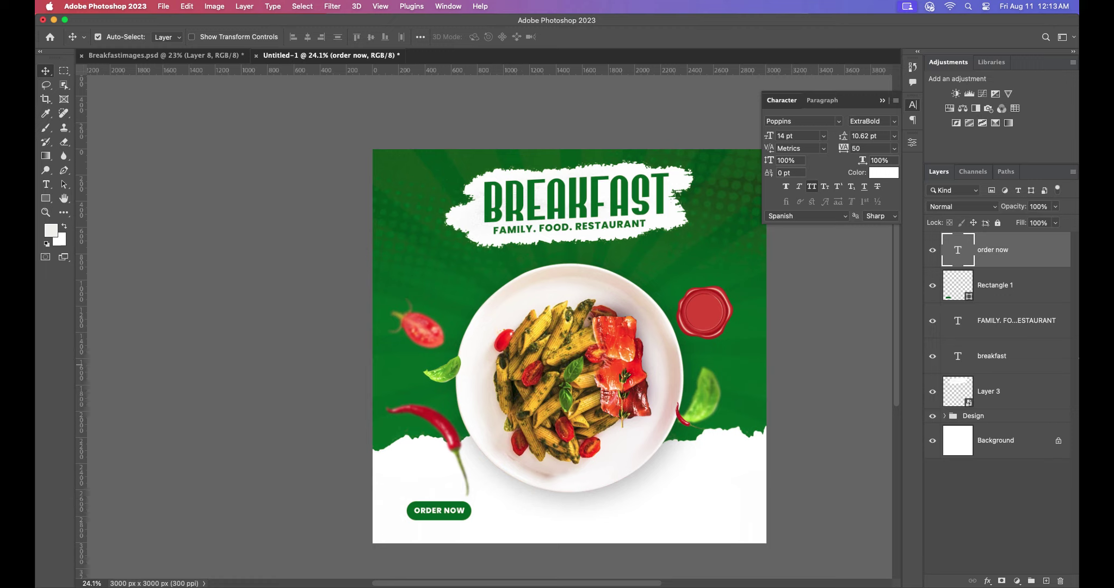
shift+click(1025, 296)
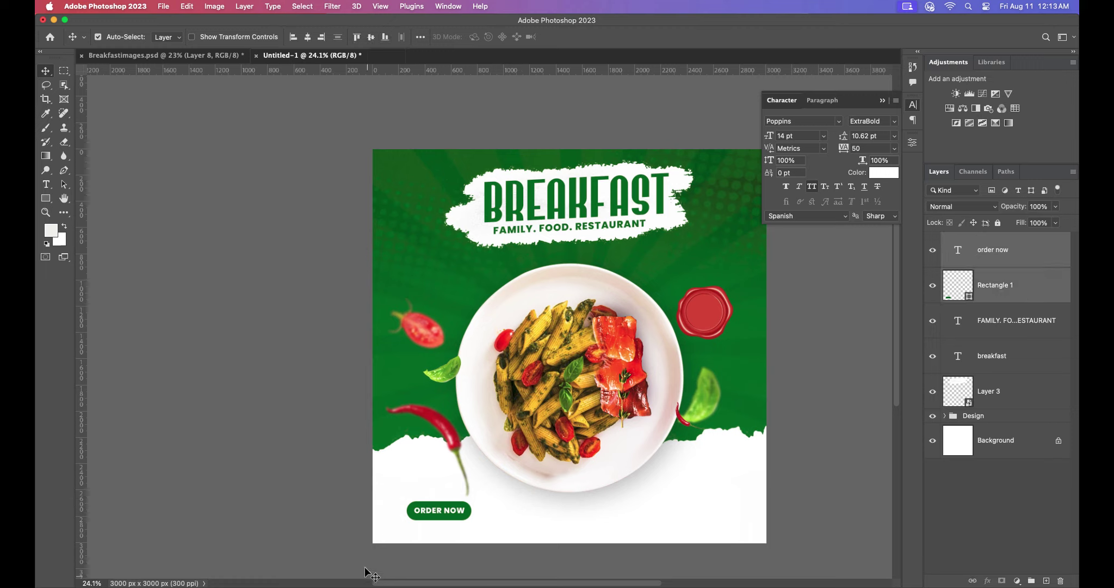
drag(428, 511, 423, 498)
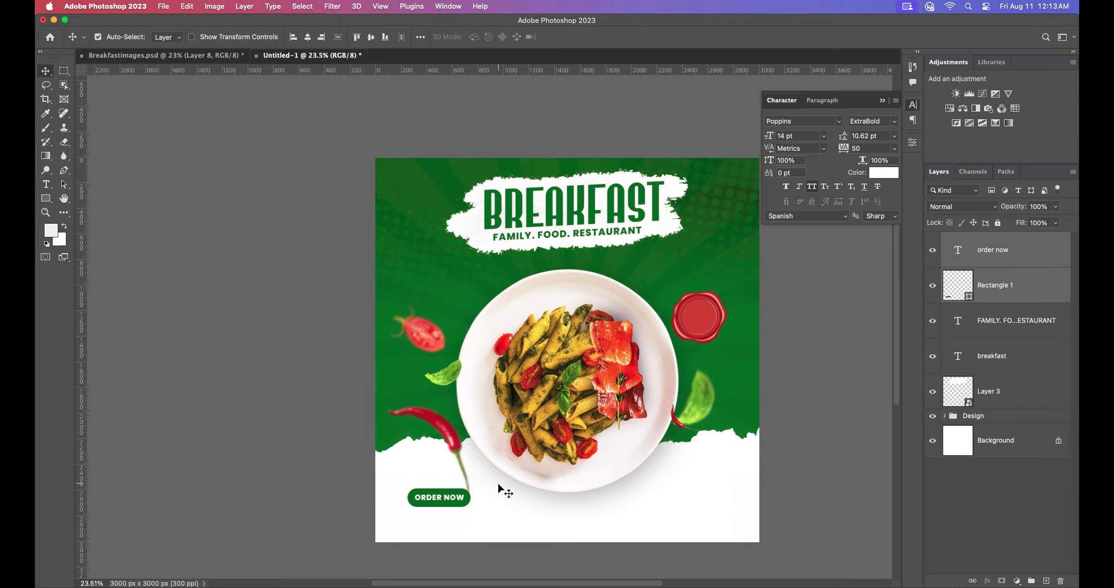
scroll(428, 500, up, 1)
drag(424, 498, 412, 502)
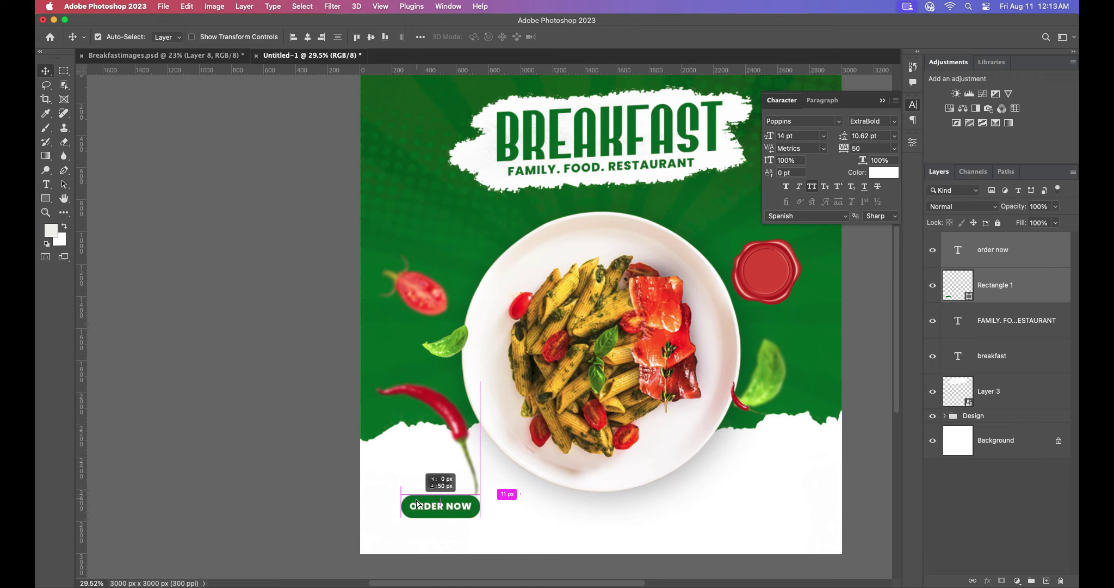
Step: Shift the red chili slightly left above the ORDER NOW button
drag(458, 445, 451, 448)
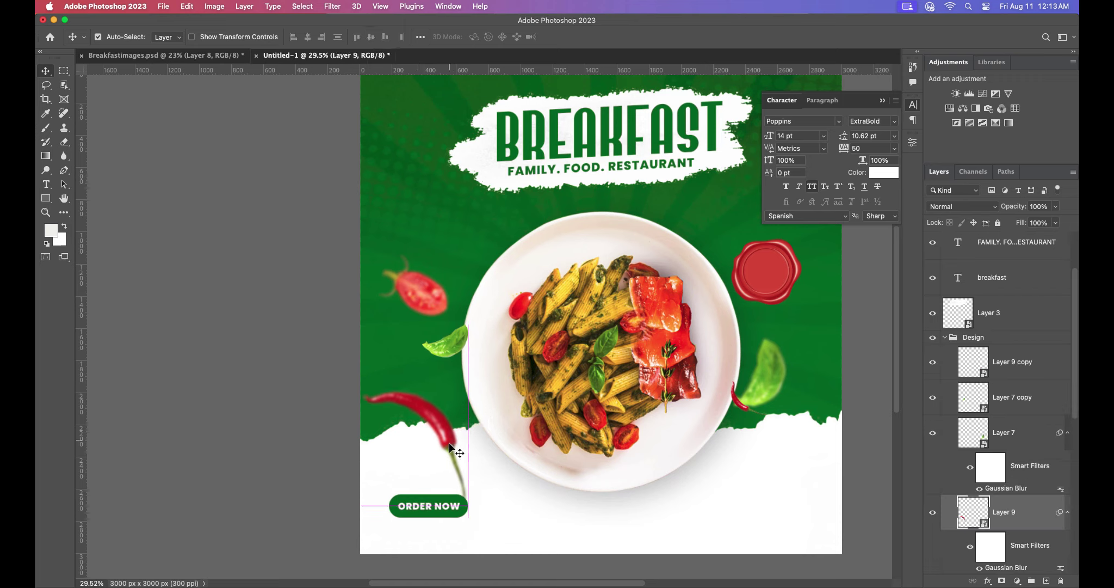
click(428, 498)
scroll(657, 477, down, 5)
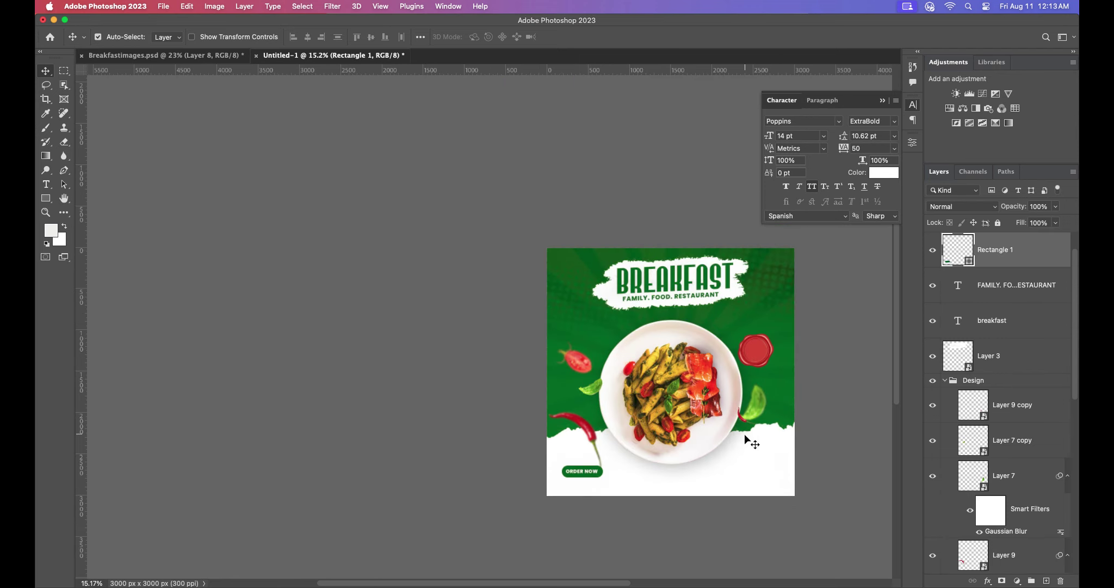
scroll(735, 391, up, 6)
scroll(719, 394, down, 5)
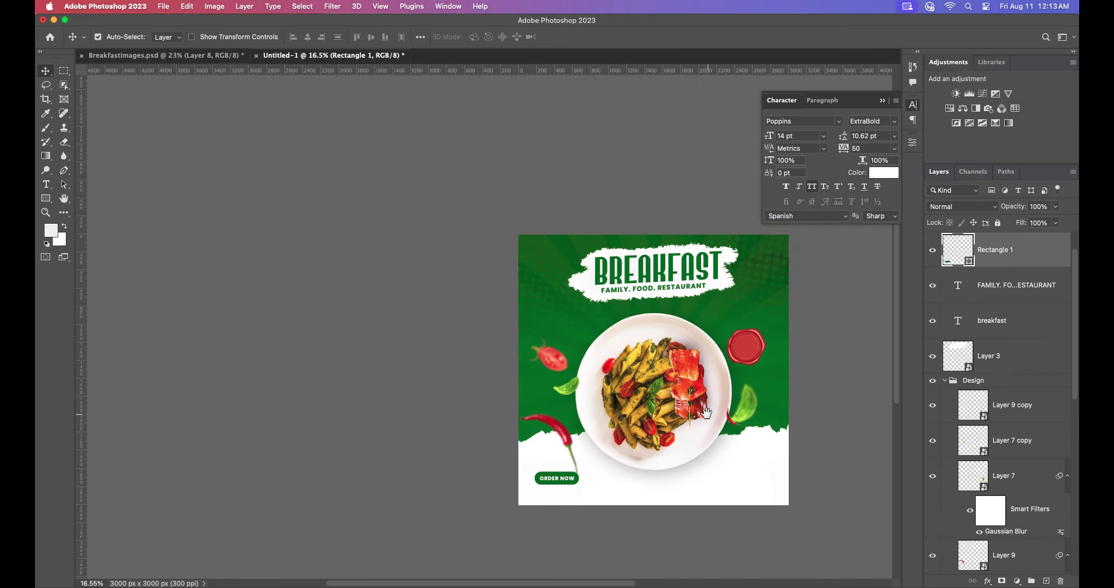
scroll(653, 381, right, 3)
scroll(602, 368, up, 2)
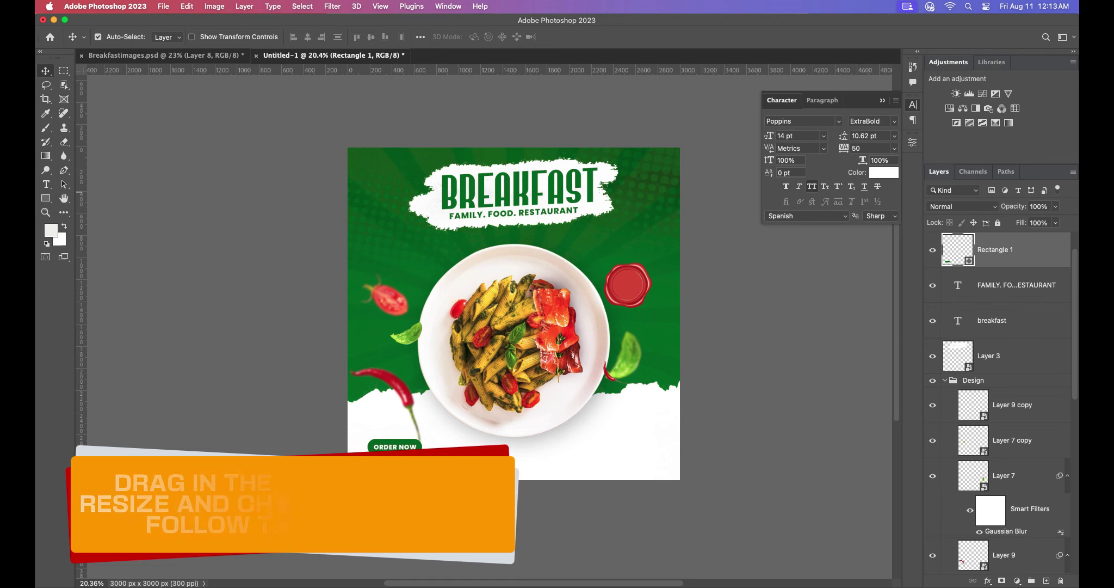
Step: Bring the phone icon from Breakfastimages.psd into the poster with a #146a0c Color Overlay
click(164, 56)
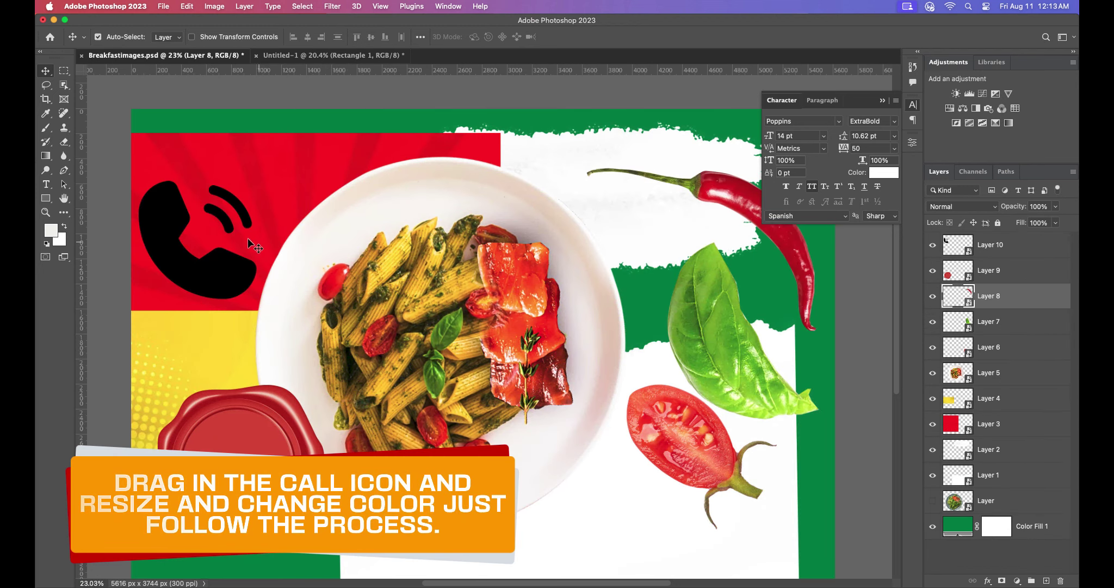
drag(314, 76, 514, 335)
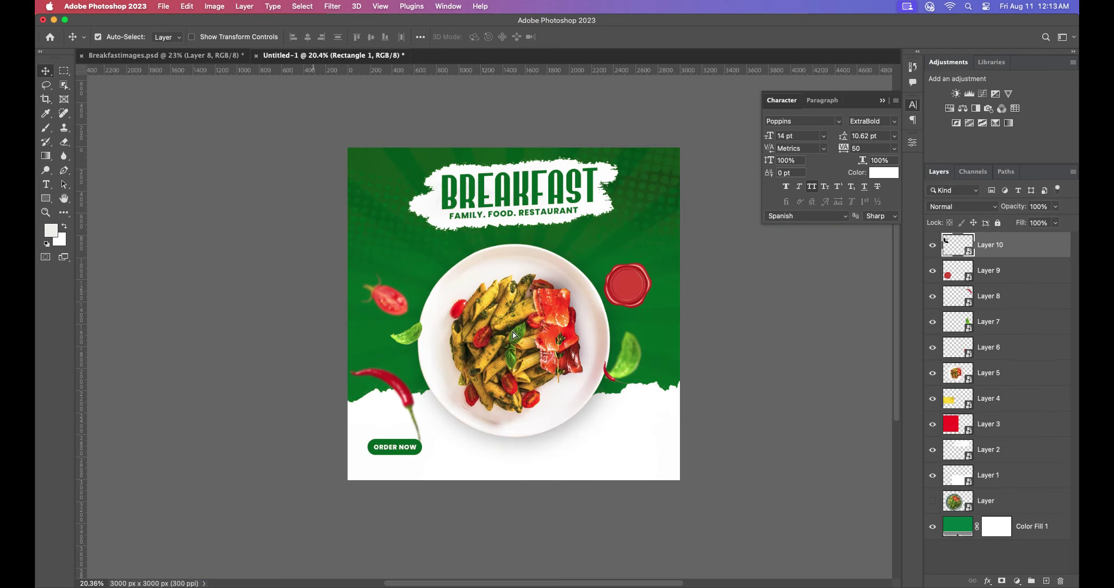
drag(584, 437, 593, 430)
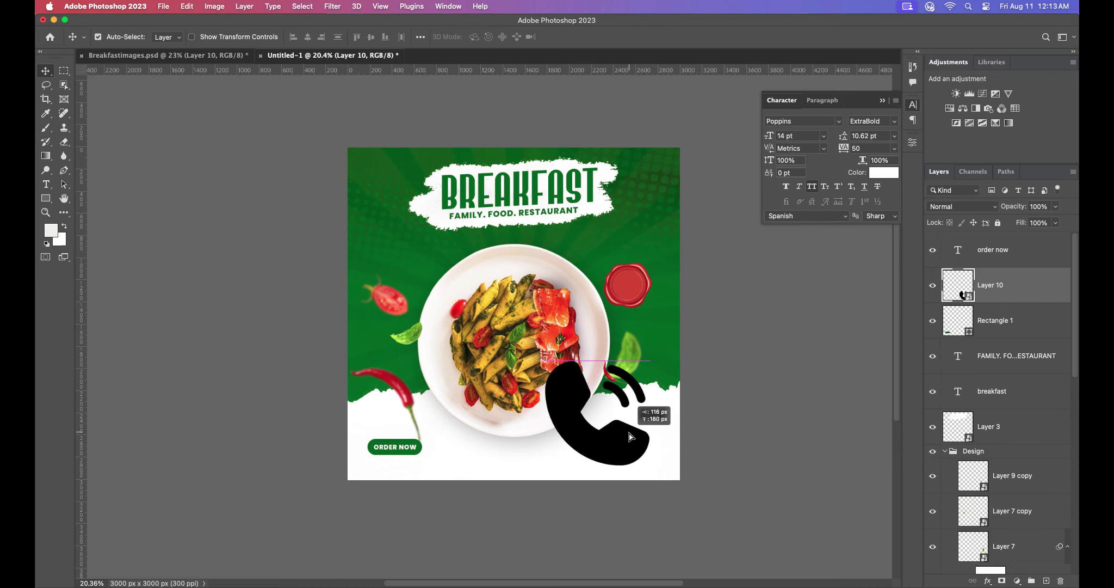
double_click(1025, 291)
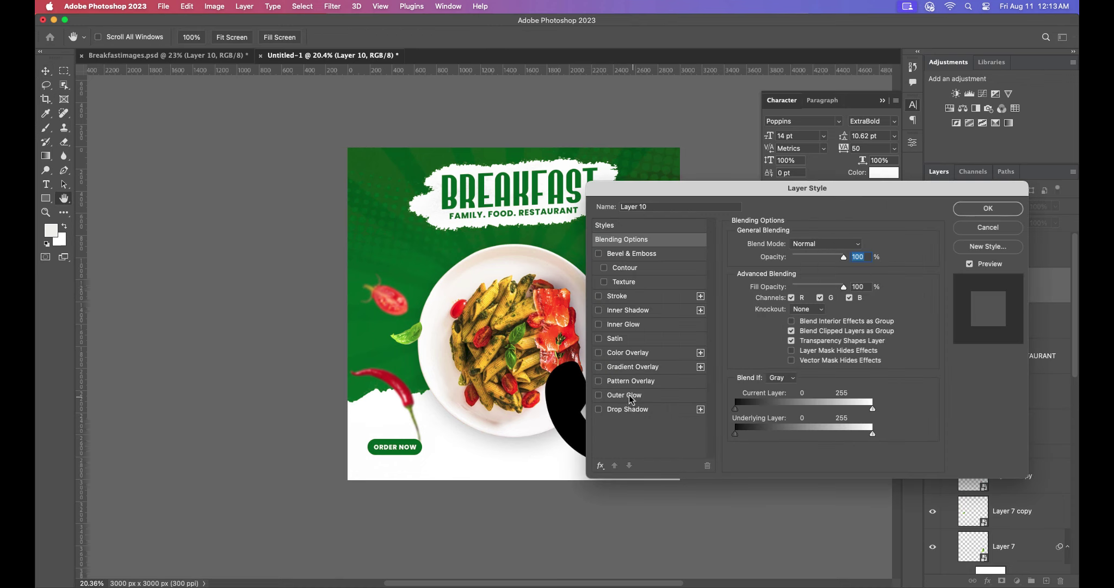
click(630, 353)
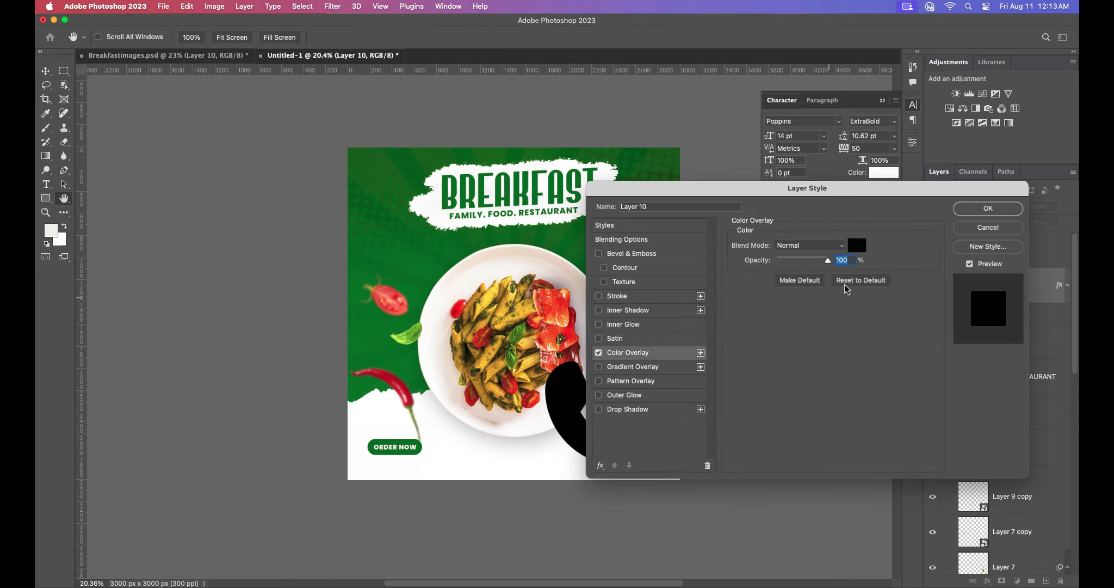
click(857, 245)
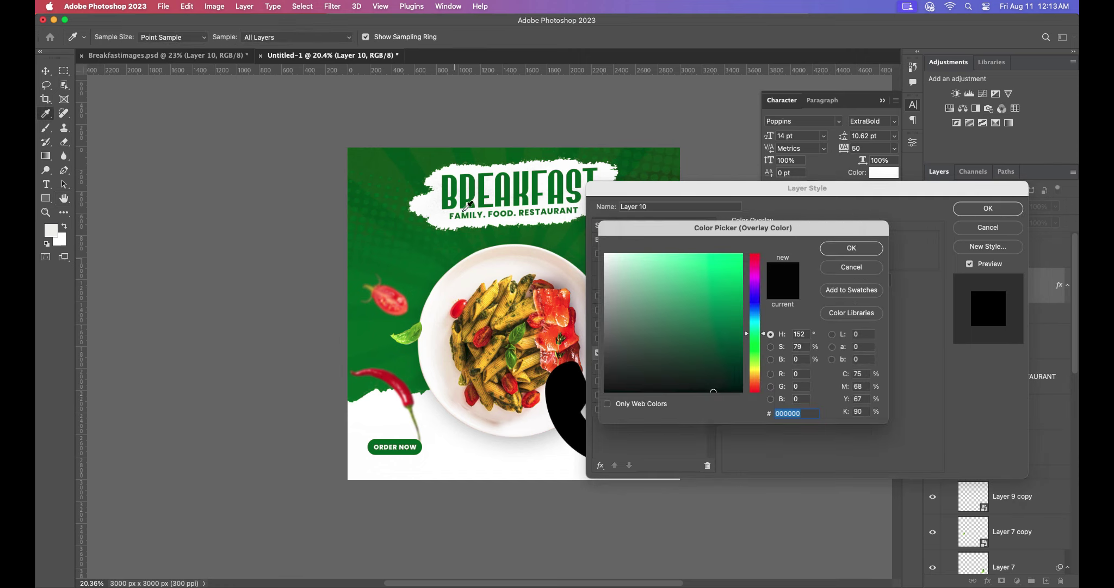
click(449, 194)
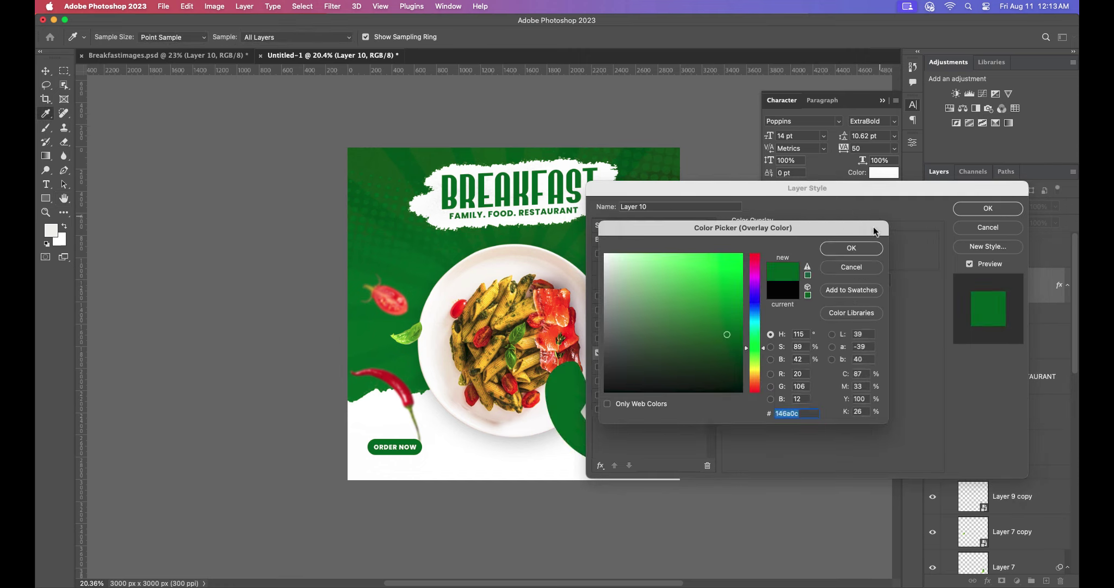
click(862, 249)
click(986, 212)
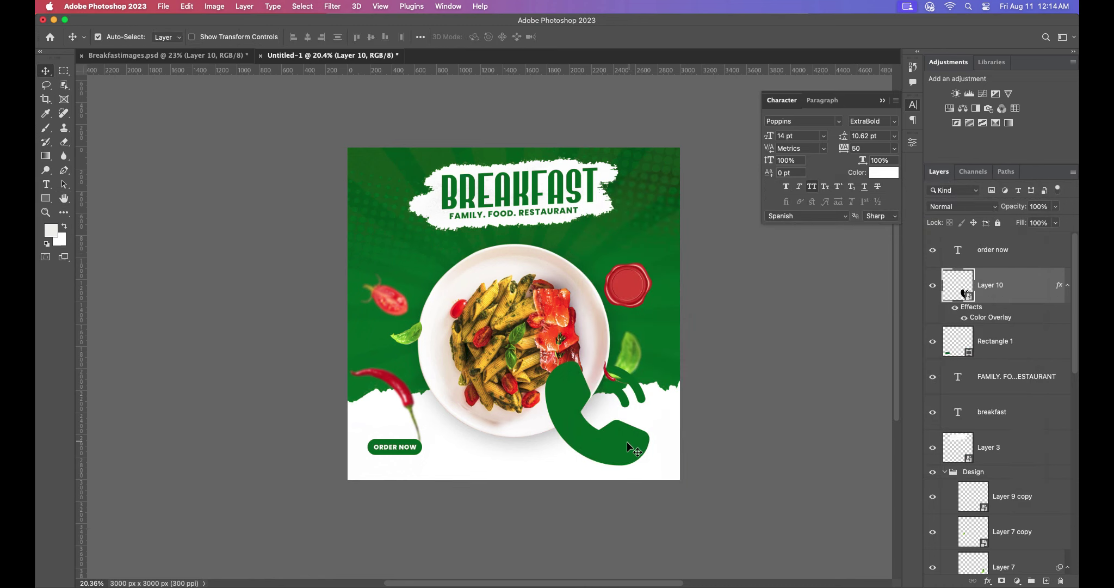
Step: Shrink the phone icon and move it to the poster's lower right
key(super+t)
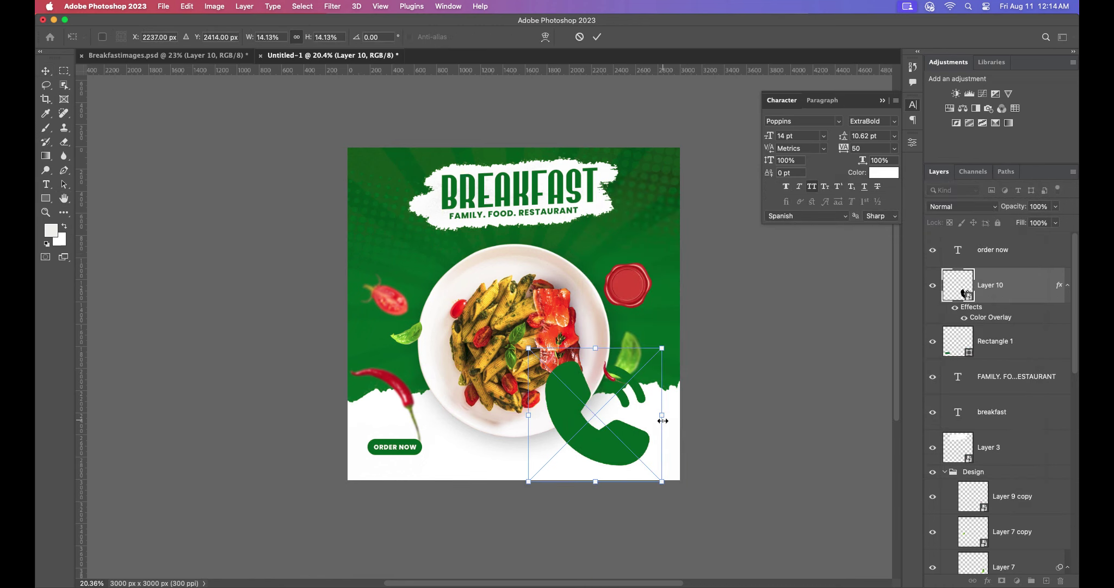
drag(662, 416, 548, 415)
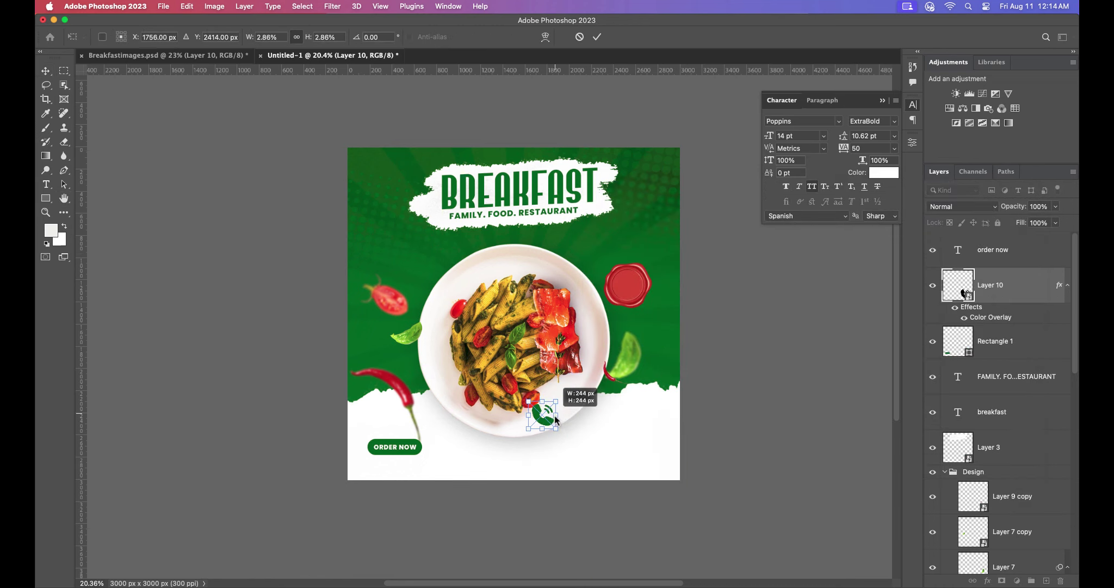
click(597, 37)
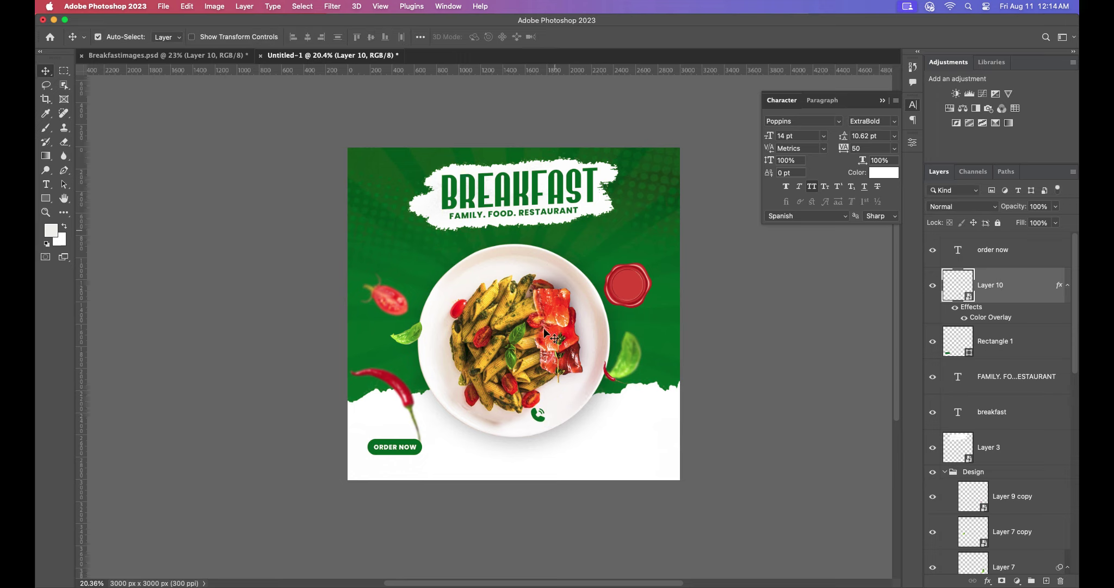
mouse_move(539, 422)
mouse_down()
mouse_move(565, 455)
mouse_move(585, 455)
mouse_up()
Step: Shrink the phone icon further and place a copy of ORDER NOW beside it
scroll(585, 460, up, 3)
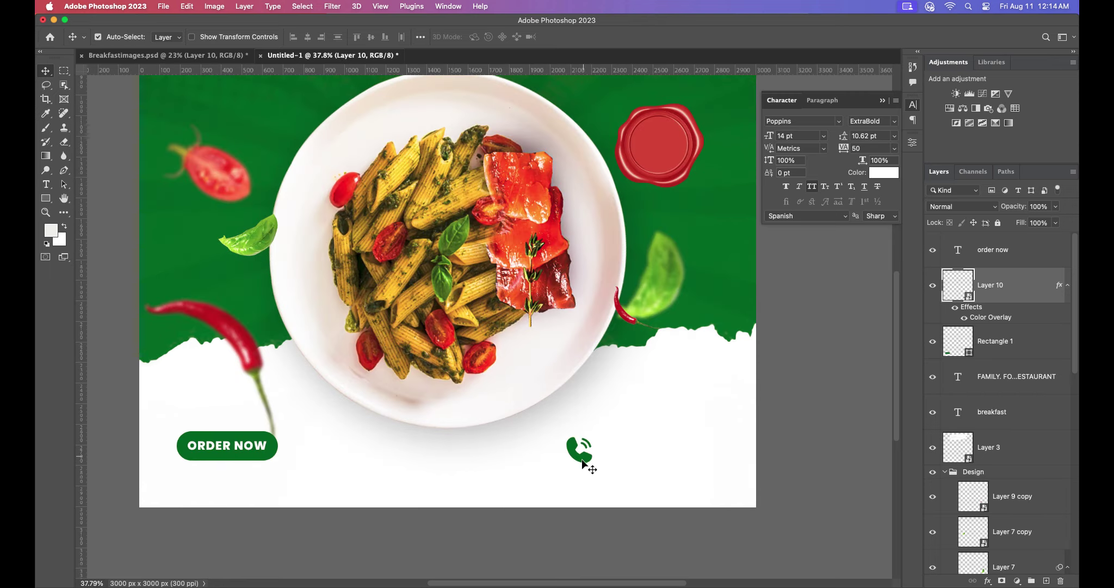
key(ctrl+t)
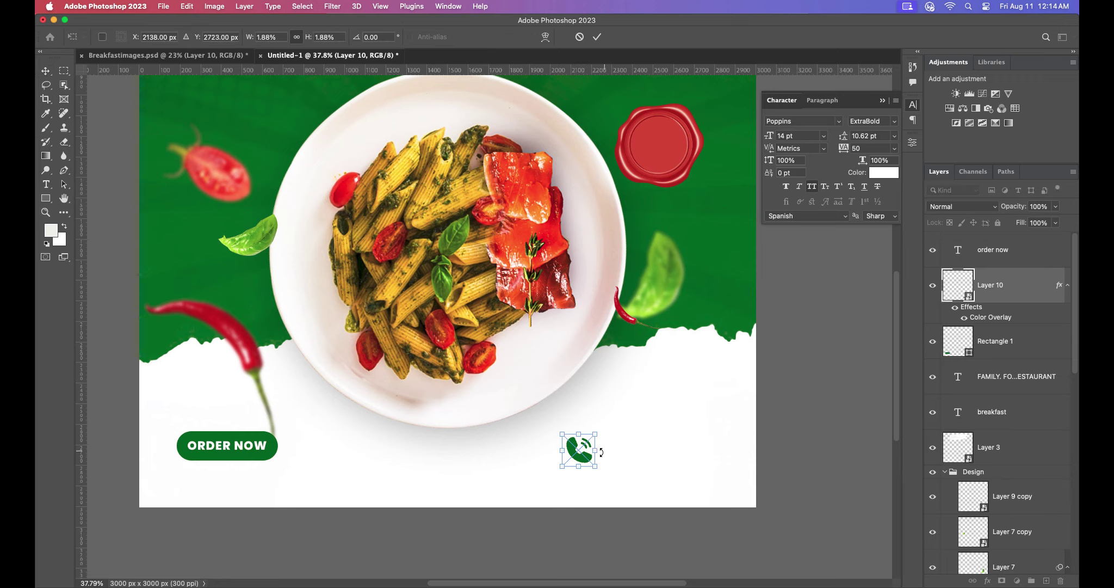
drag(595, 466, 589, 459)
click(597, 36)
scroll(594, 424, down, 5)
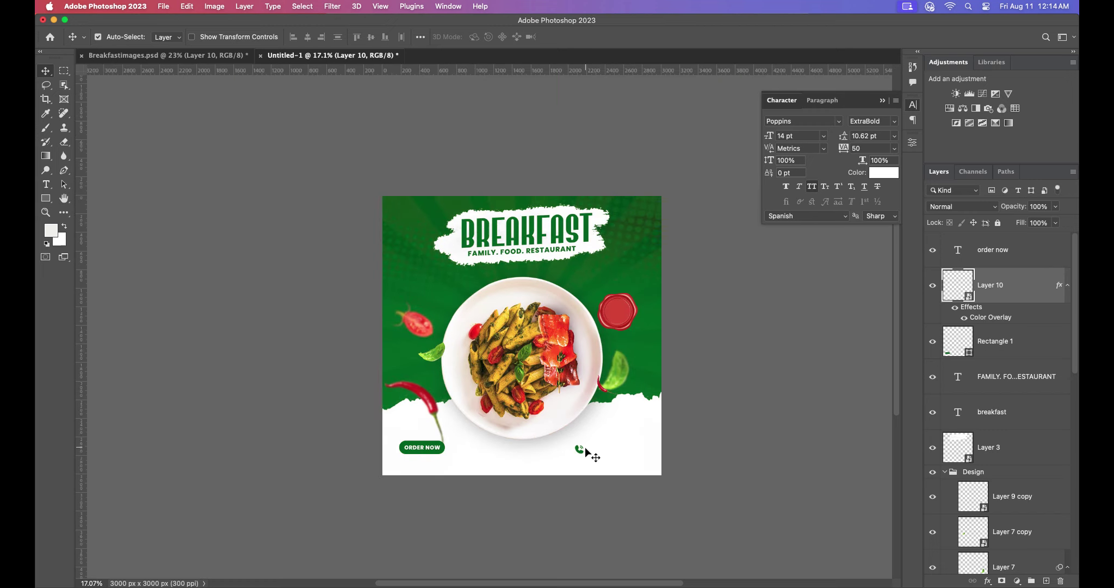
scroll(583, 445, up, 3)
click(370, 450)
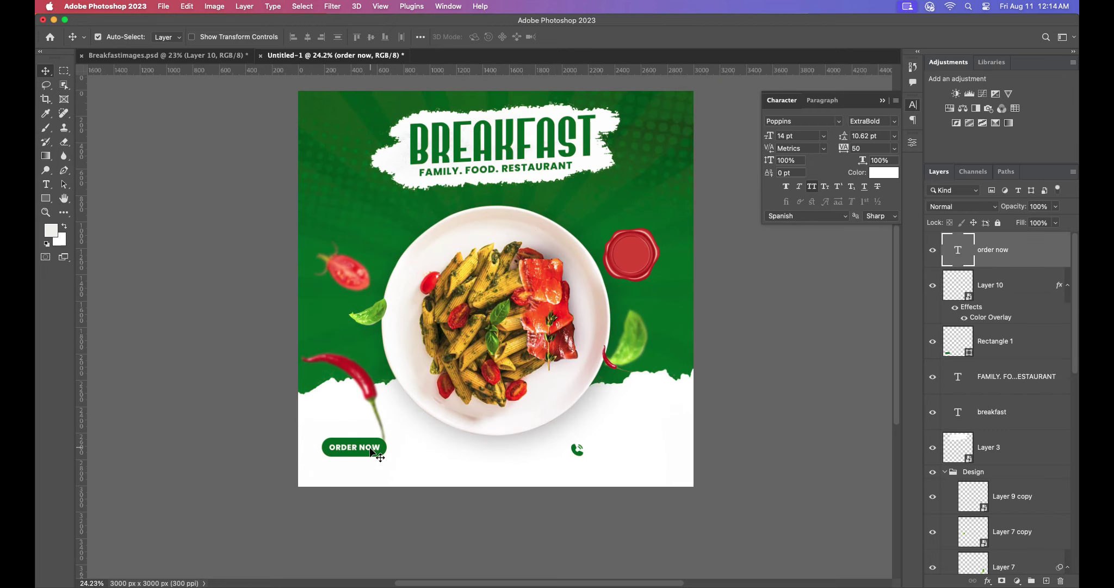
drag(370, 450, 641, 451)
click(892, 179)
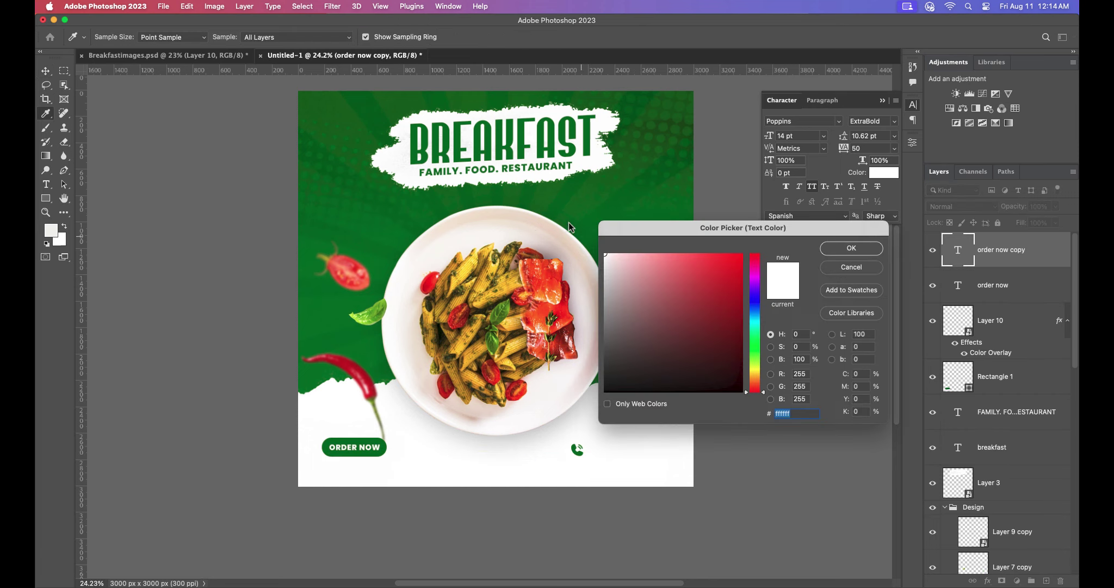
click(427, 146)
click(852, 248)
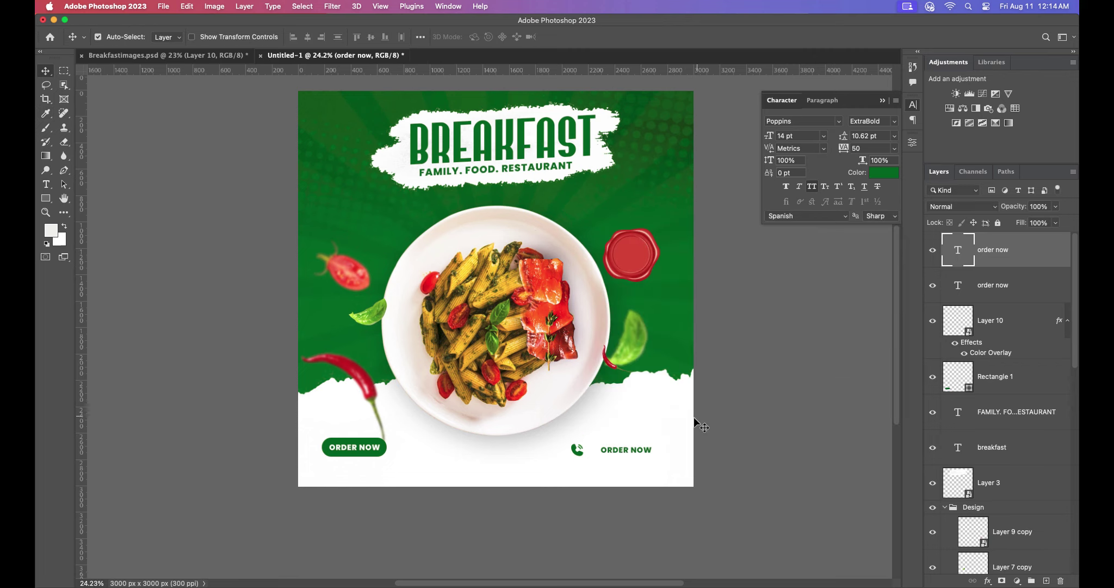
double_click(642, 455)
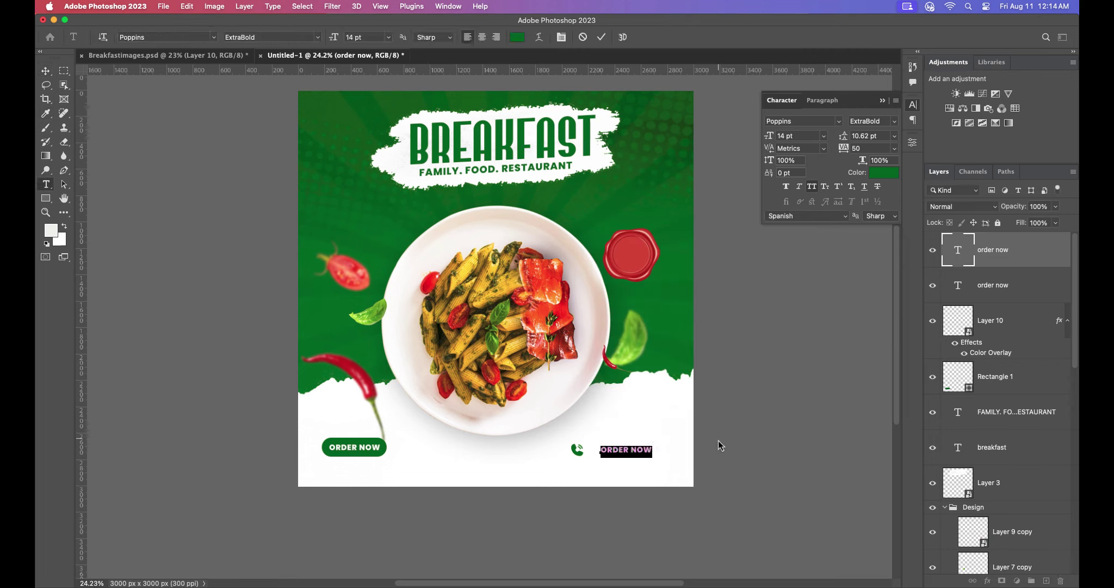
text(011)
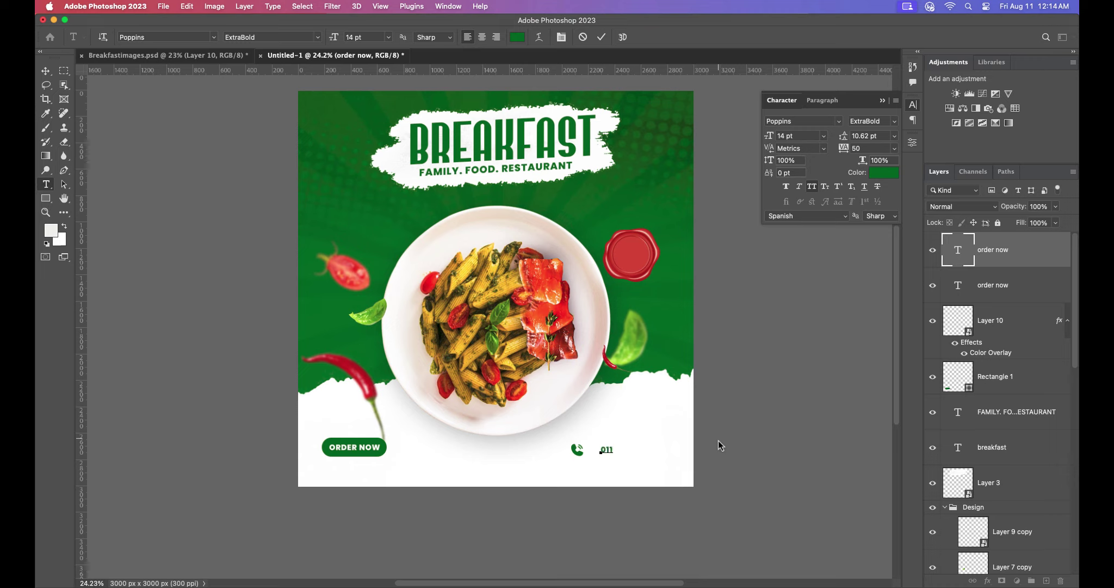
key(BackSpace)
text(2)
text( 345)
text( 679)
text(0)
key(Escape)
key(v)
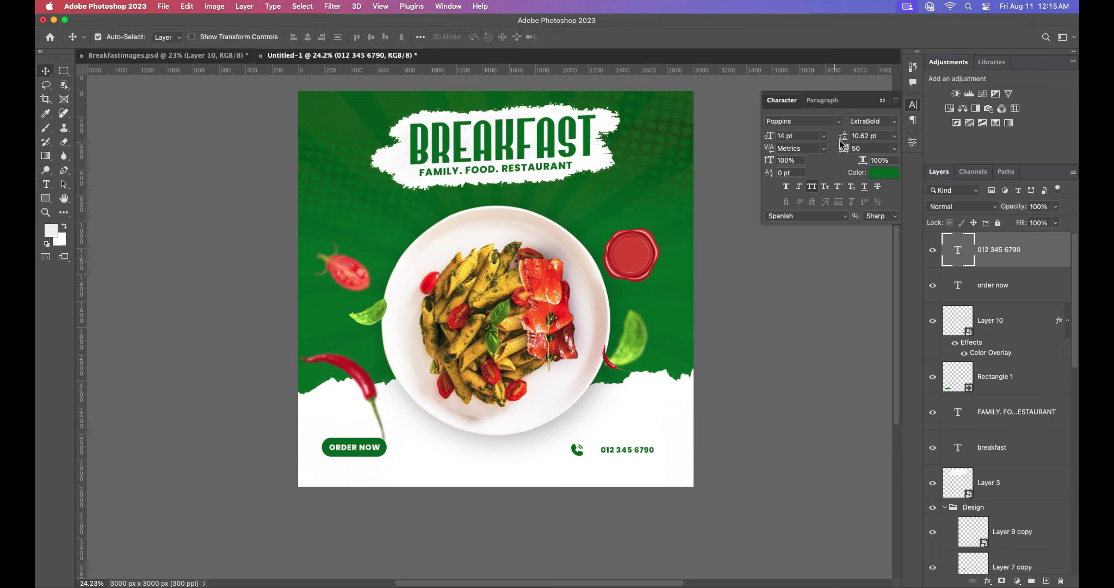
Step: Set the phone number's font size to 20 pt
click(826, 136)
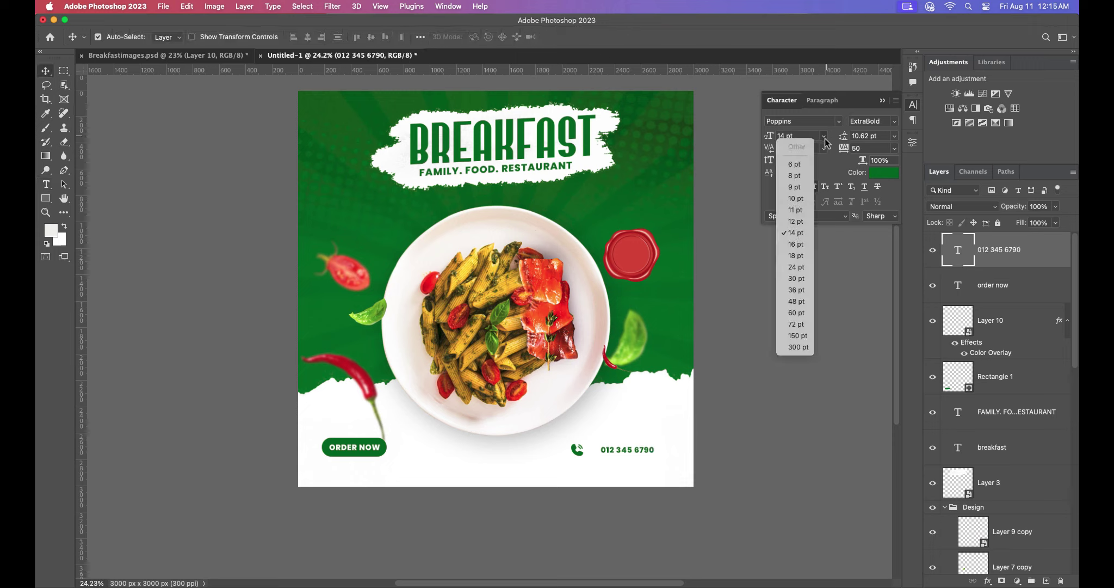
click(803, 259)
drag(647, 453, 643, 452)
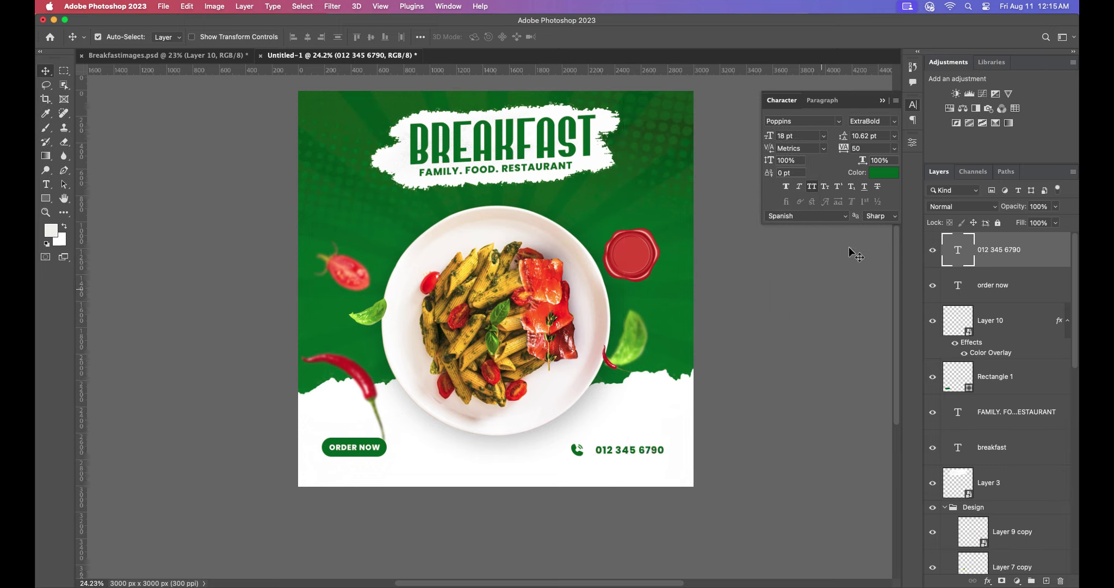
click(825, 143)
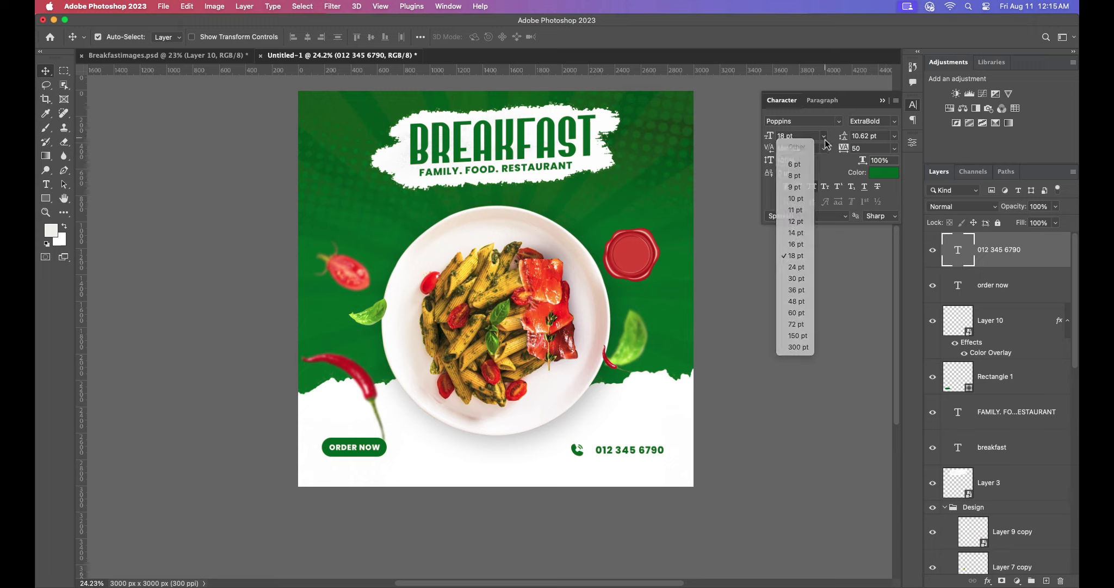
double_click(803, 137)
text(20)
key(Return)
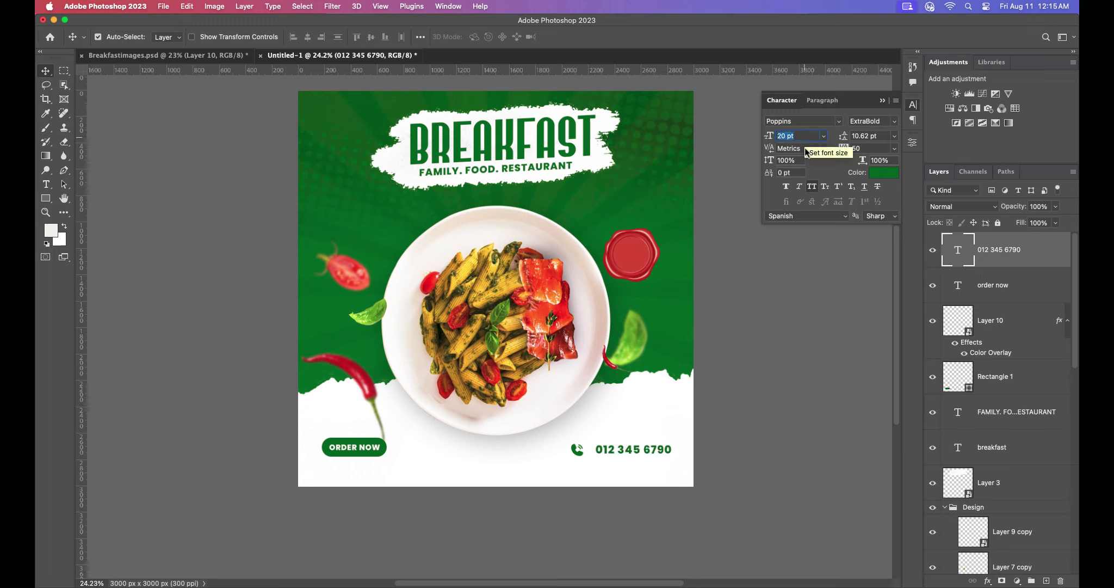
Step: Set the number's tracking to 0 and place the phone icon snugly beside it
click(894, 148)
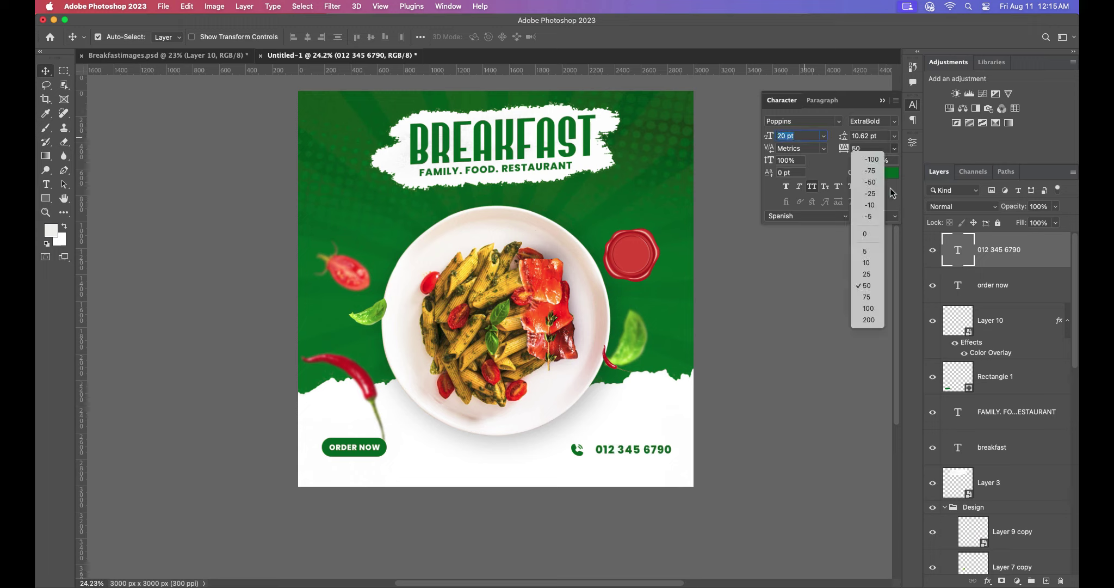
click(872, 233)
drag(628, 449, 582, 456)
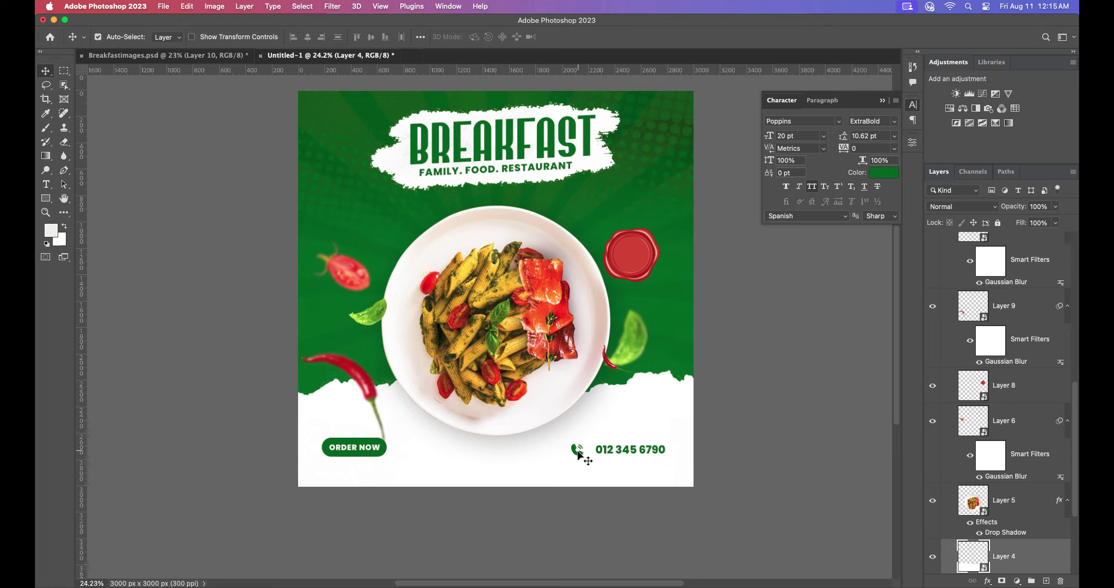
drag(577, 453, 586, 457)
Step: Add a 'FOR YOUR ORDER CALL' text line near the phone number
key(t)
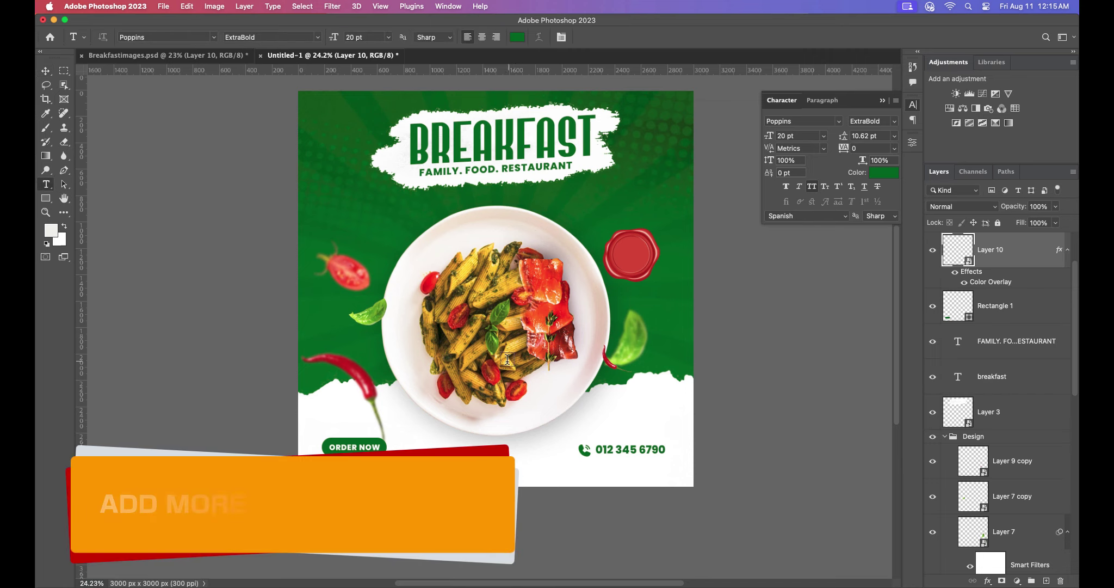
click(629, 424)
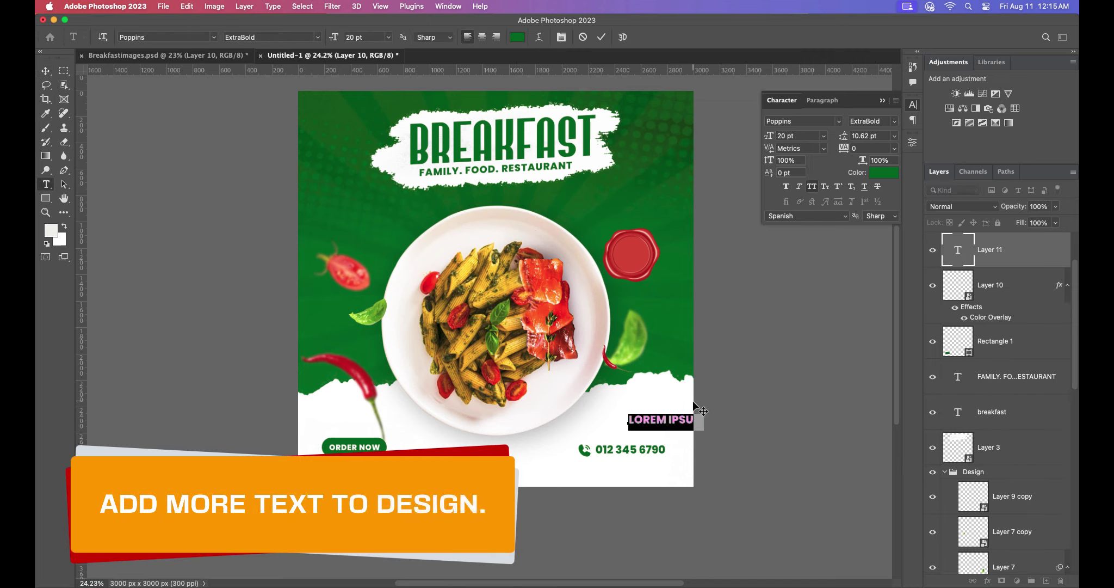
text(FOR )
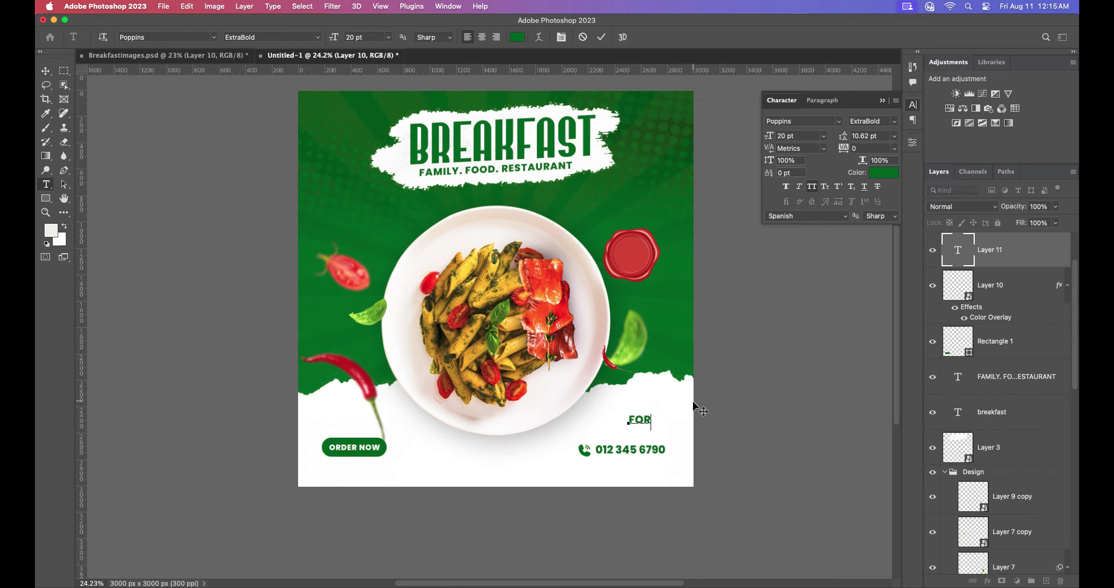
text(YO)
text( NOW)
click(46, 71)
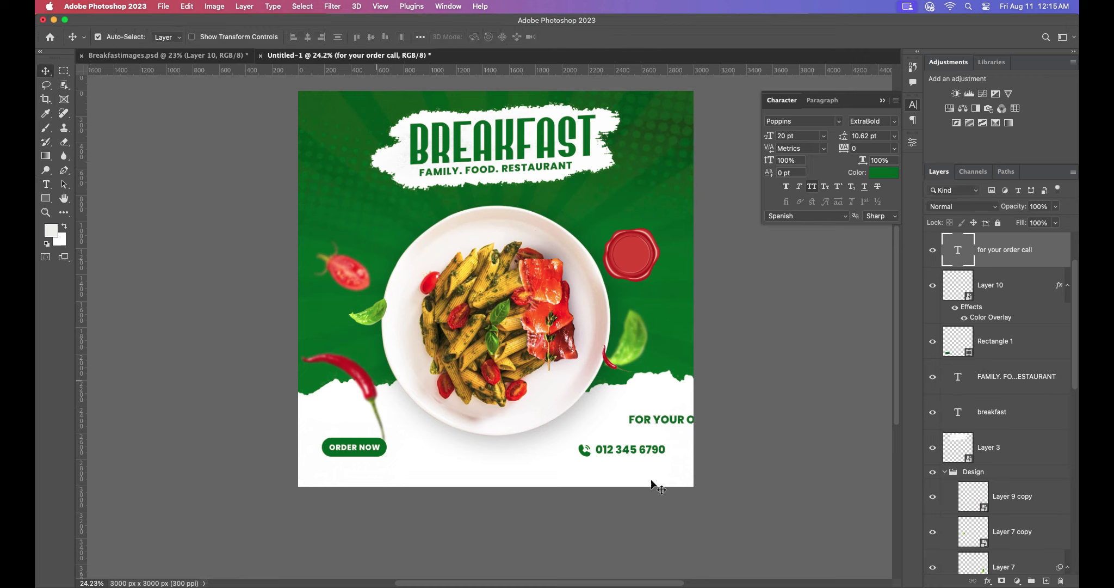
drag(675, 423, 617, 427)
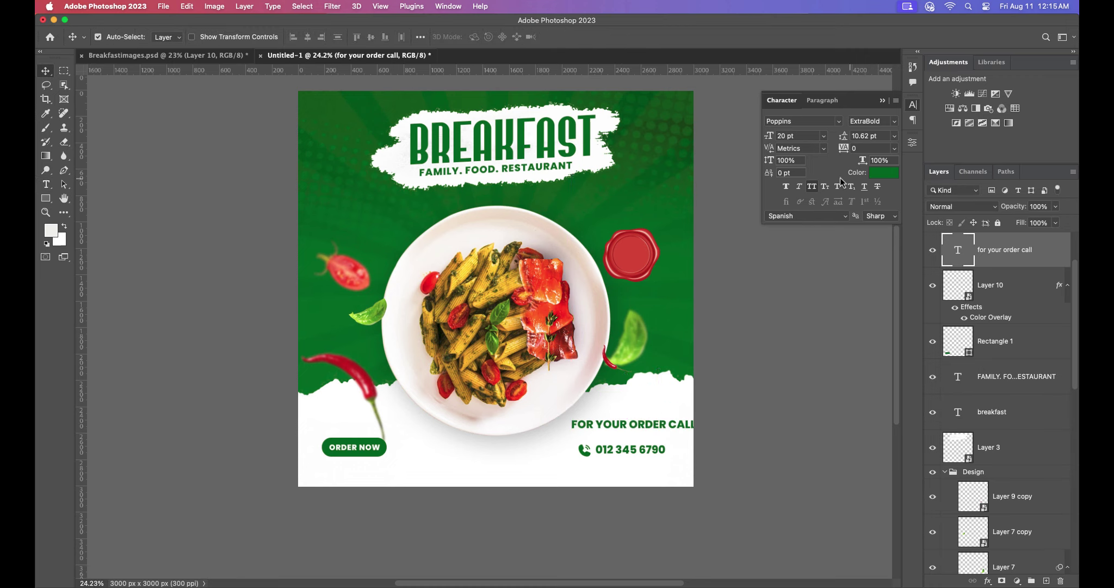
Step: Set the caption to Poppins Regular 9 pt and place it just above the phone number
click(895, 123)
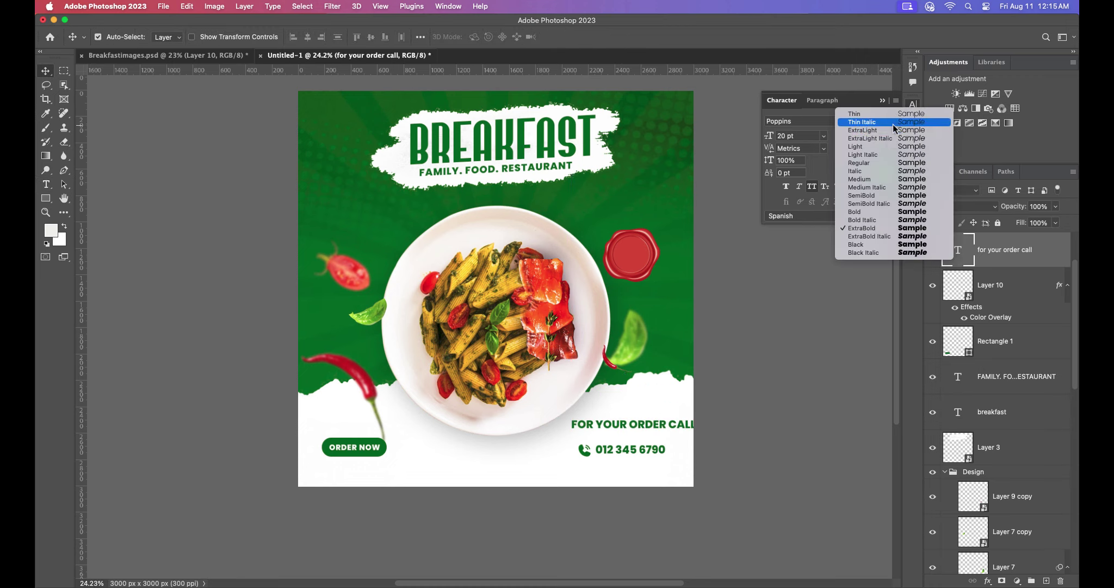
click(868, 167)
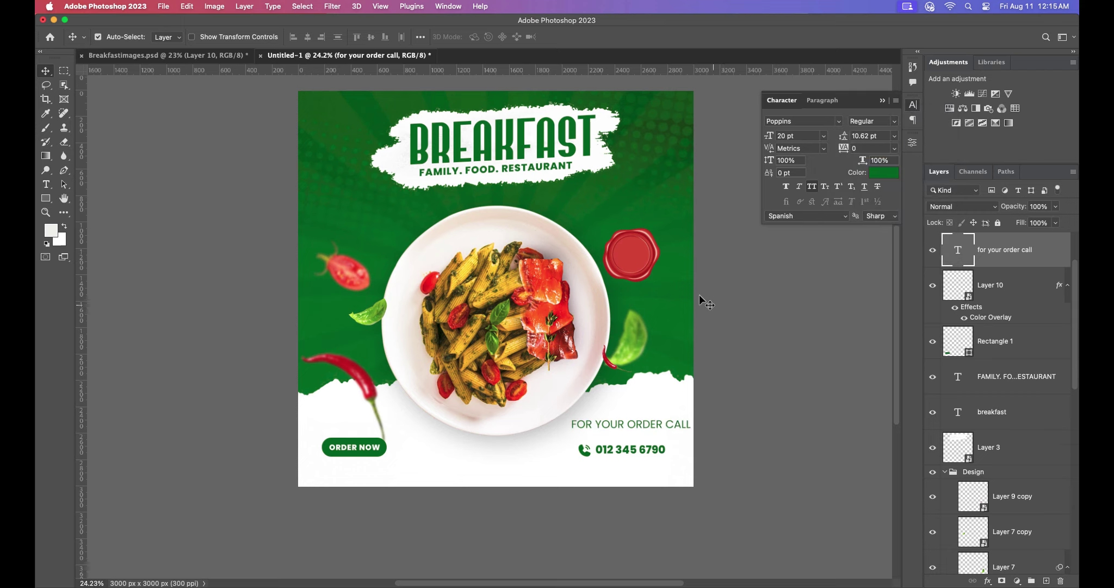
click(824, 135)
click(799, 188)
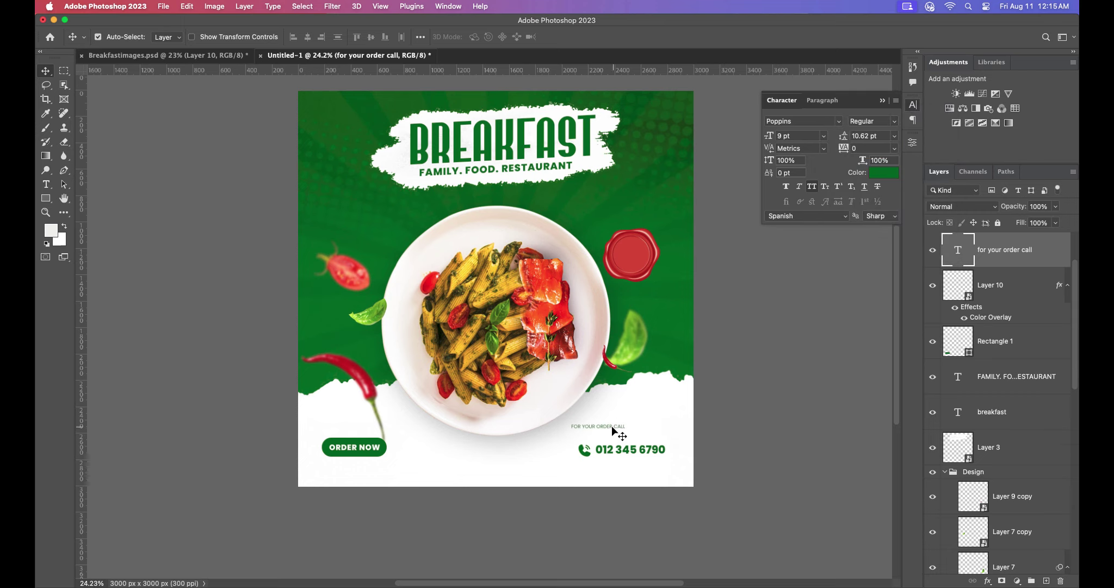
drag(613, 433, 643, 441)
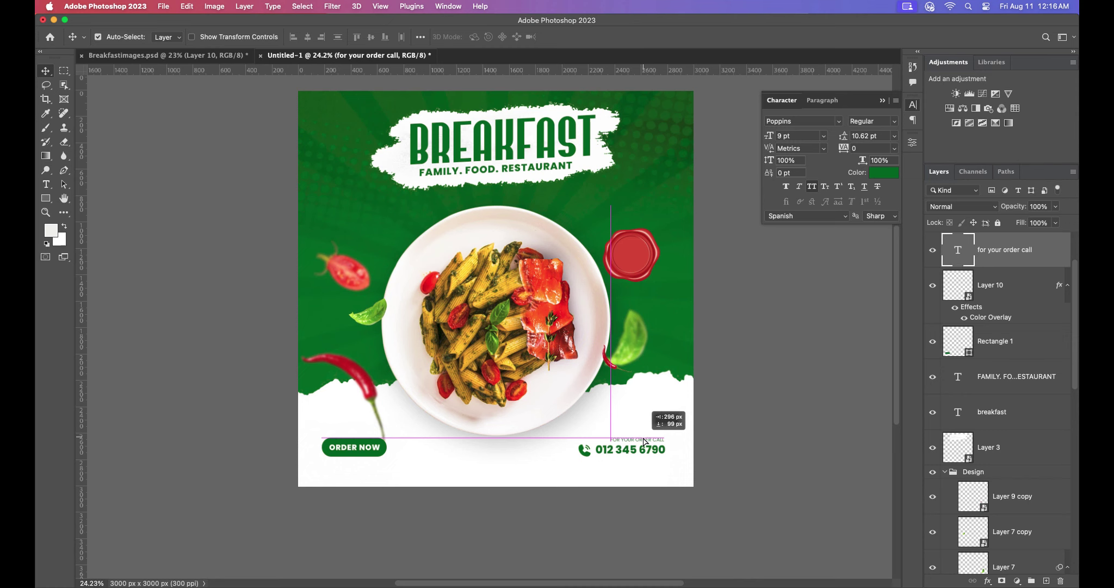
scroll(656, 443, up, 1)
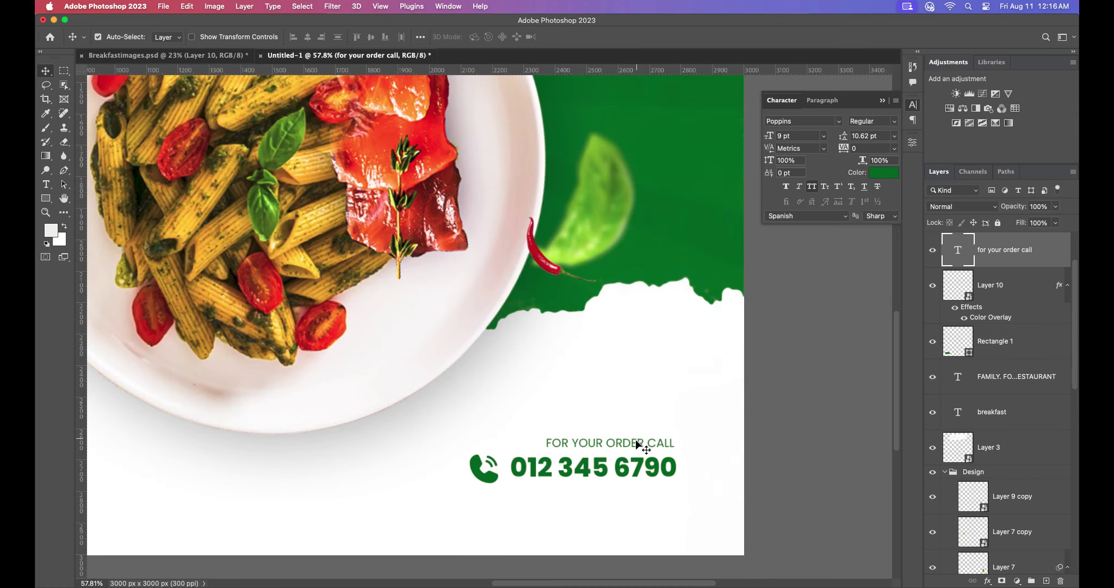
drag(636, 438, 629, 446)
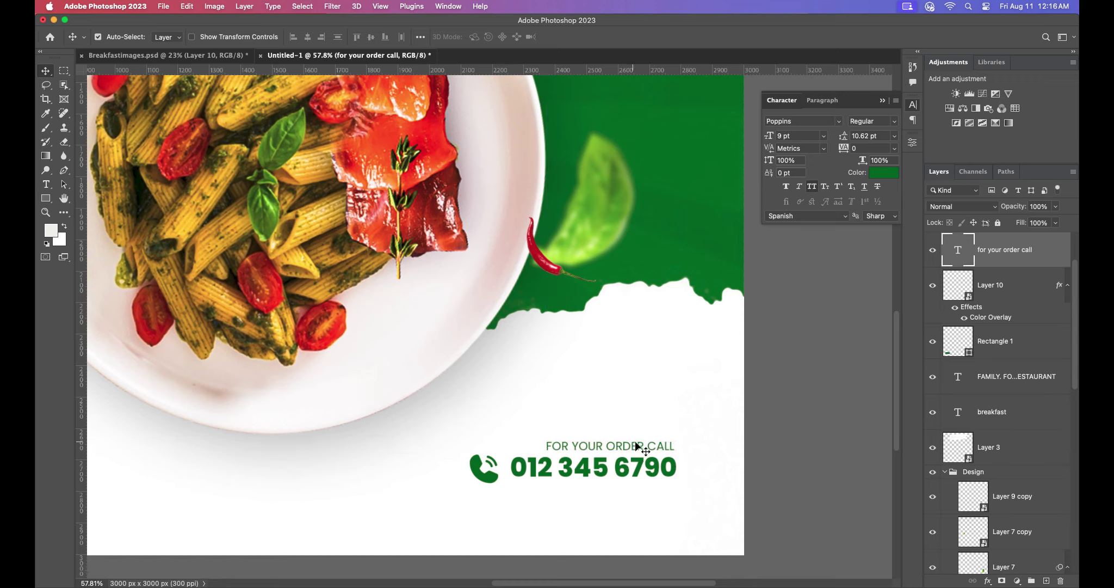
Step: Change the caption text to 'FOR DELIVERY CALL'
click(894, 122)
click(874, 180)
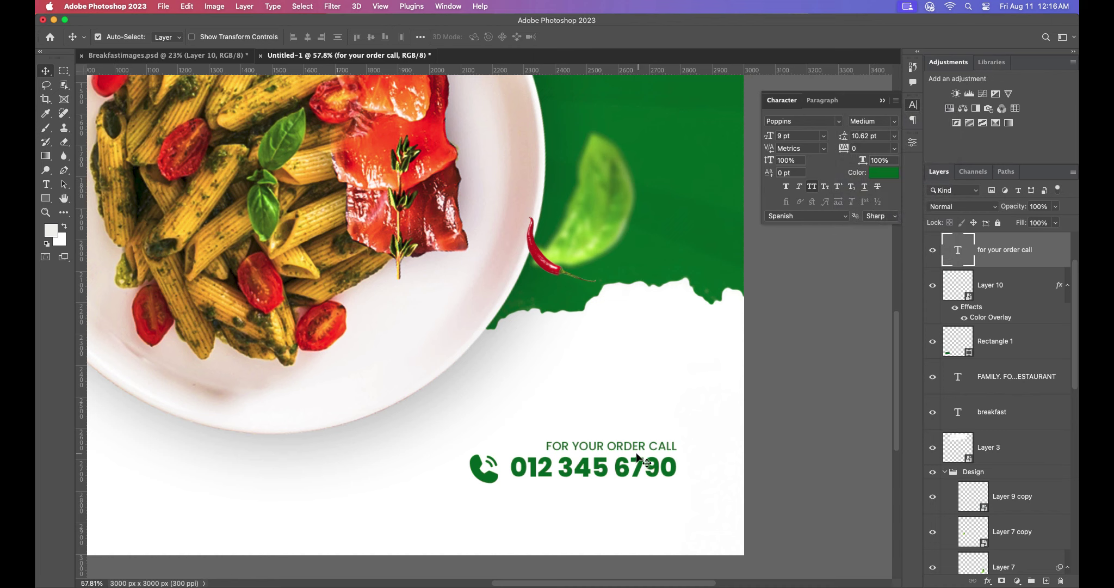
double_click(621, 448)
click(664, 446)
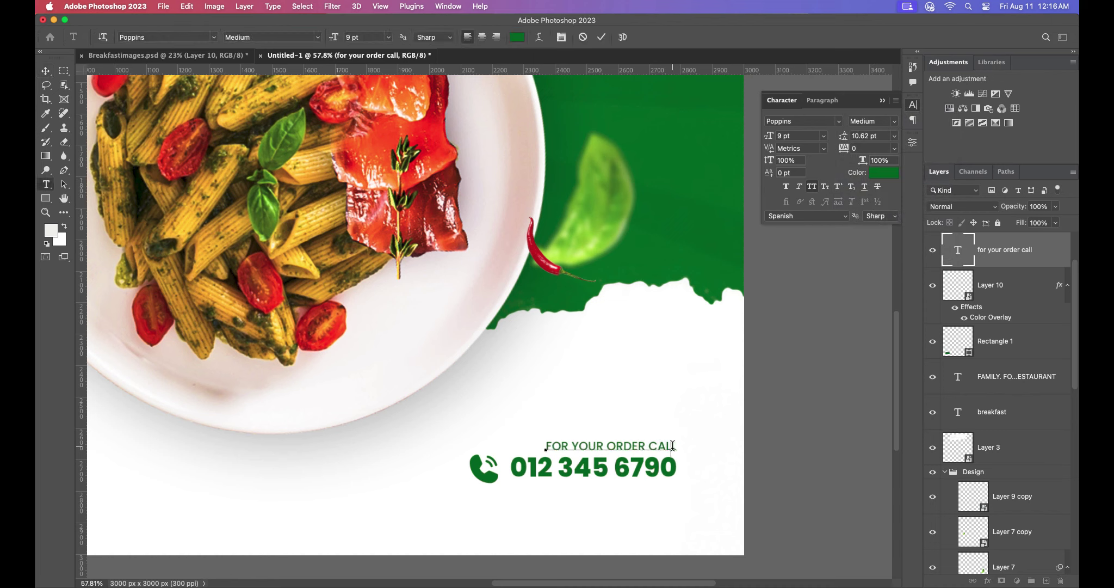
key(BackSpace)
key(BackSpace)
key(BackSpace)
key(BackSpace)
key(BackSpace)
key(BackSpace)
key(BackSpace)
key(BackSpace)
key(BackSpace)
text(de)
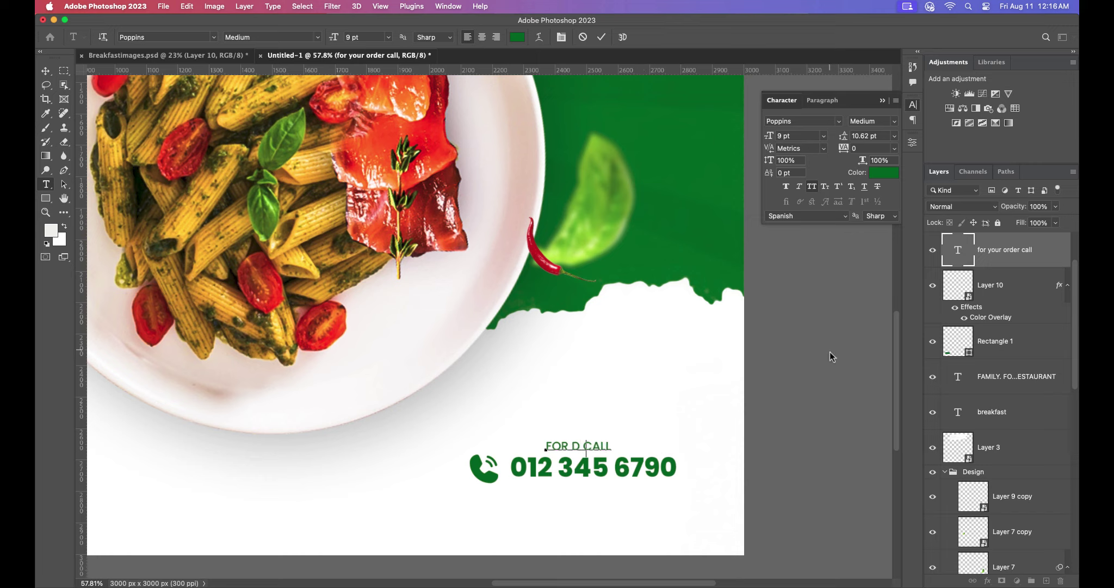
text(liver y)
click(601, 37)
key(v)
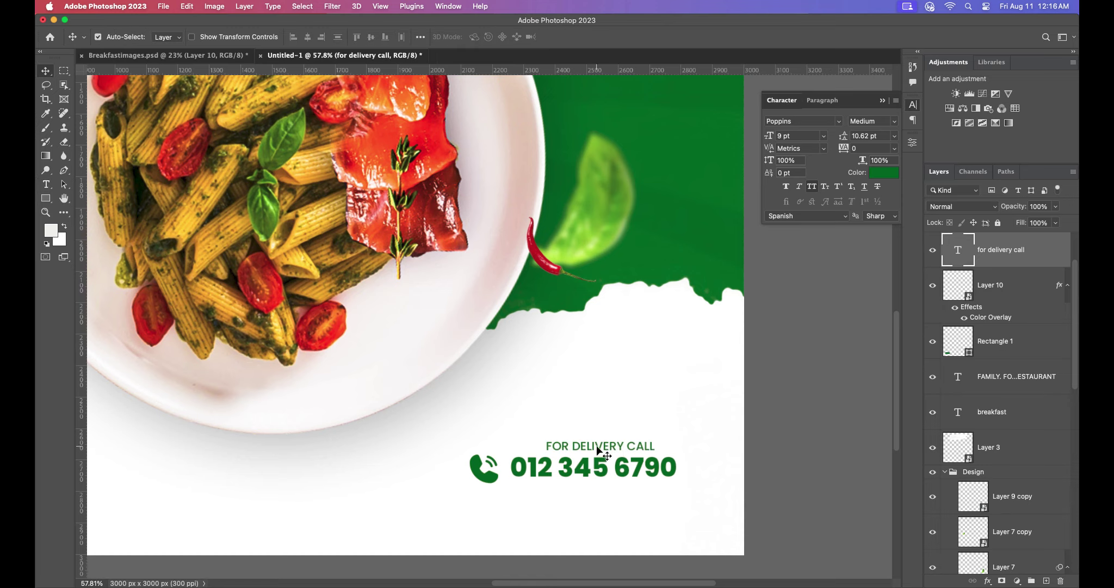
Step: Make the caption Poppins Bold and align it with the phone number's right edge
drag(597, 449, 616, 446)
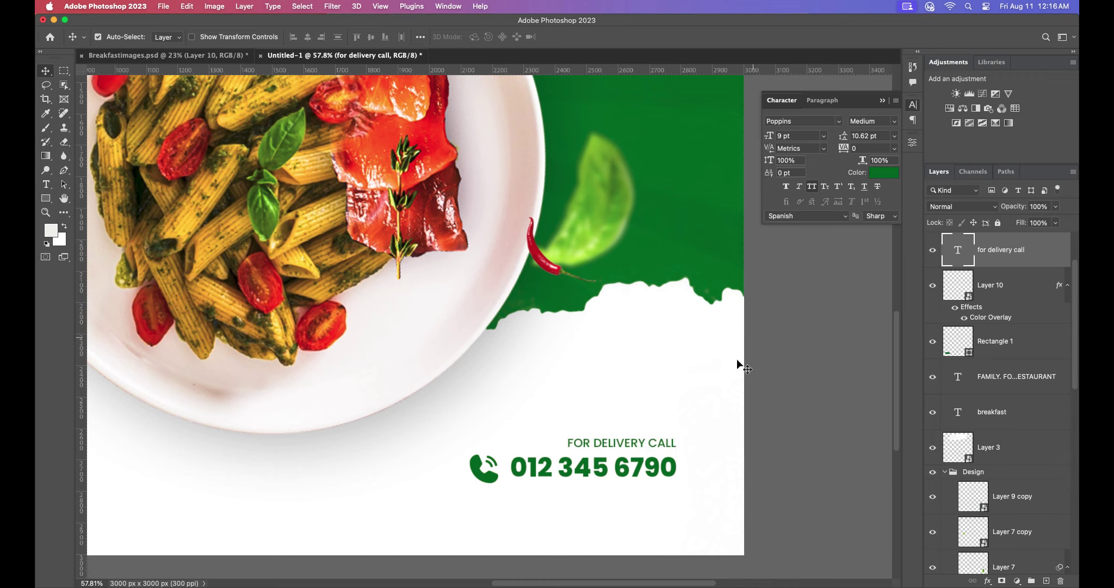
click(894, 121)
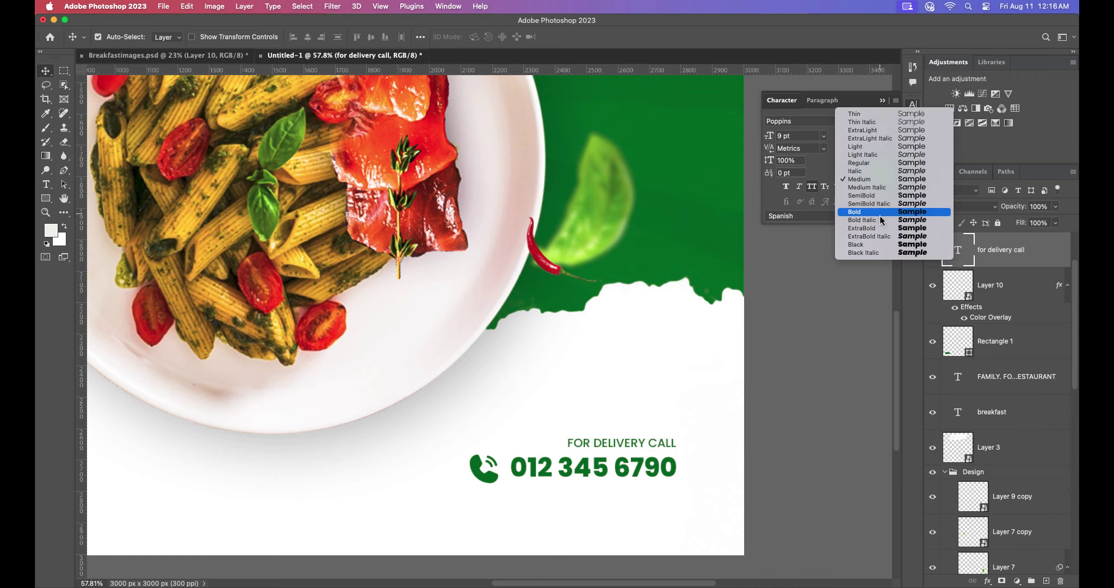
key(Escape)
key(Down)
key(Down)
scroll(679, 381, down, 5)
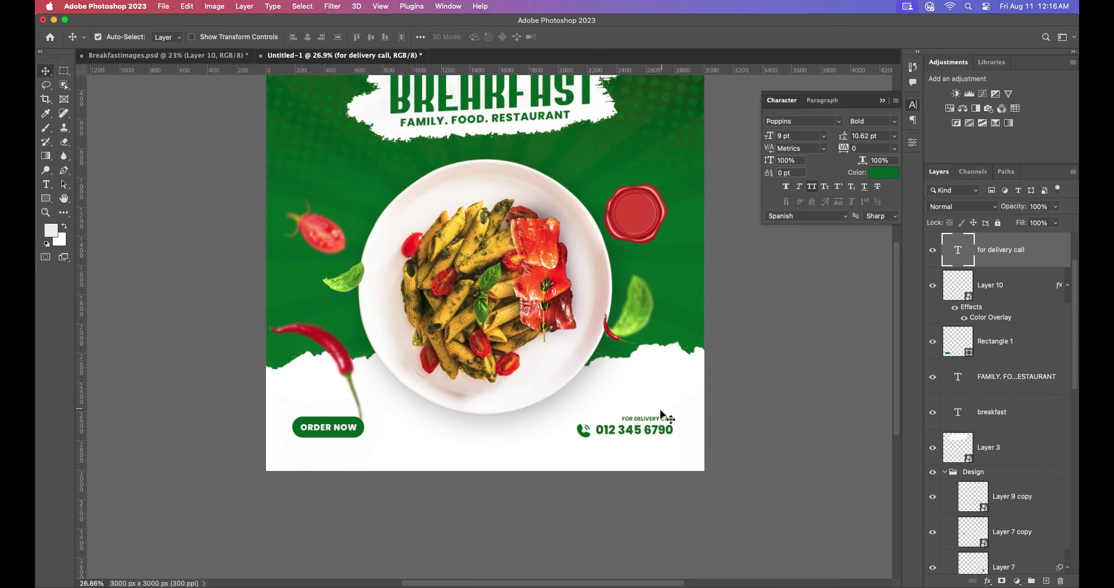
scroll(661, 414, up, 5)
drag(654, 427, 651, 428)
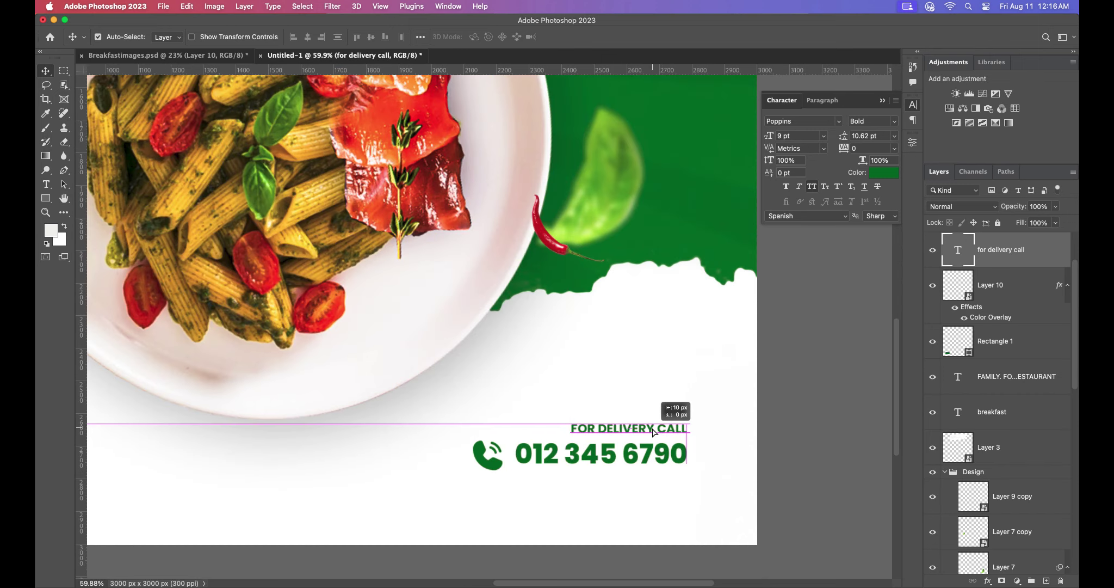
scroll(659, 389, down, 5)
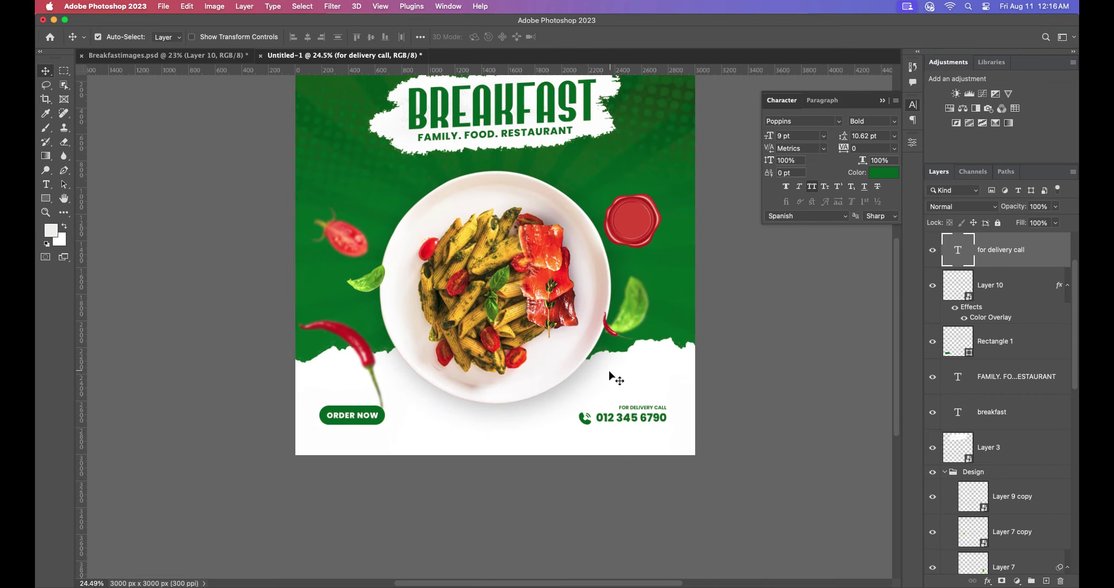
drag(543, 311, 571, 336)
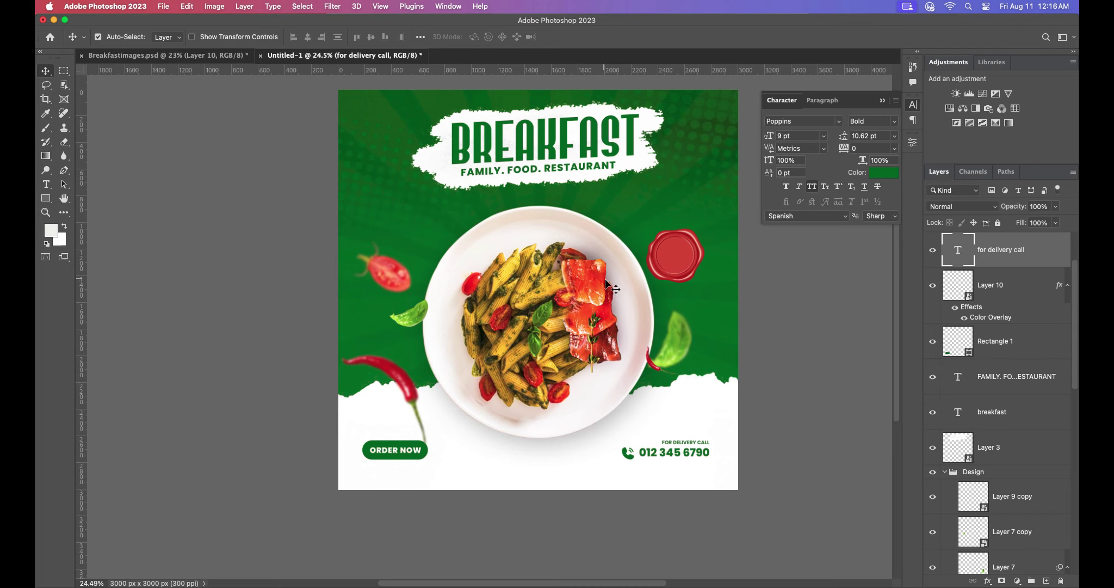
scroll(645, 278, up, 1)
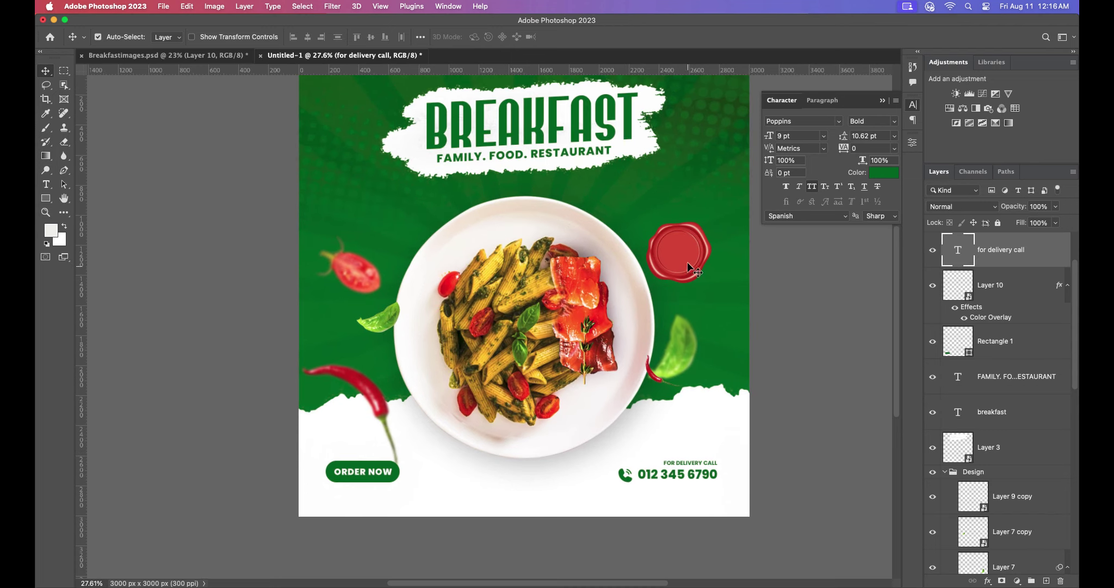
Step: Add a '50% SAVE' text layer and move it onto the red wax seal
click(666, 249)
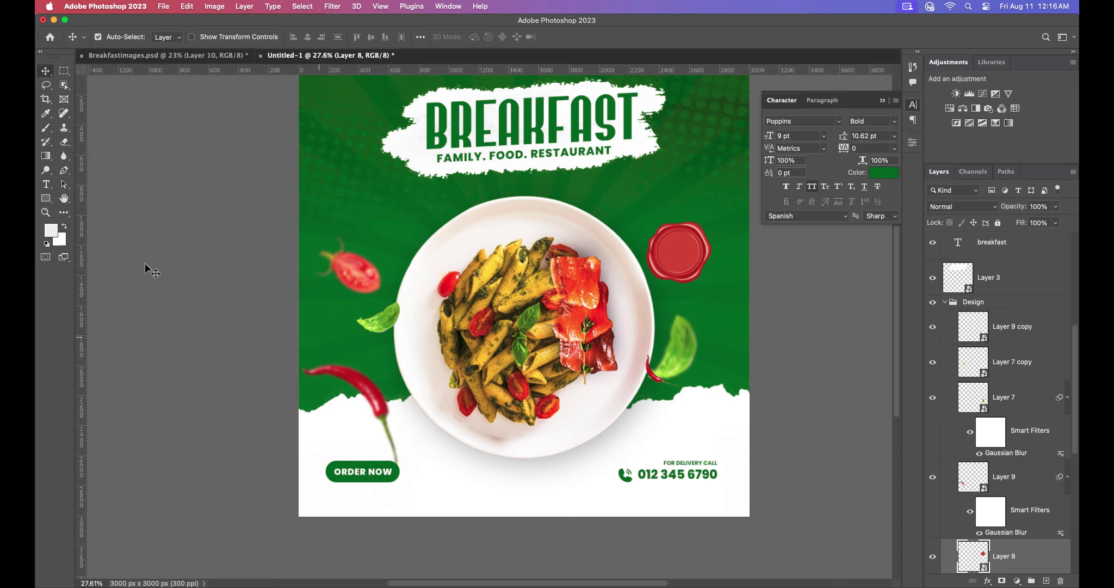
click(46, 184)
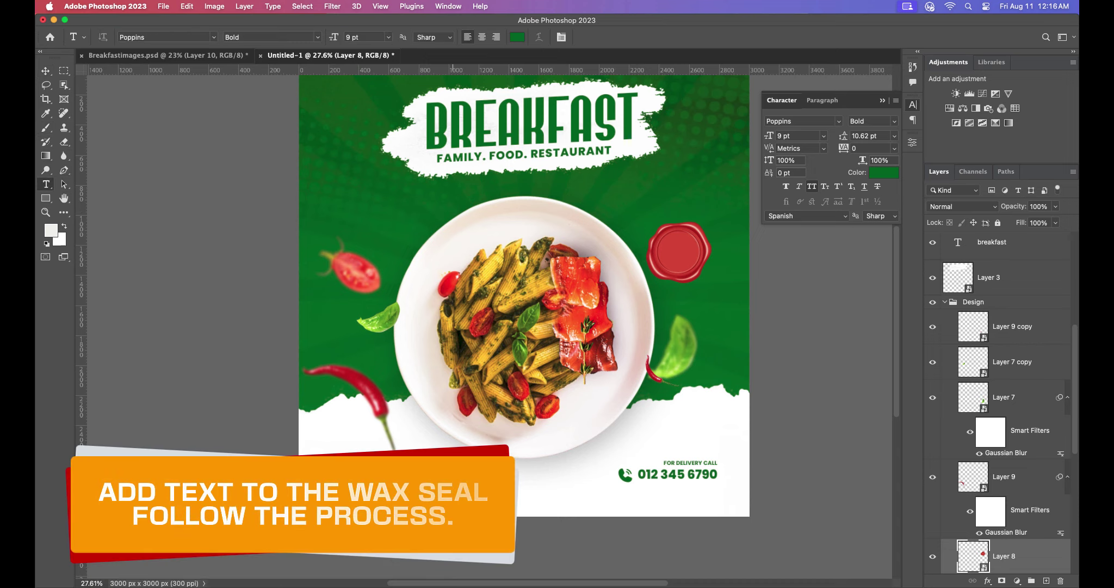
click(678, 252)
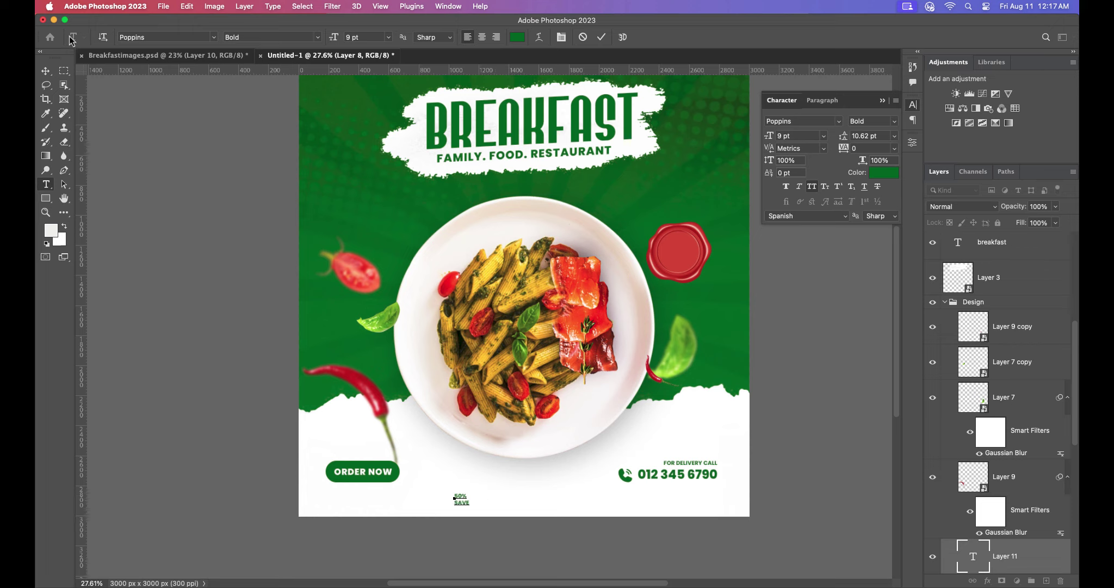
click(46, 71)
mouse_move(461, 499)
mouse_down()
mouse_move(654, 354)
mouse_move(691, 259)
mouse_up()
scroll(691, 259, up, 5)
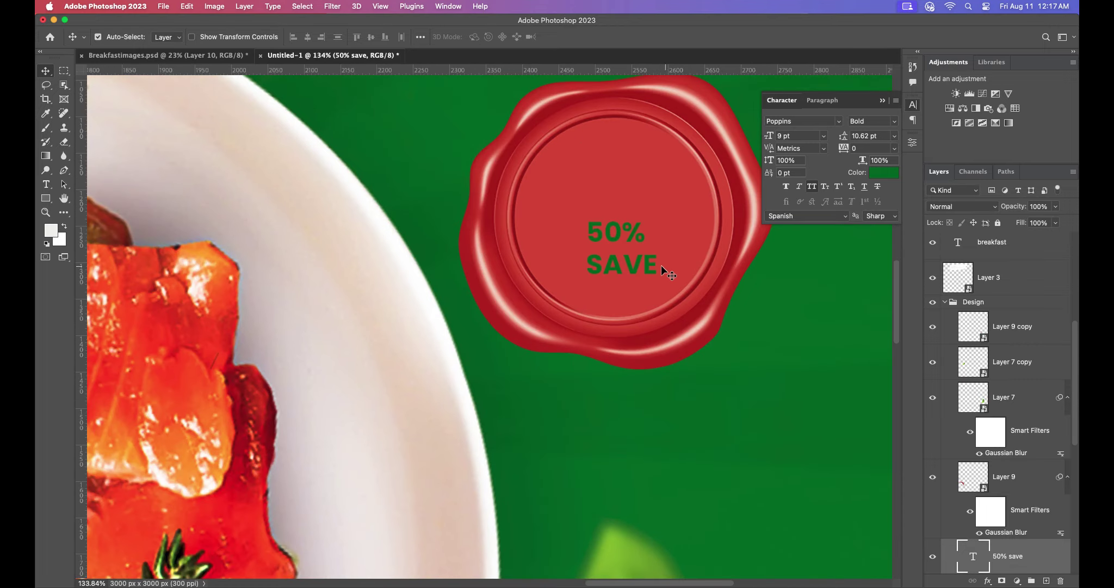
Step: Set the 50% SAVE text colour to white
click(884, 172)
click(605, 254)
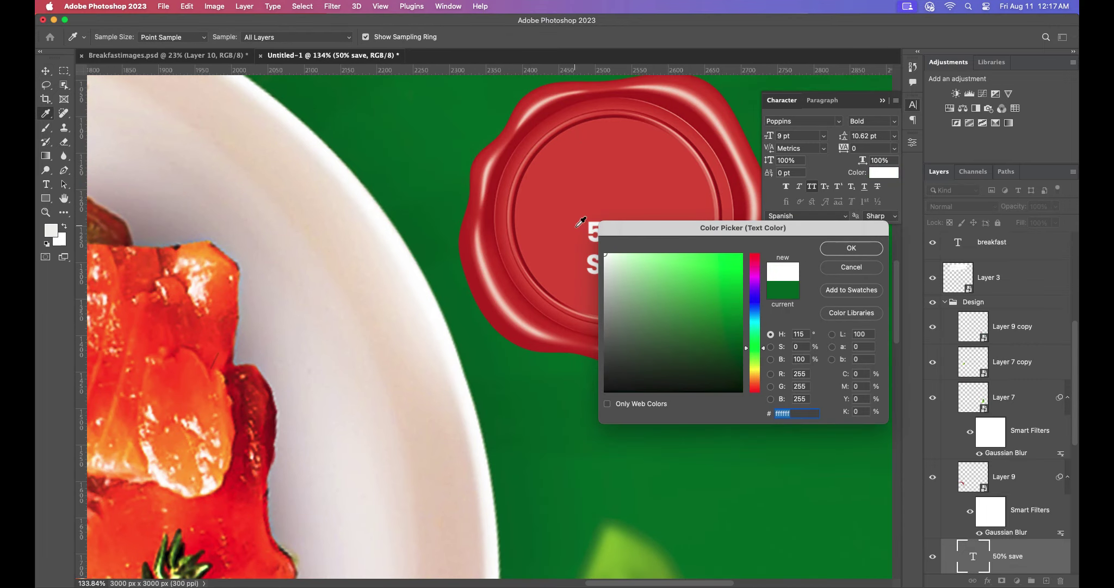
click(427, 296)
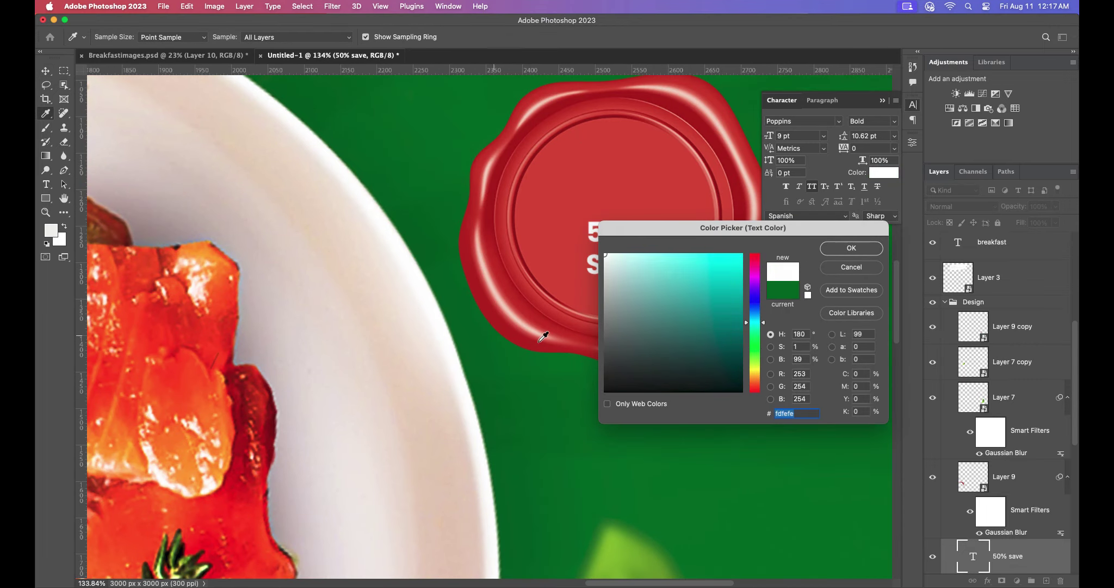
click(849, 251)
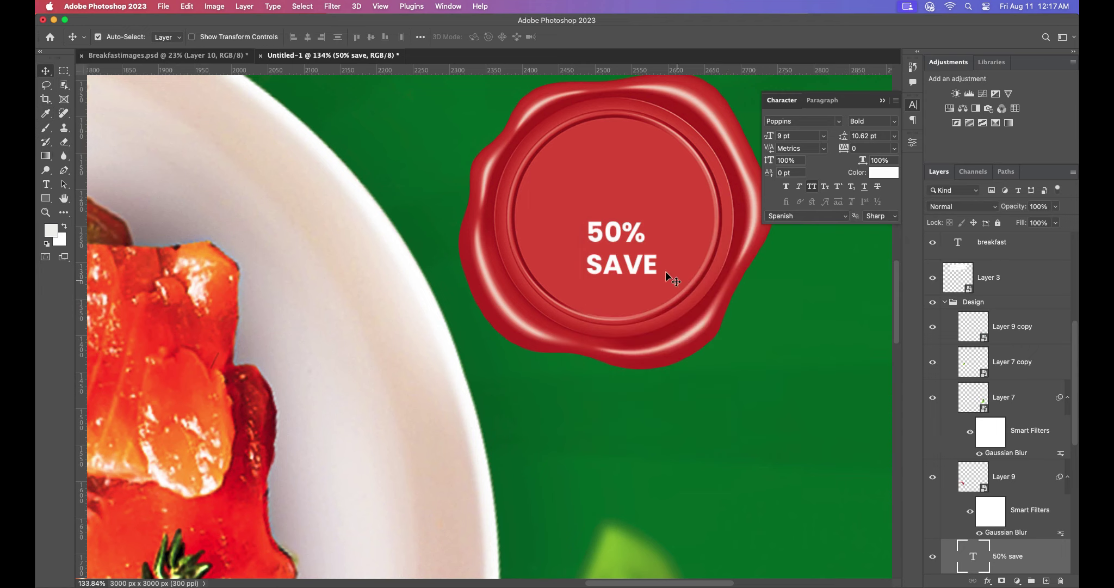
scroll(614, 250, up, 5)
Step: Set the 50% line to 24 pt and shift the label up-left on the seal
click(654, 218)
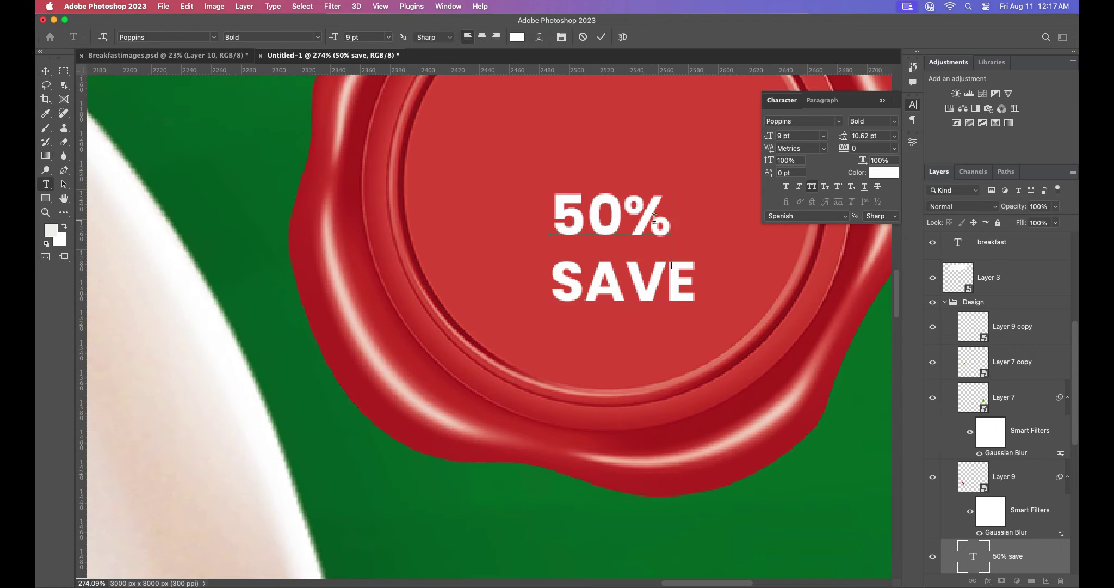
double_click(637, 216)
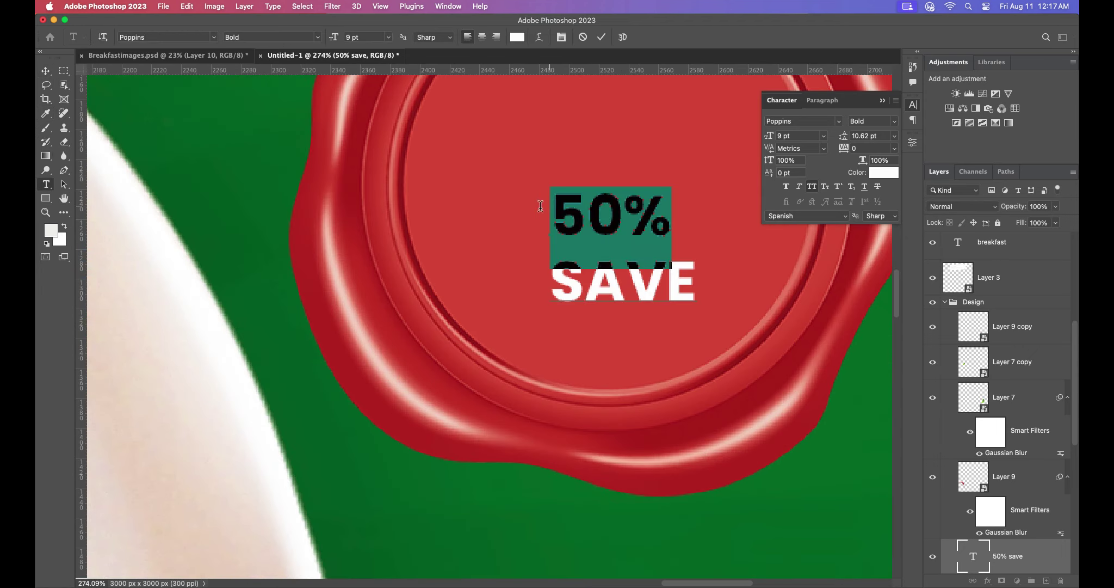
click(824, 137)
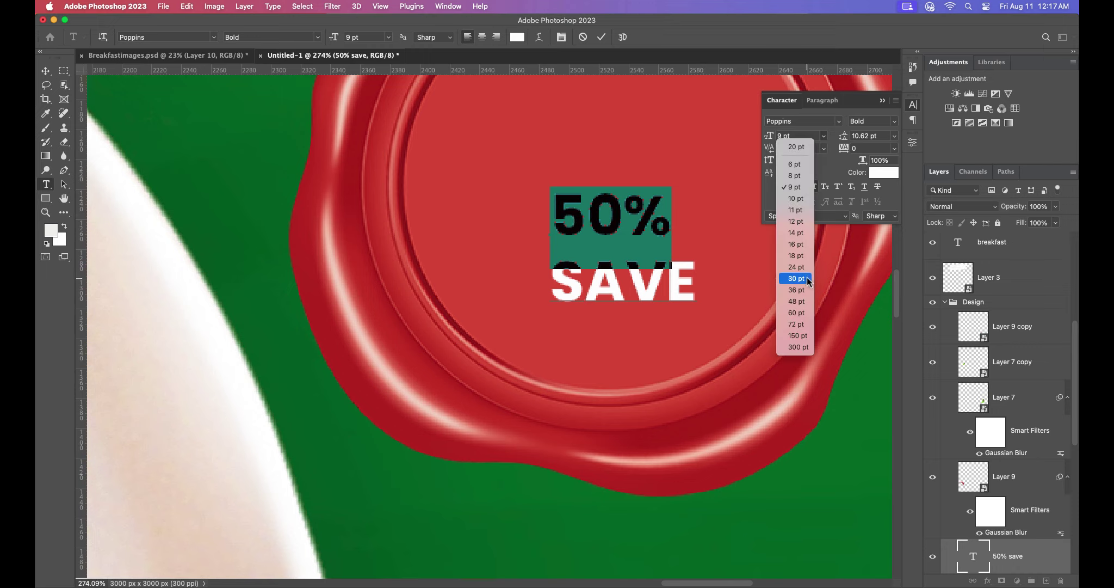
click(808, 266)
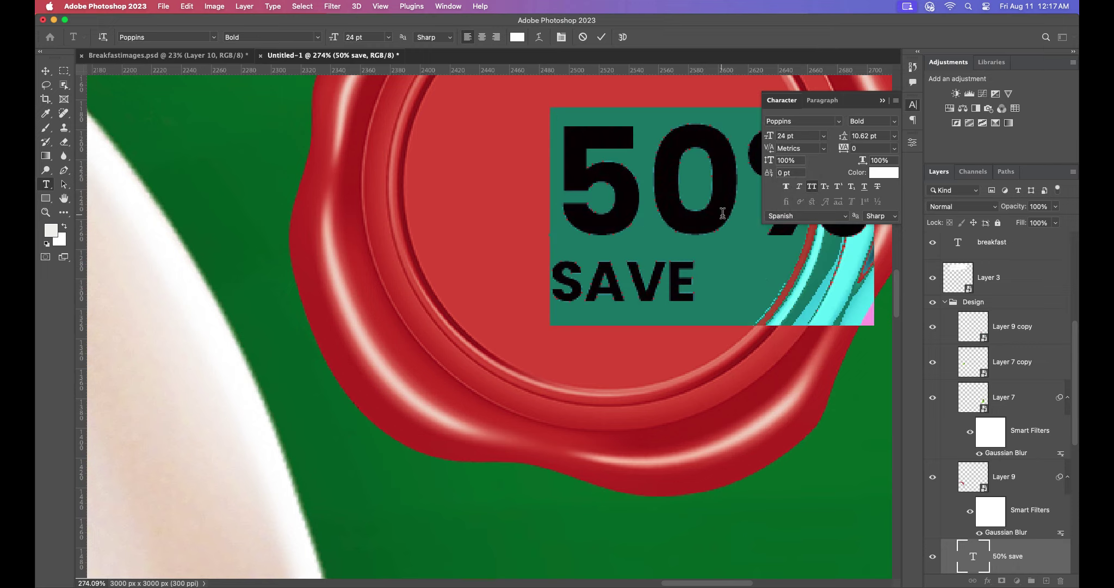
scroll(726, 220, down, 4)
scroll(725, 220, down, 3)
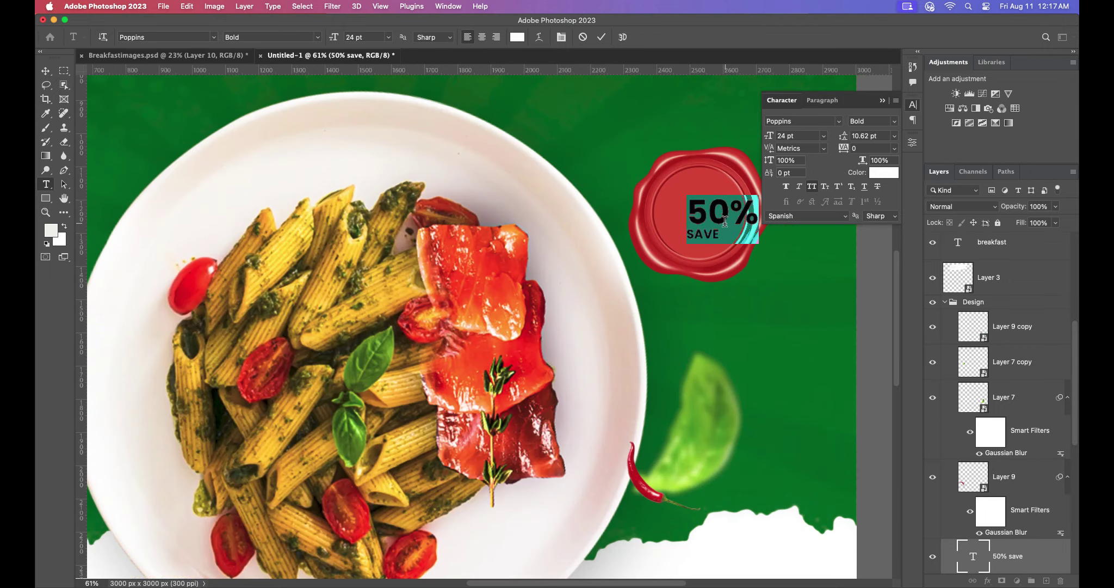
click(601, 37)
key(v)
drag(714, 199, 693, 188)
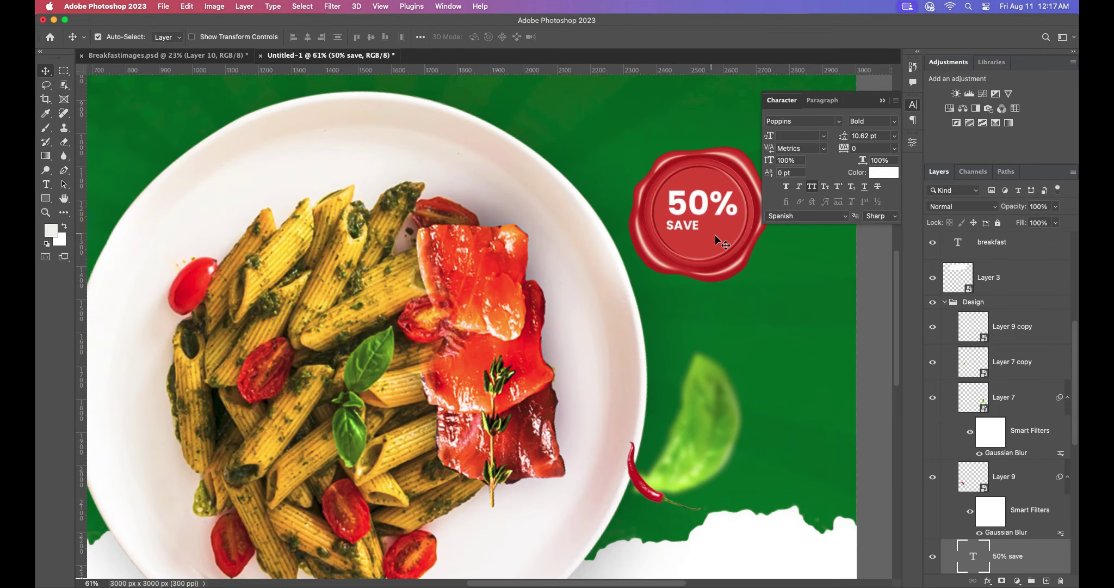
scroll(685, 221, up, 1)
scroll(685, 221, up, 4)
Step: Set SAVE to 19 pt and the line leading to 15 pt
double_click(703, 227)
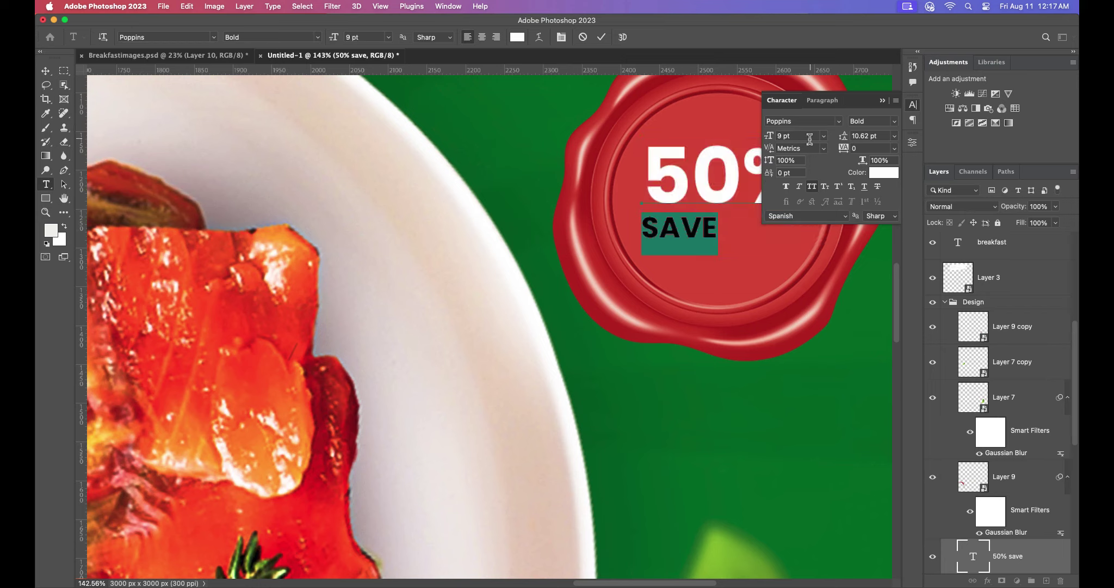
key(Up)
key(Up)
key(Up)
key(Up)
key(Up)
key(Up)
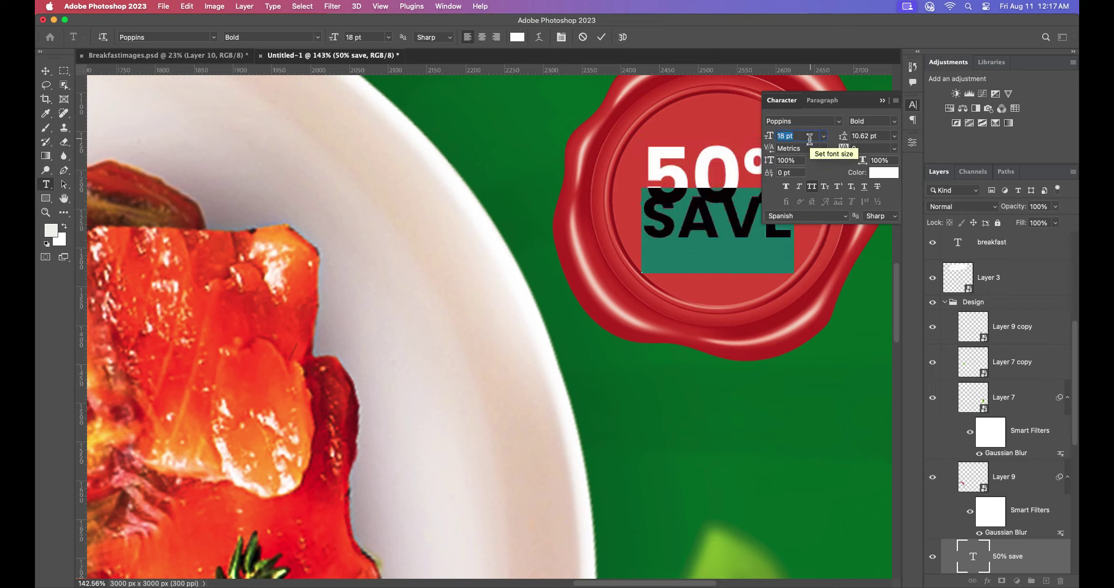
key(Up)
key(Up)
key(Up)
key(Down)
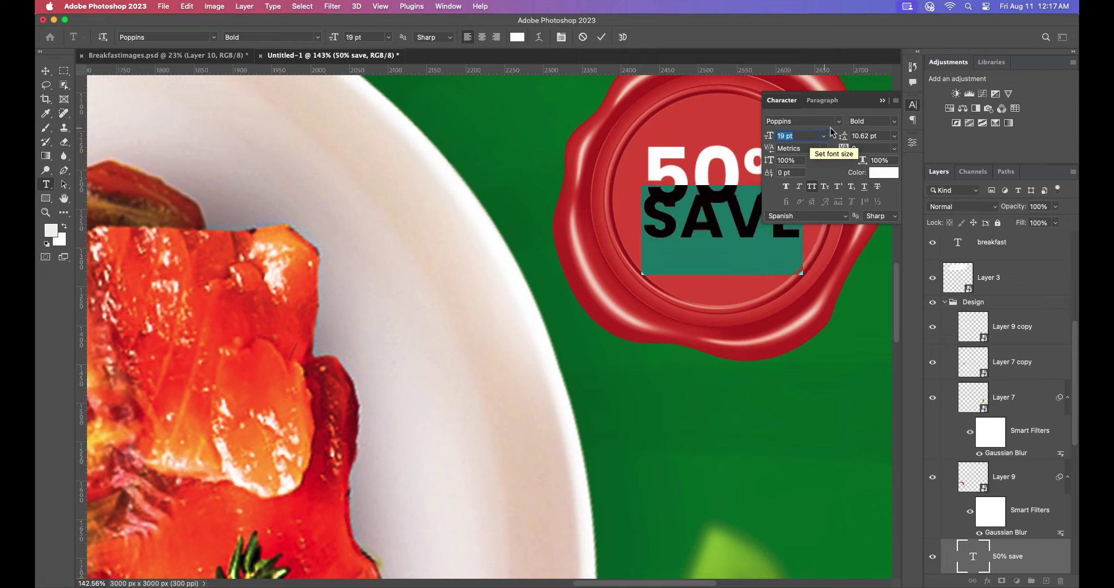
click(881, 102)
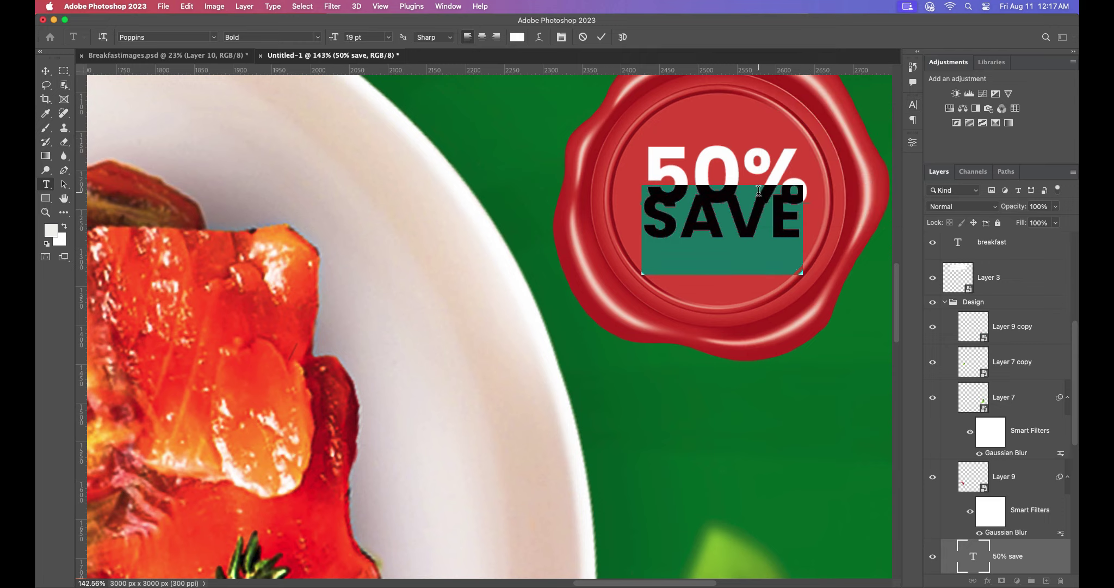
click(601, 36)
key(v)
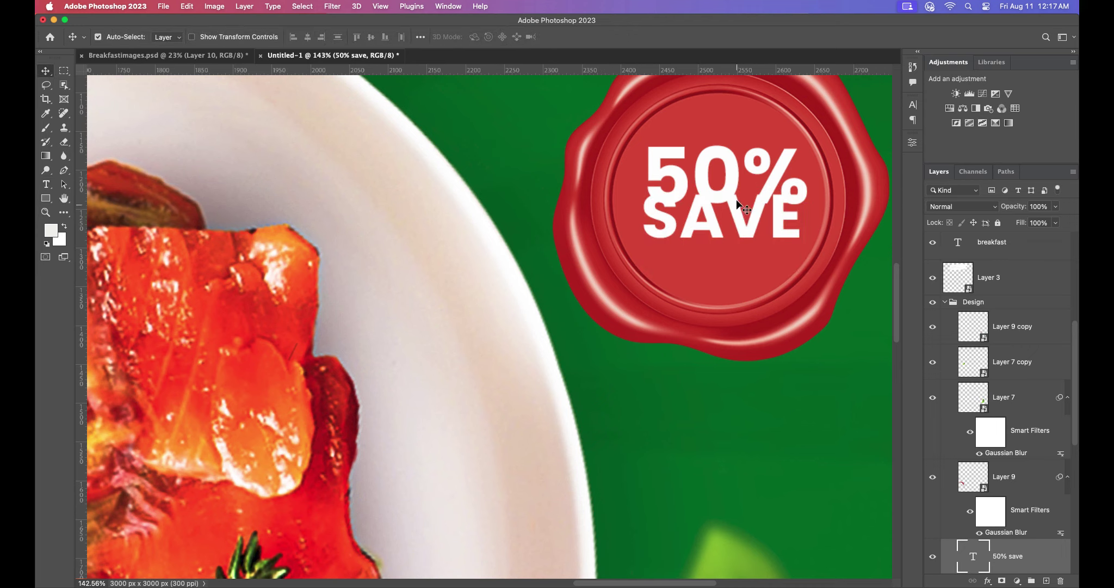
click(913, 105)
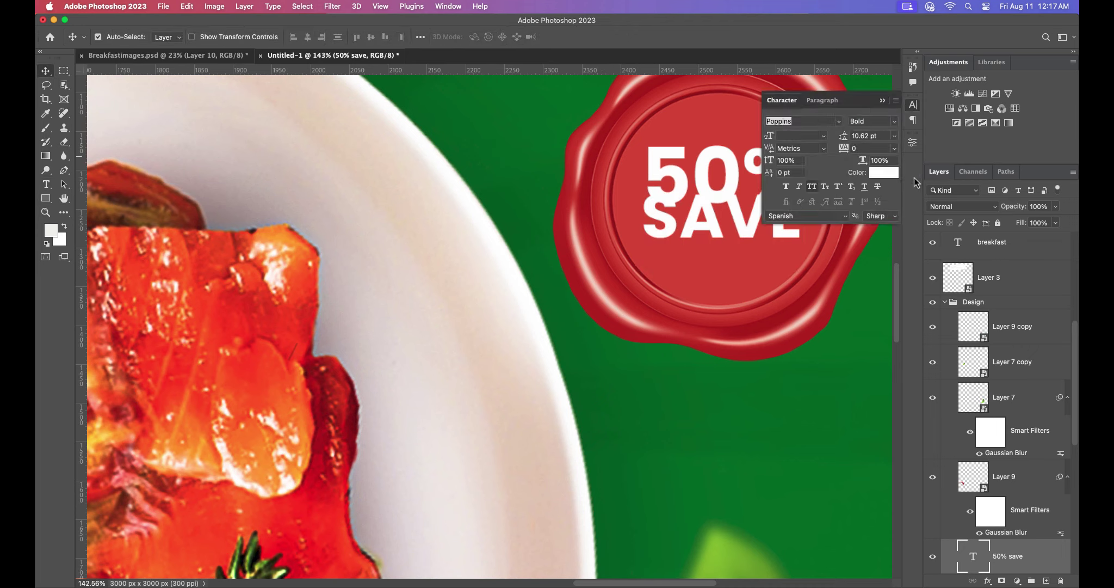
click(876, 137)
key(Up)
key(Up)
key(Up)
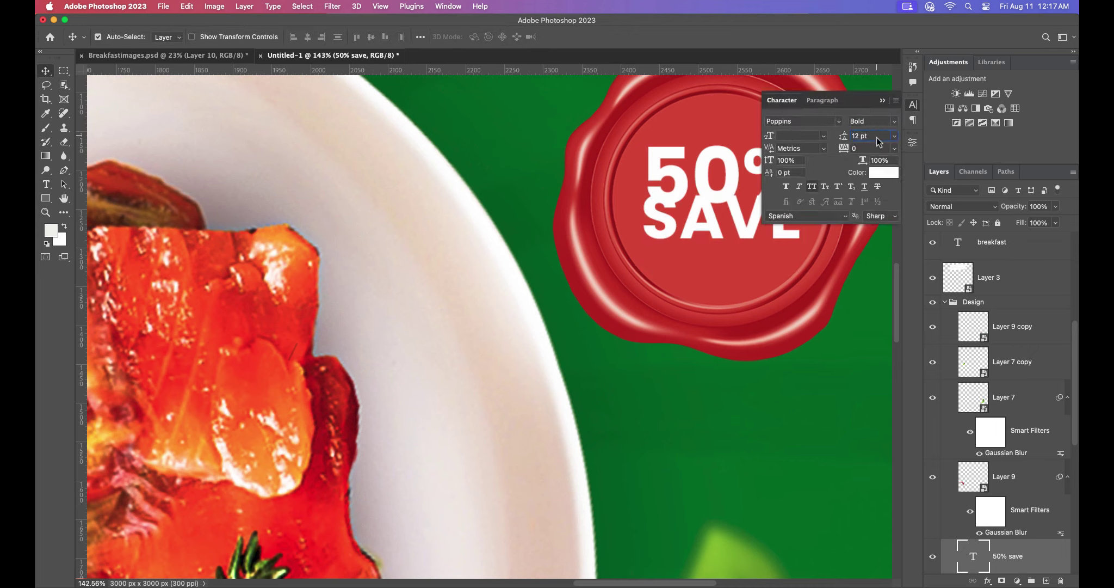
key(Up)
key(Up)
key(Up)
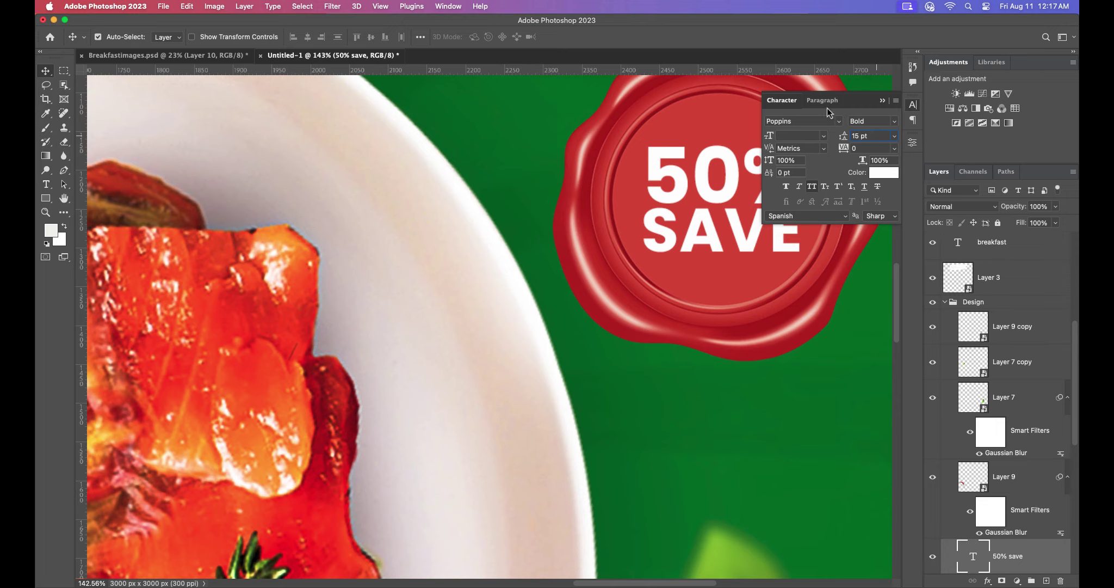
Step: Centre the 50% SAVE label on the seal and apply Faux Italic
click(823, 101)
drag(644, 209, 726, 223)
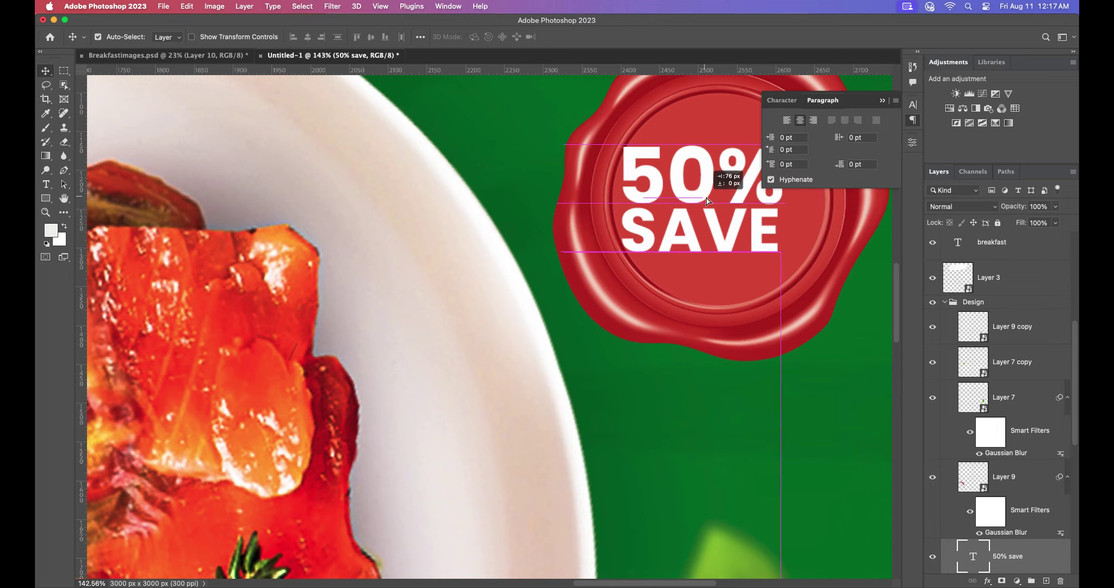
scroll(739, 231, down, 5)
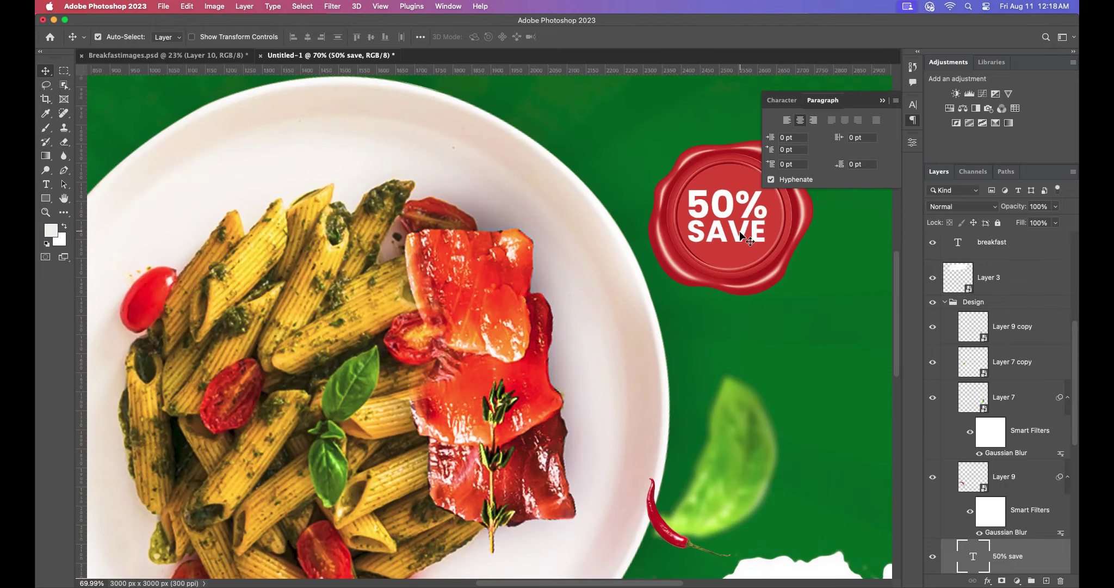
scroll(739, 231, down, 3)
scroll(739, 231, down, 2)
scroll(735, 234, up, 2)
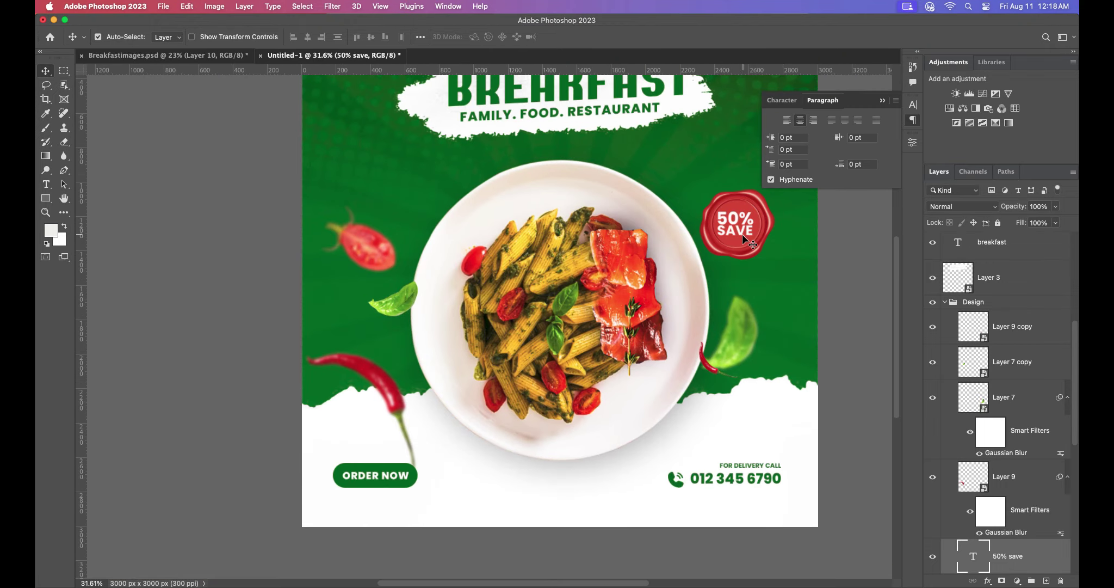
scroll(742, 234, up, 2)
scroll(741, 231, up, 3)
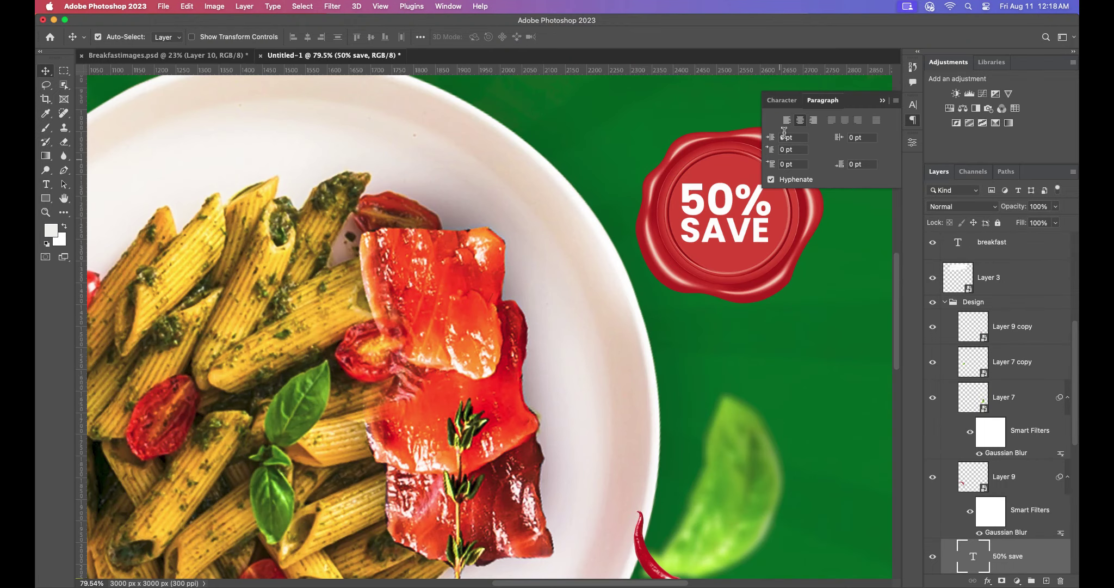
click(782, 100)
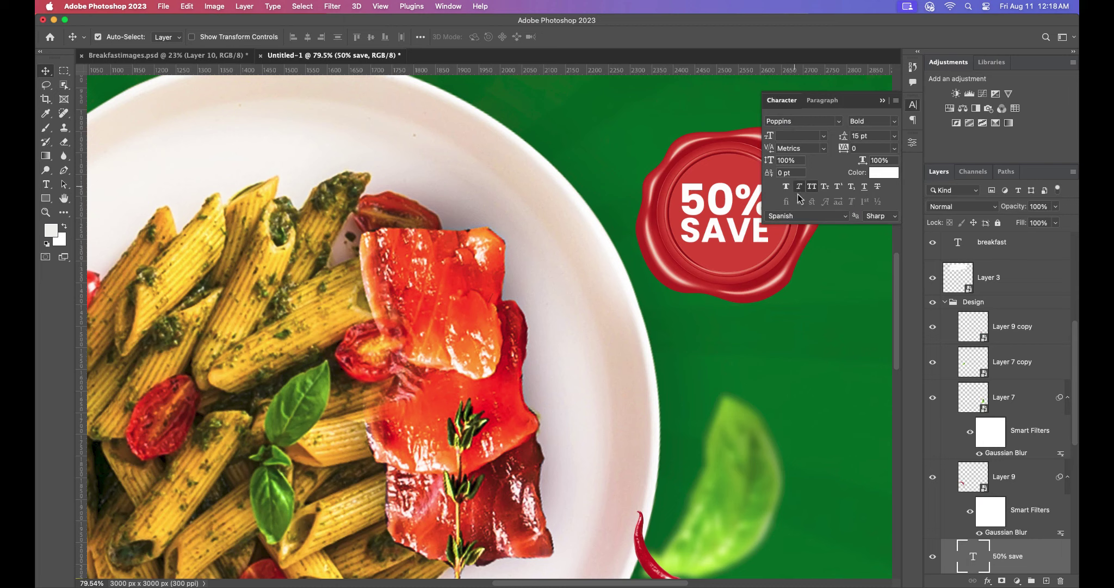
click(799, 187)
click(883, 101)
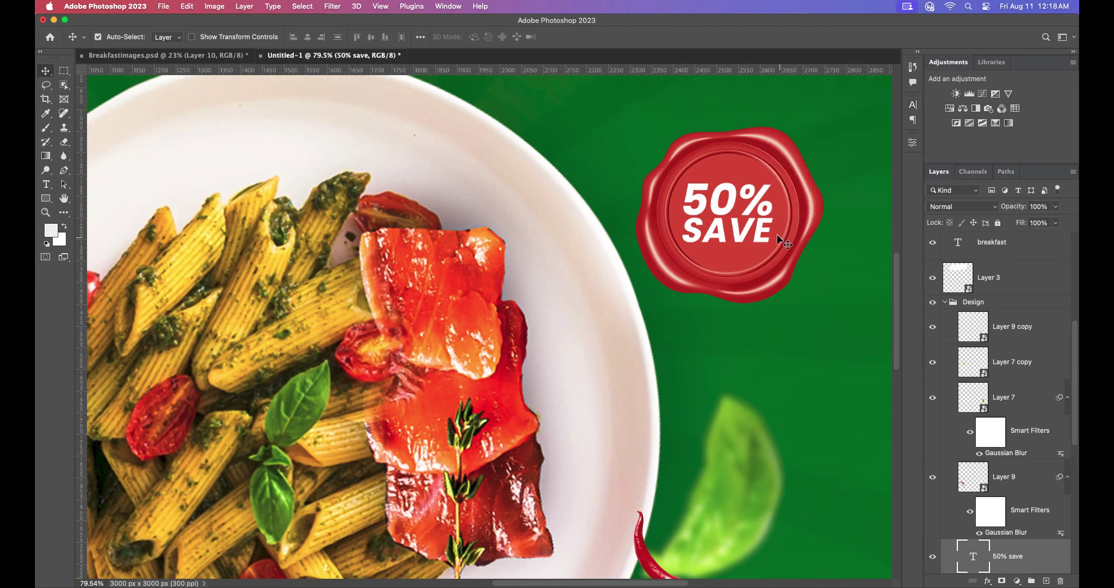
Step: Rotate the 50% SAVE label about -7.3° and nudge it into place on the seal
key(ctrl+t)
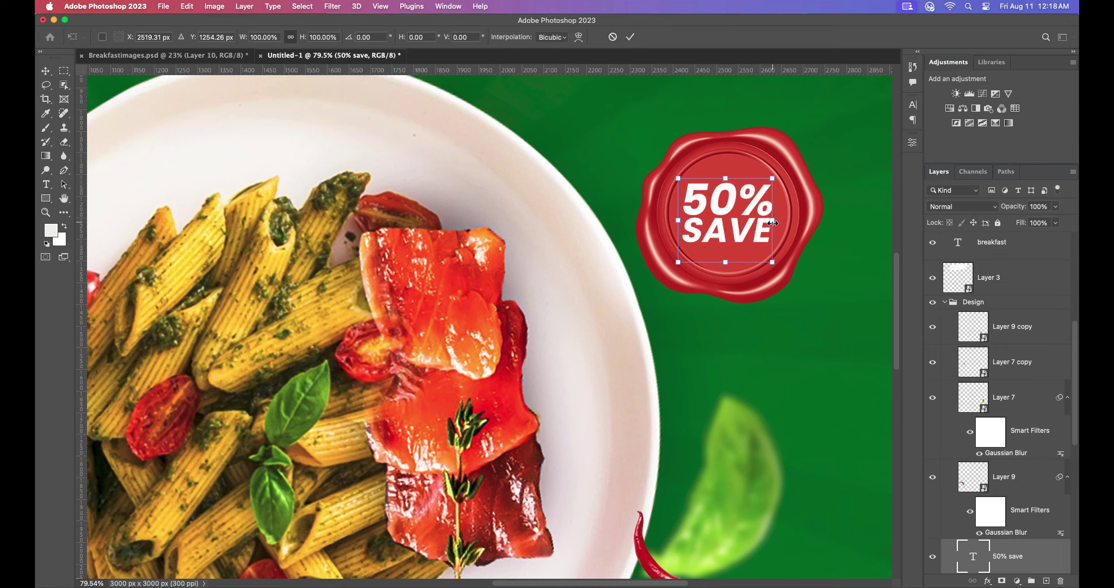
drag(775, 222, 776, 212)
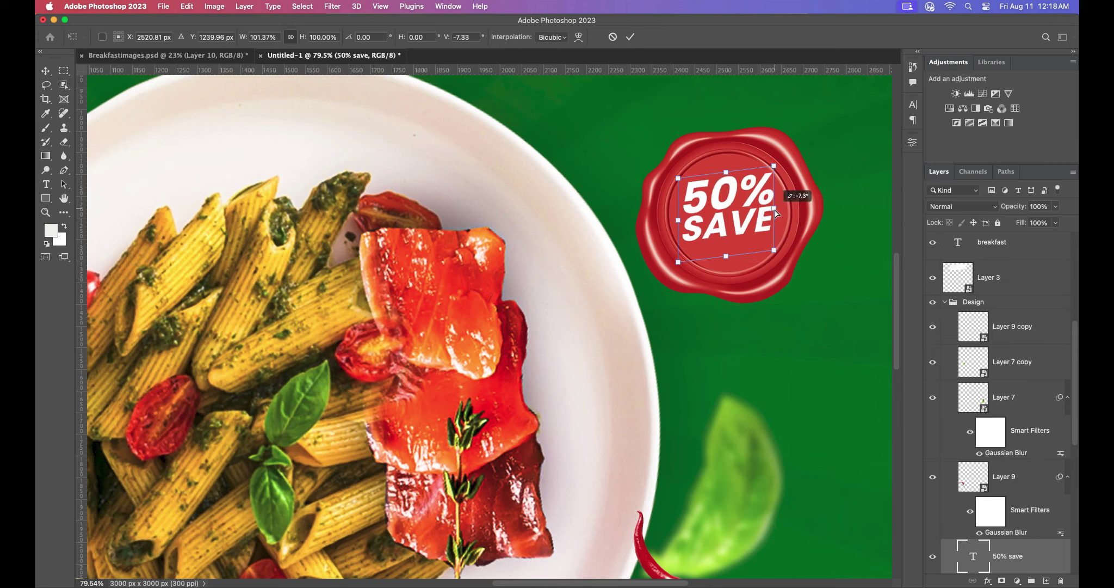
click(630, 37)
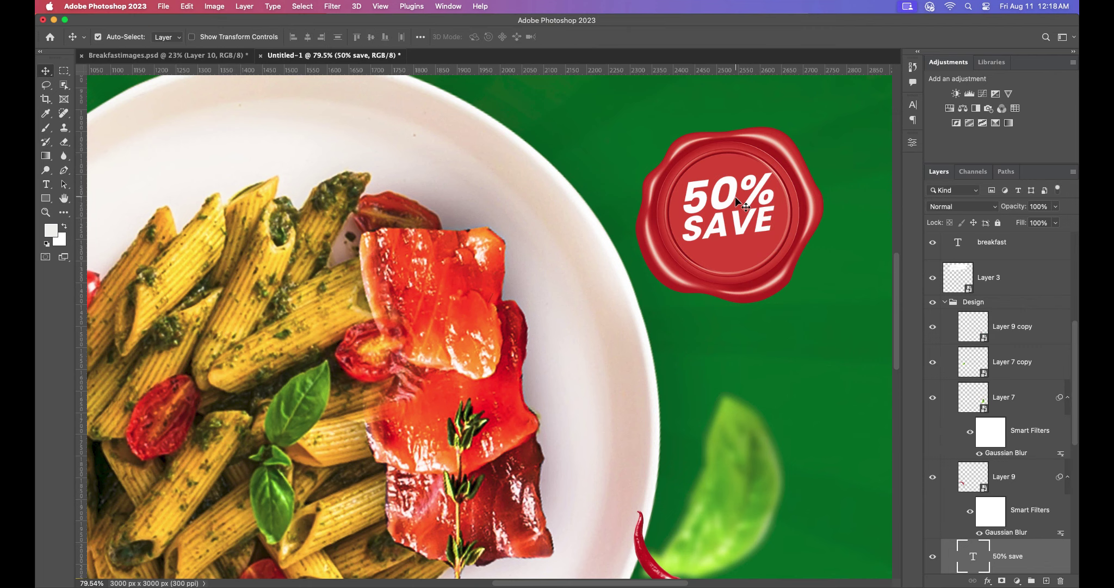
drag(736, 198, 738, 199)
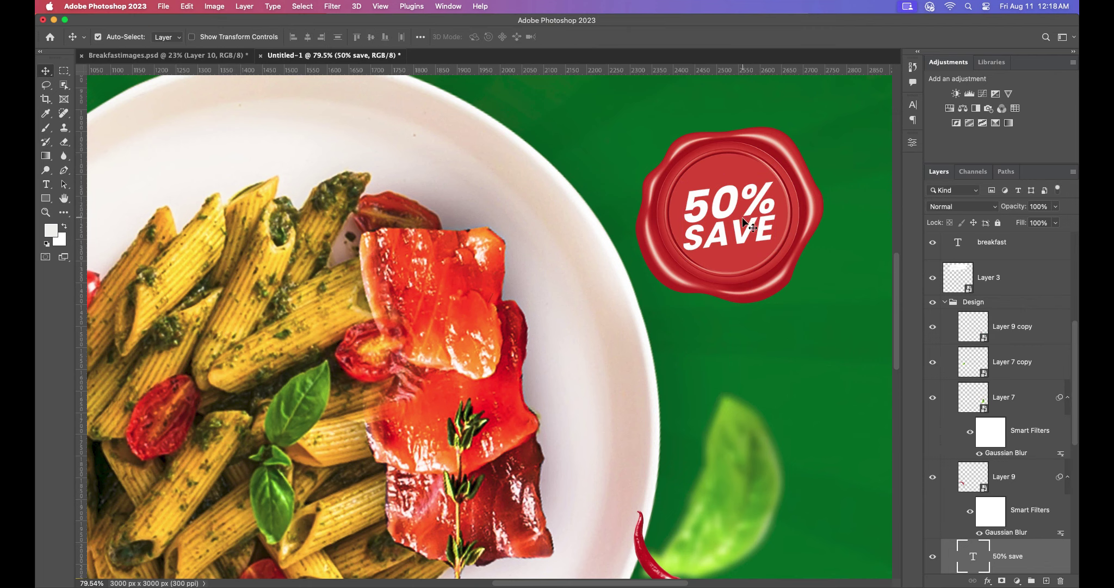
scroll(742, 217, down, 3)
scroll(749, 215, down, 1)
scroll(748, 218, down, 1)
scroll(747, 225, down, 1)
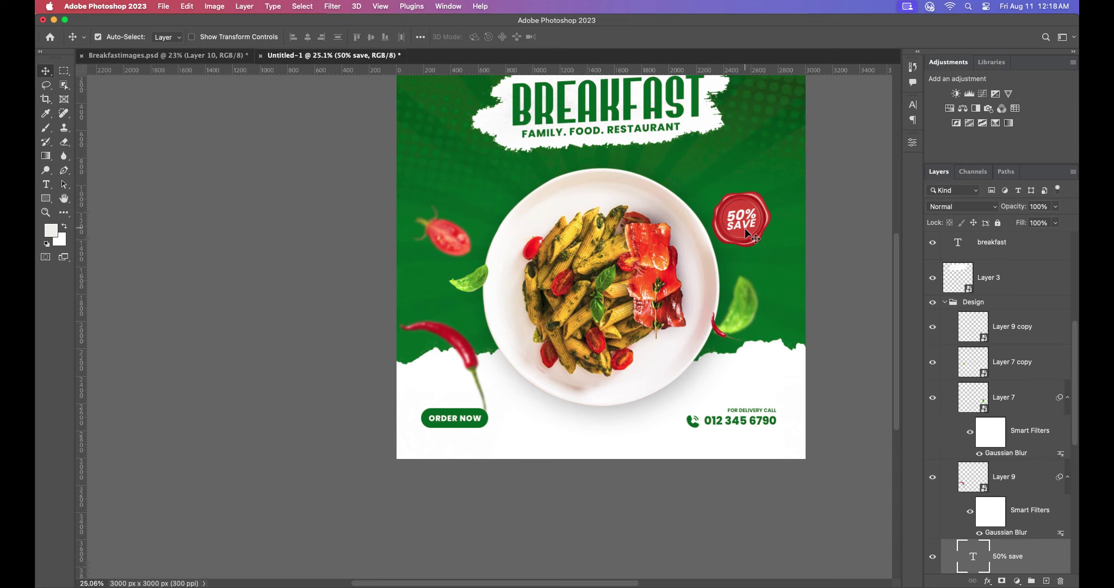
scroll(745, 240, right, 3)
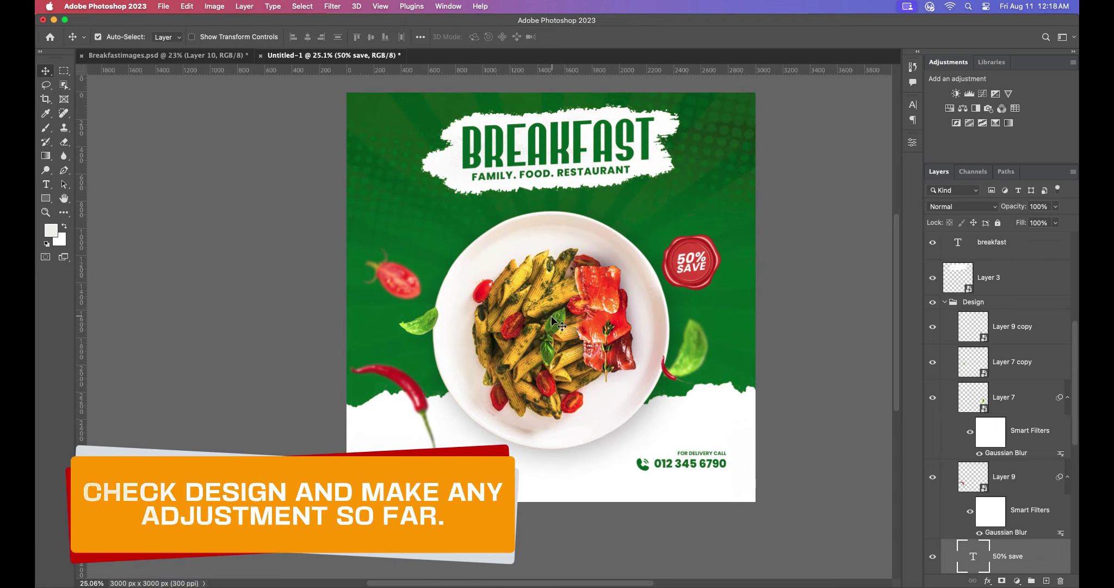
scroll(555, 315, up, 1)
Step: Apply a Gaussian Blur of about 3.4 px radius to Layer 7 copy
click(409, 325)
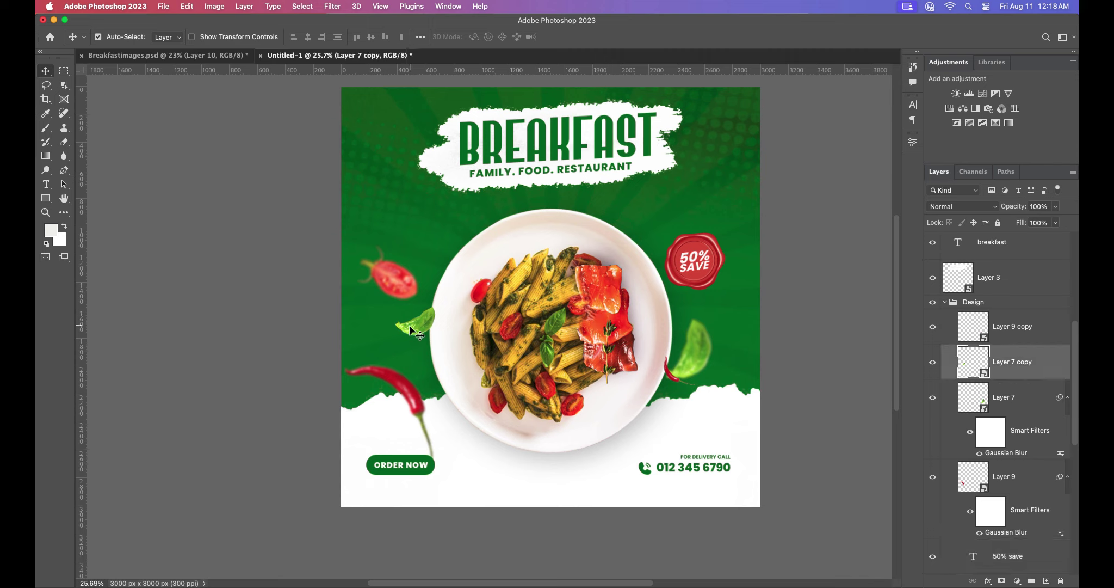
click(330, 10)
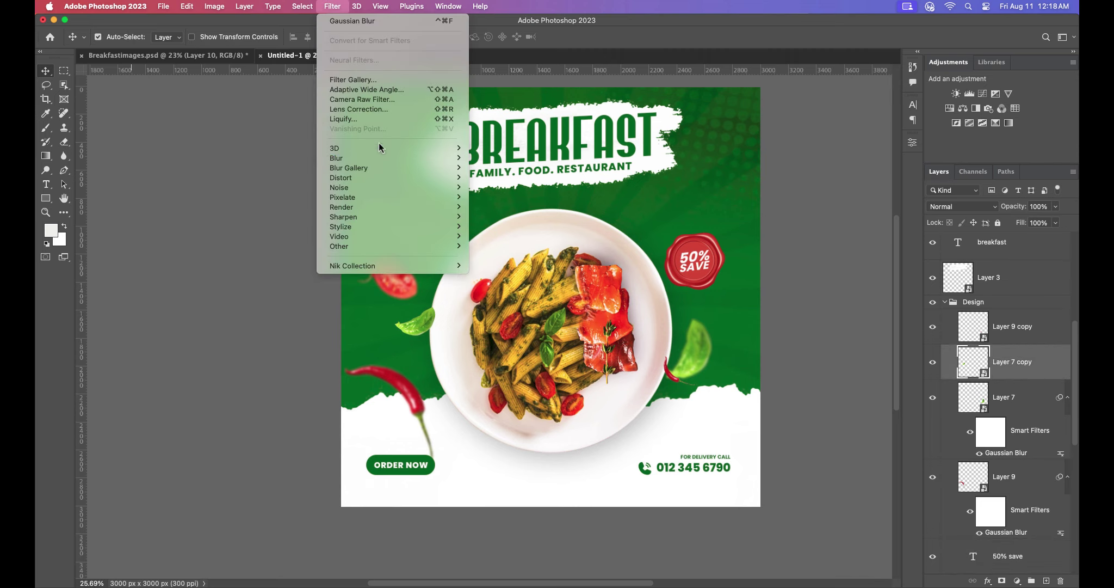
click(506, 197)
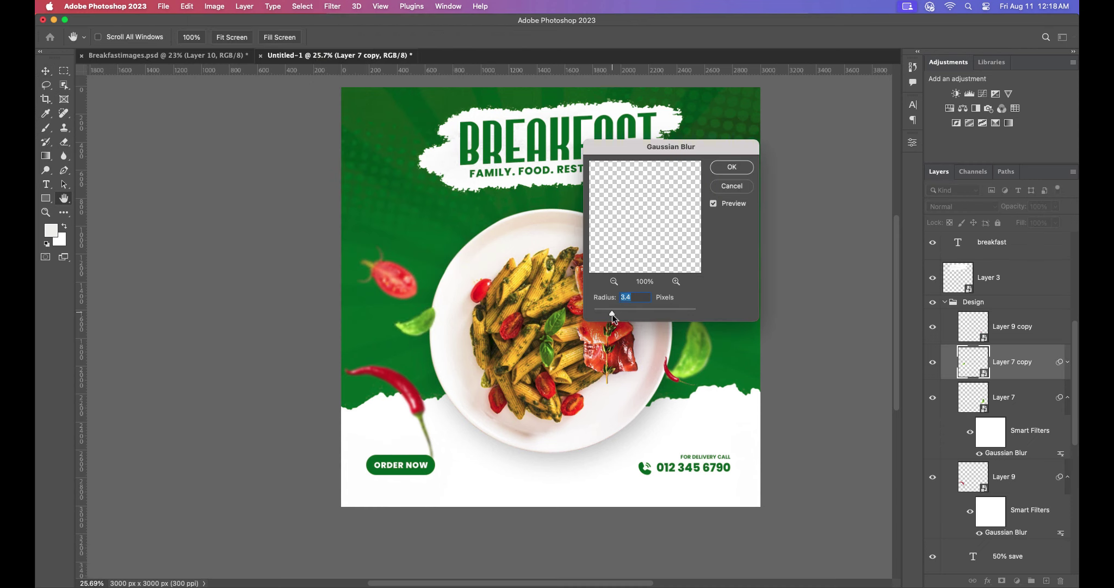
click(732, 167)
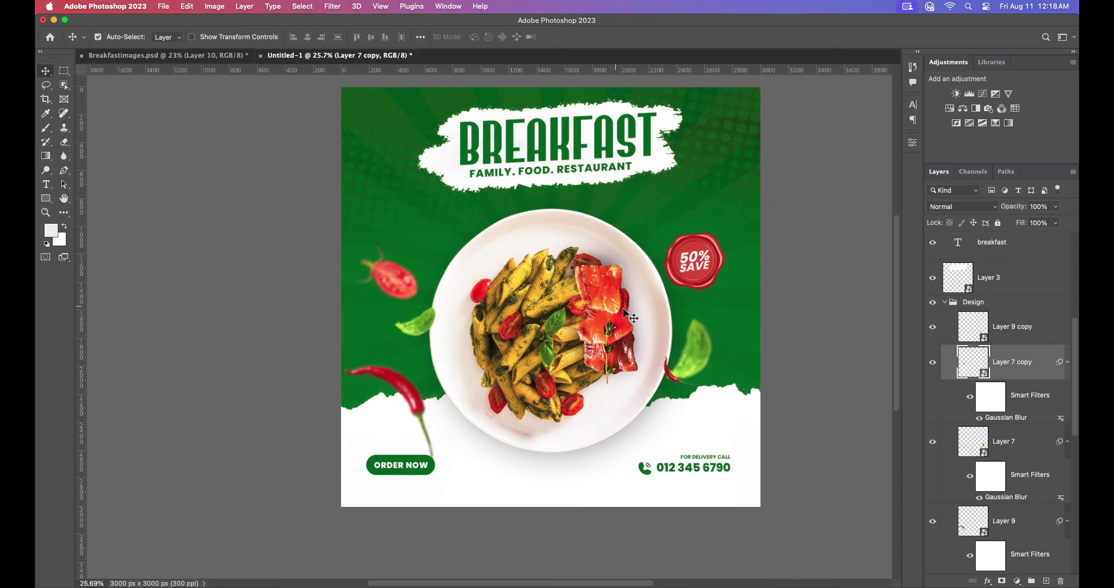
scroll(666, 332, up, 2)
scroll(645, 351, up, 2)
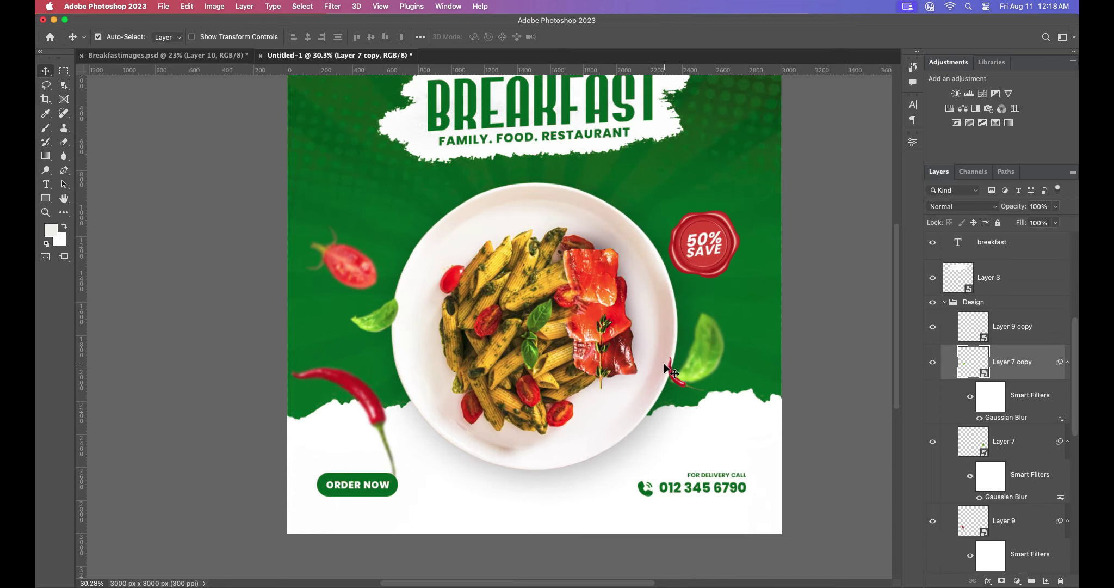
scroll(647, 359, up, 2)
scroll(656, 364, down, 2)
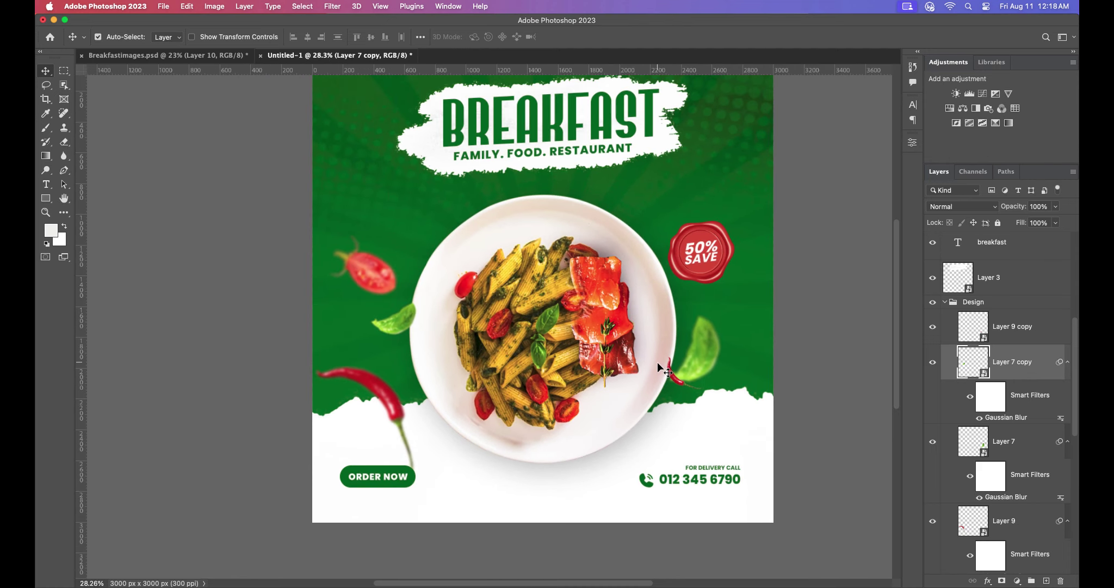
scroll(662, 348, down, 2)
scroll(657, 352, down, 2)
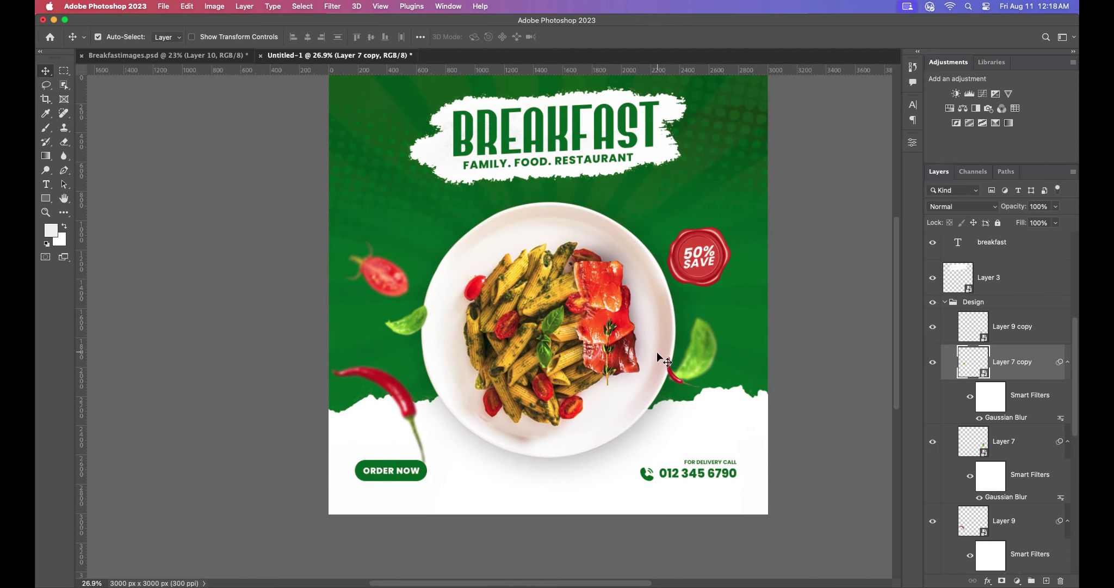
scroll(713, 402, down, 2)
scroll(691, 543, up, 1)
scroll(689, 511, down, 5)
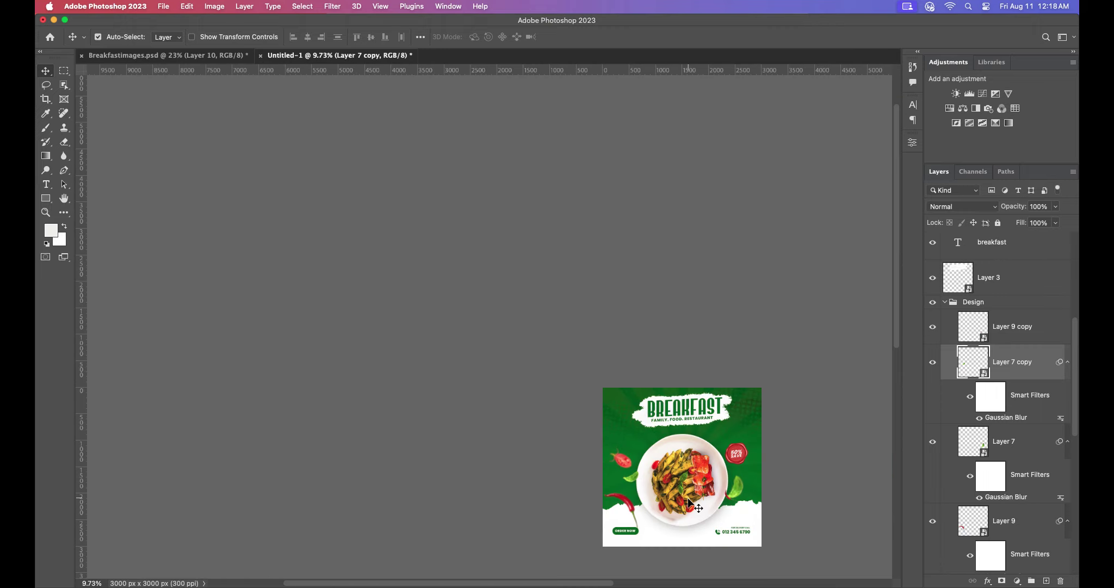
scroll(599, 392, up, 2)
scroll(536, 313, up, 3)
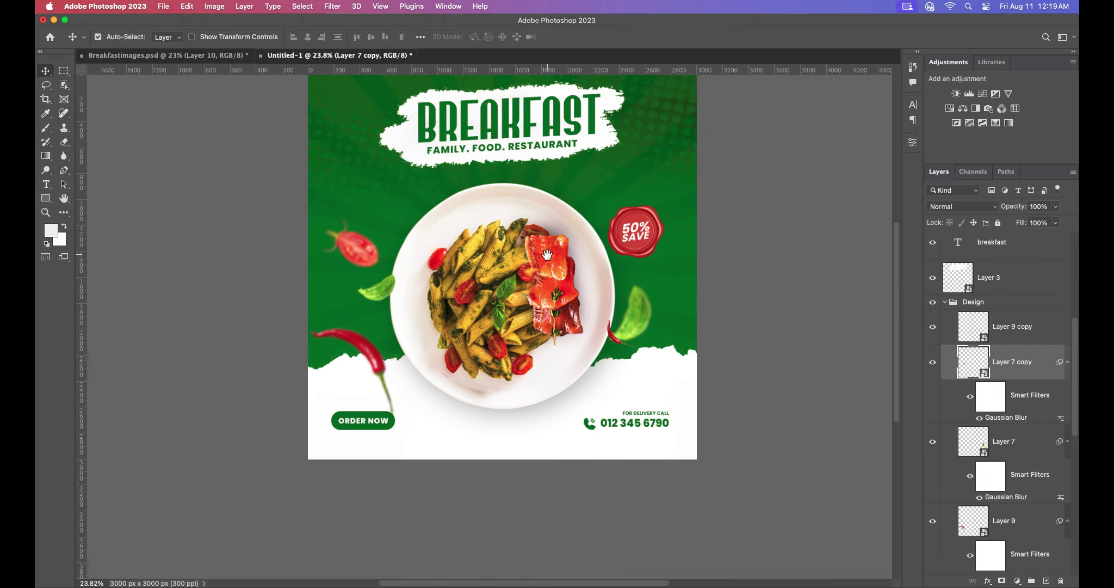
scroll(571, 283, up, 3)
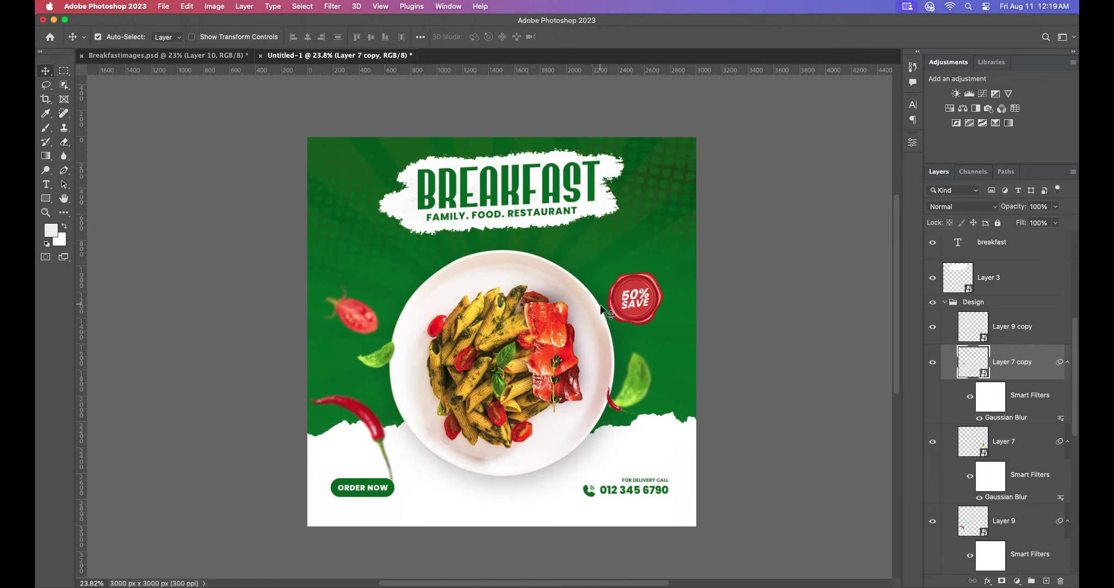
click(945, 301)
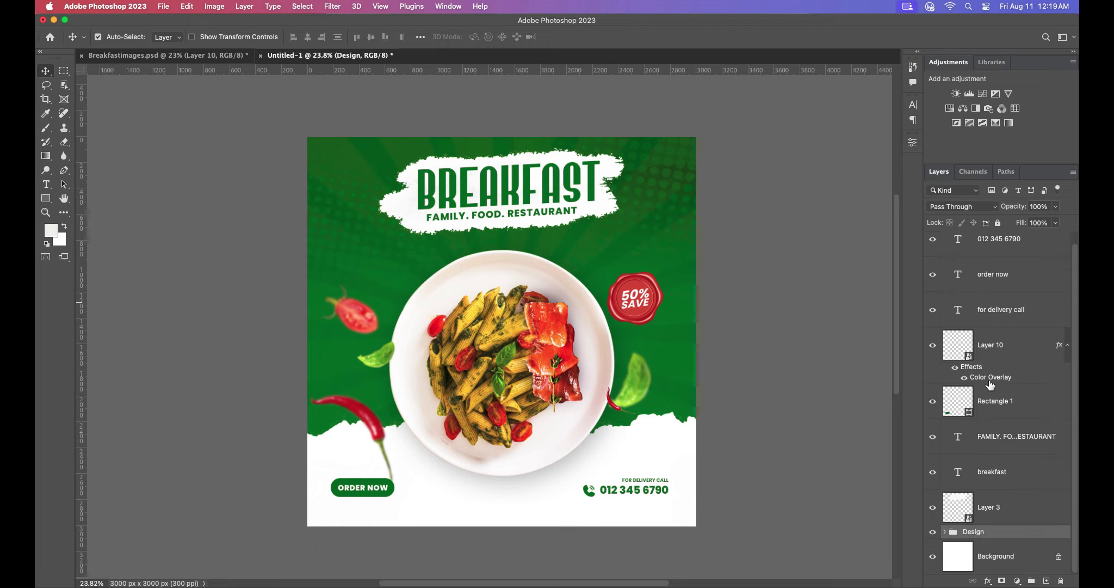
click(1000, 510)
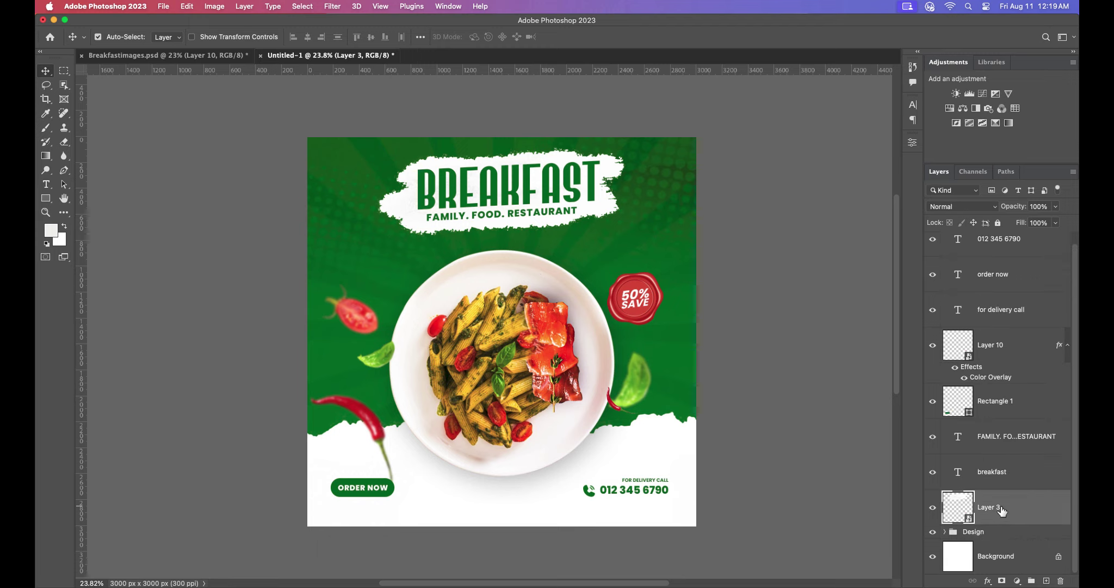
click(1017, 443)
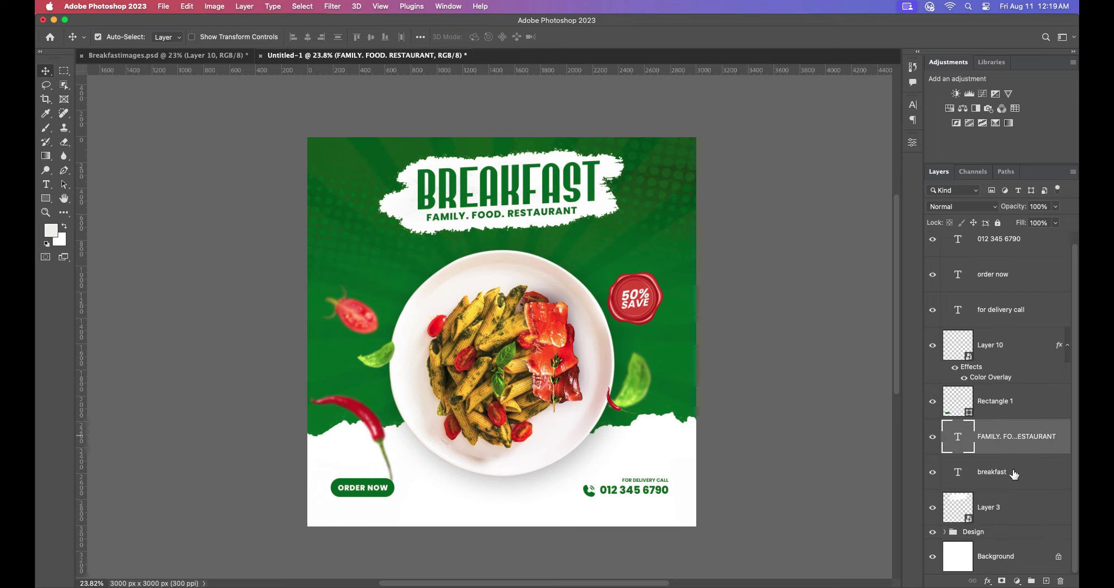
click(1015, 473)
click(1017, 507)
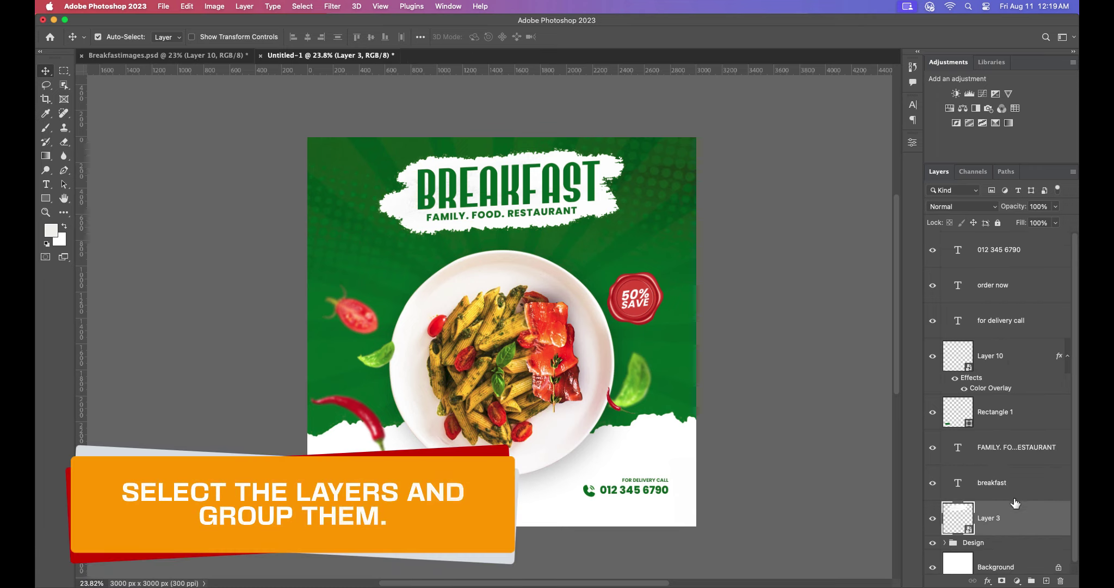
shift+click(1007, 251)
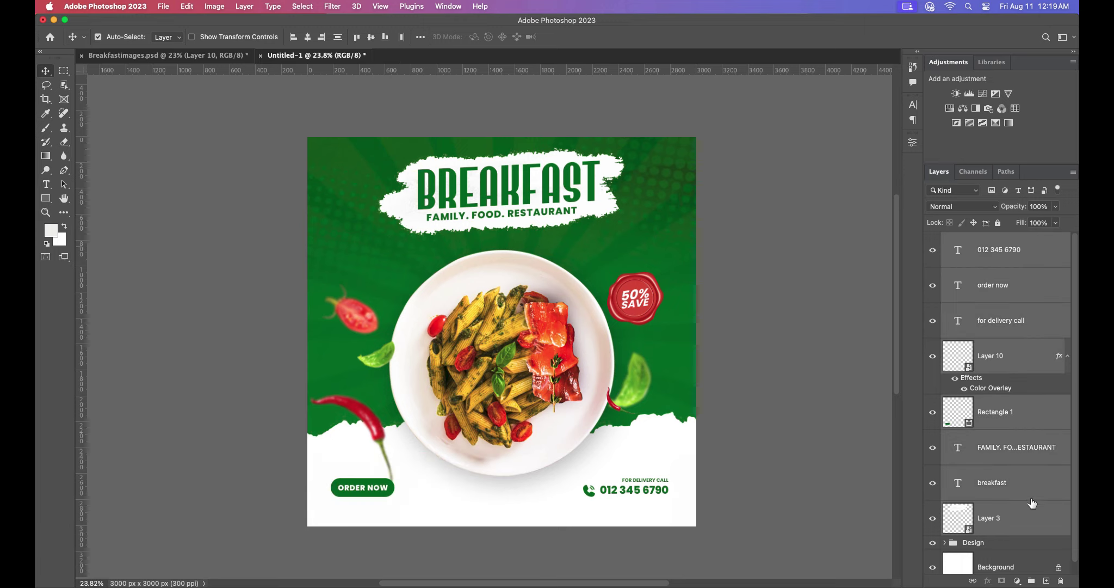
click(1033, 581)
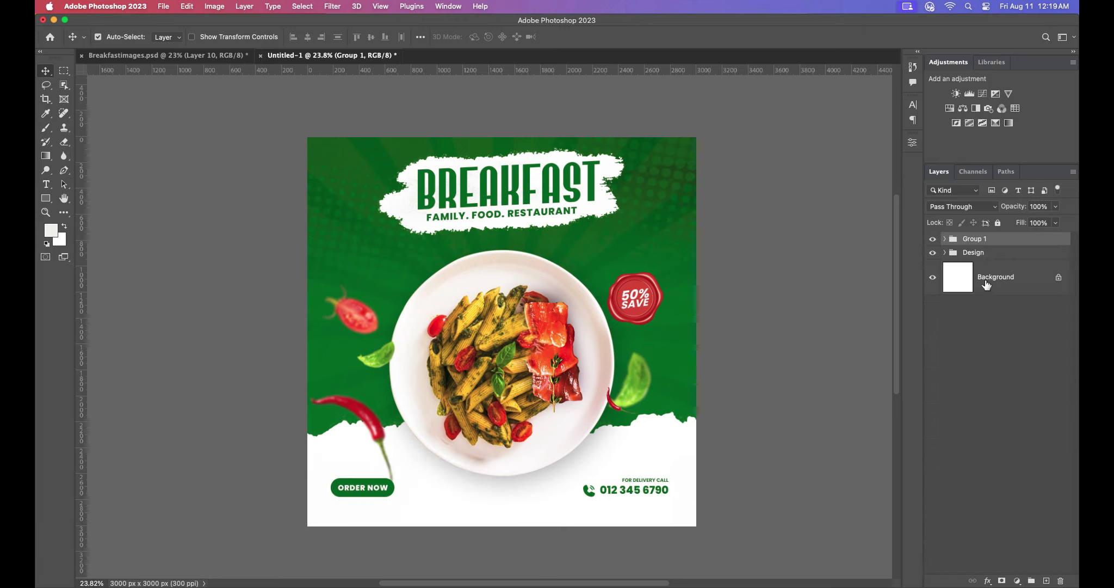
double_click(977, 239)
text(Text)
key(Return)
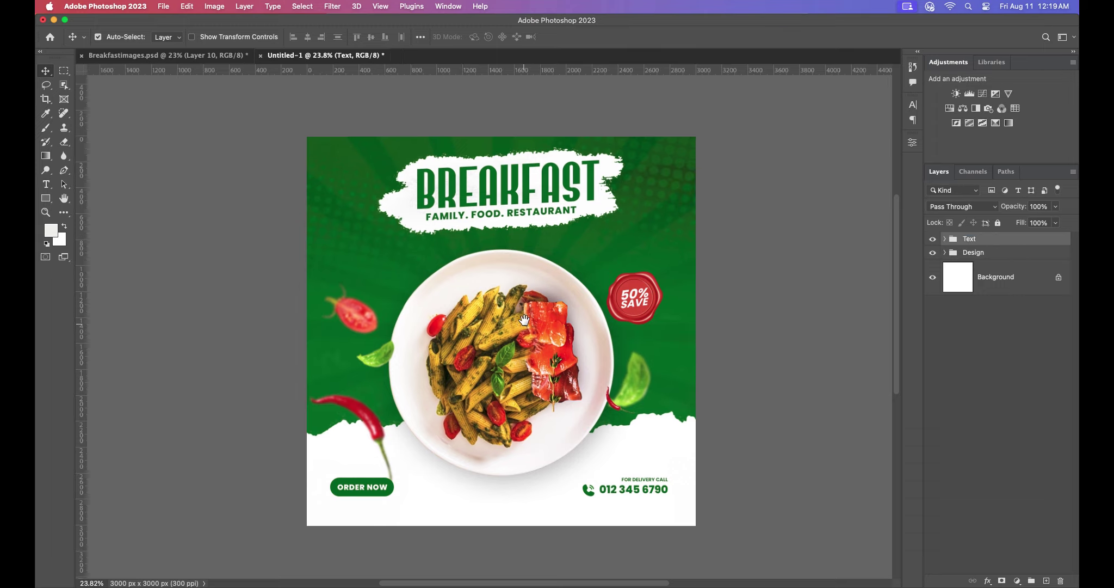
scroll(526, 308, down, 2)
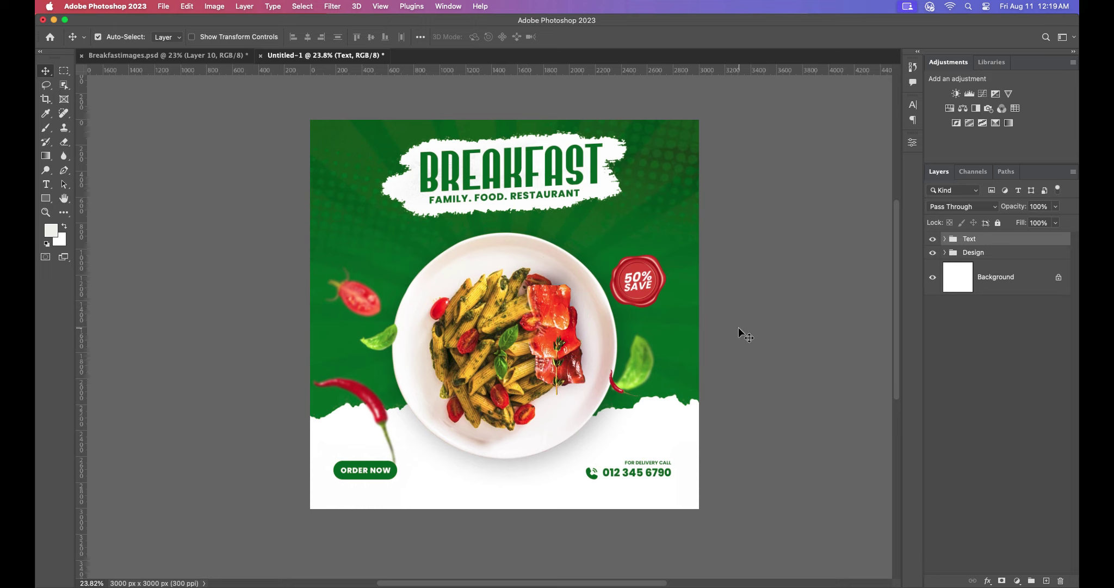
Step: Add a Curves adjustment layer with the shadows pulled down and the highlights raised into an S-curve
click(1017, 580)
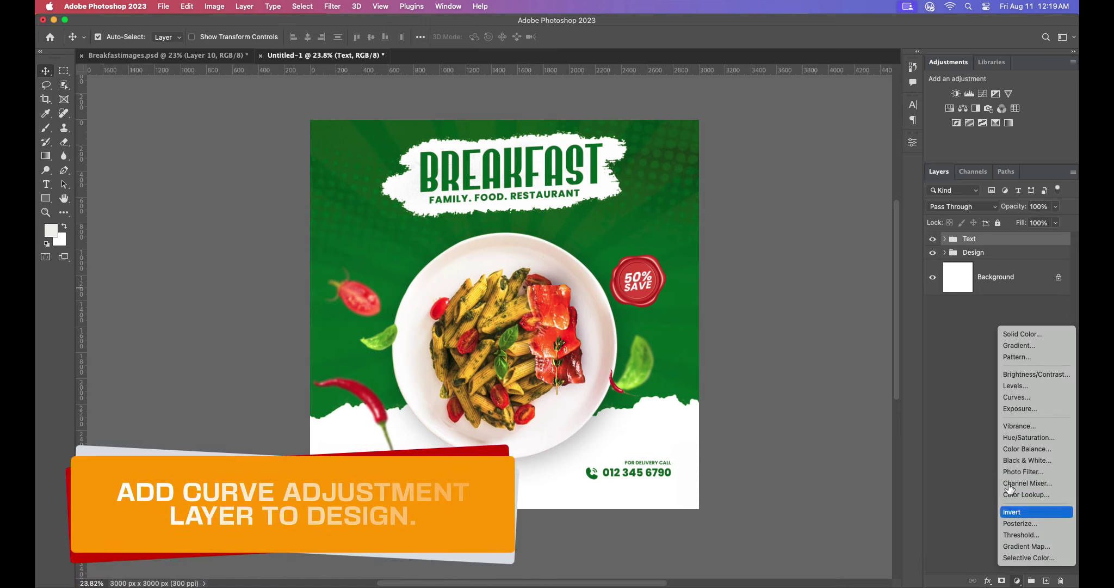
click(1017, 397)
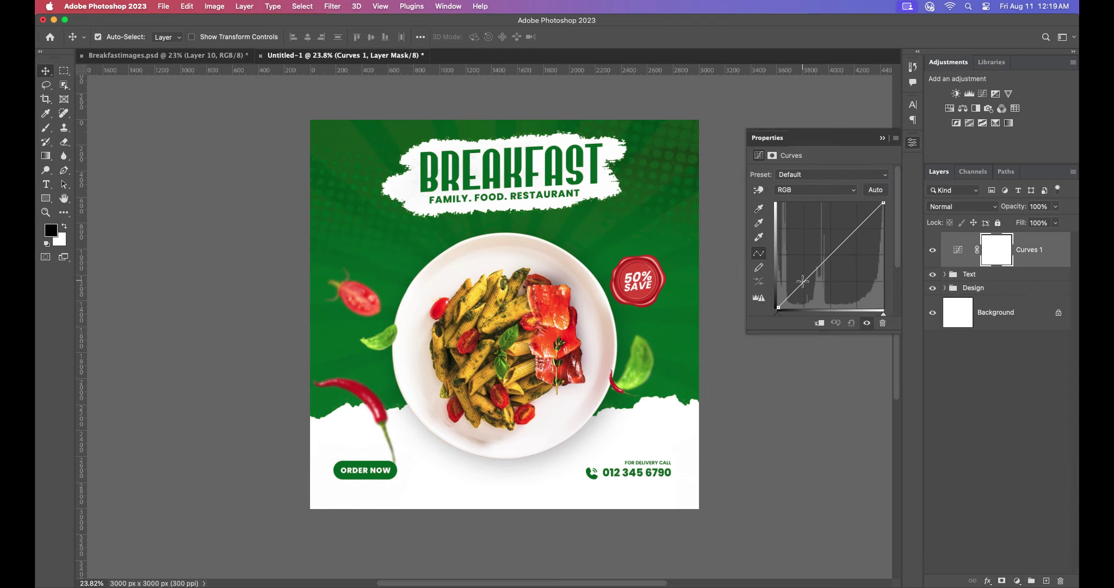
drag(803, 281, 808, 284)
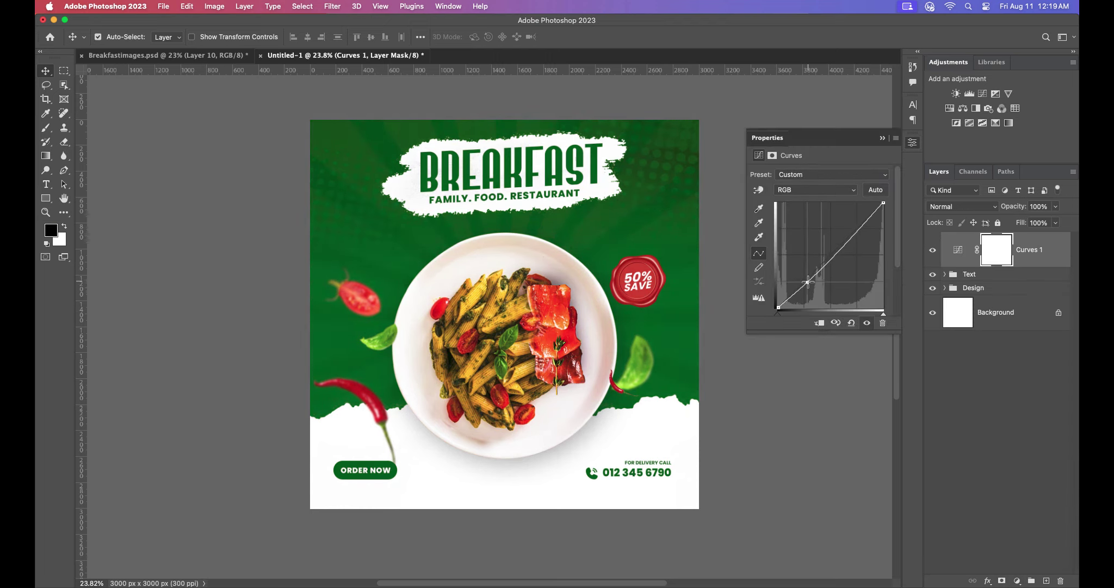
click(856, 233)
click(808, 282)
click(856, 233)
drag(856, 233, 856, 232)
Step: Close the Curves properties and toggle the Curves 1 layer's visibility to compare before and after
click(883, 138)
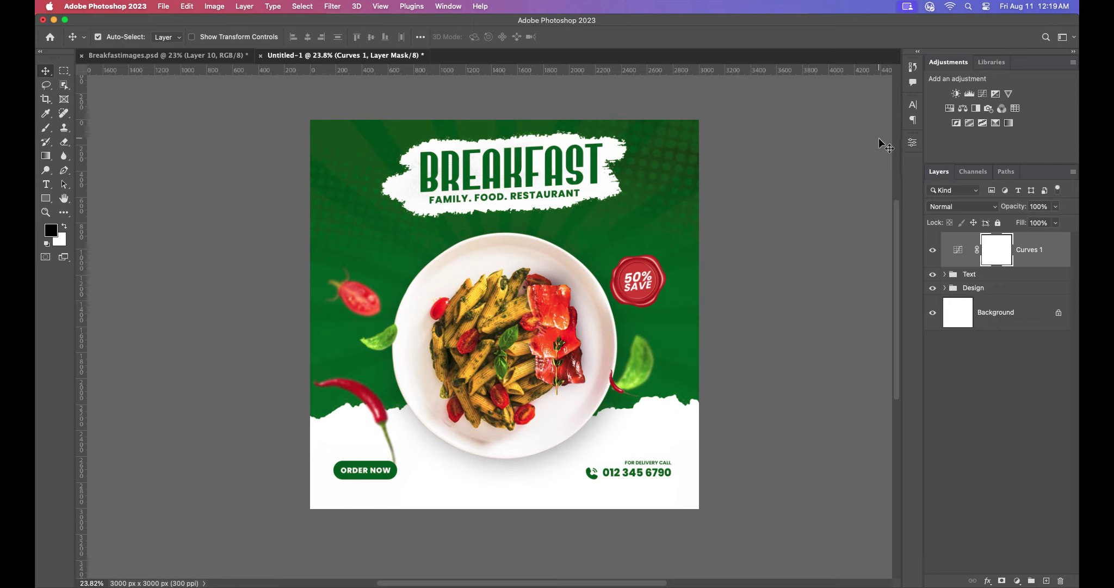
click(932, 250)
scroll(555, 319, up, 1)
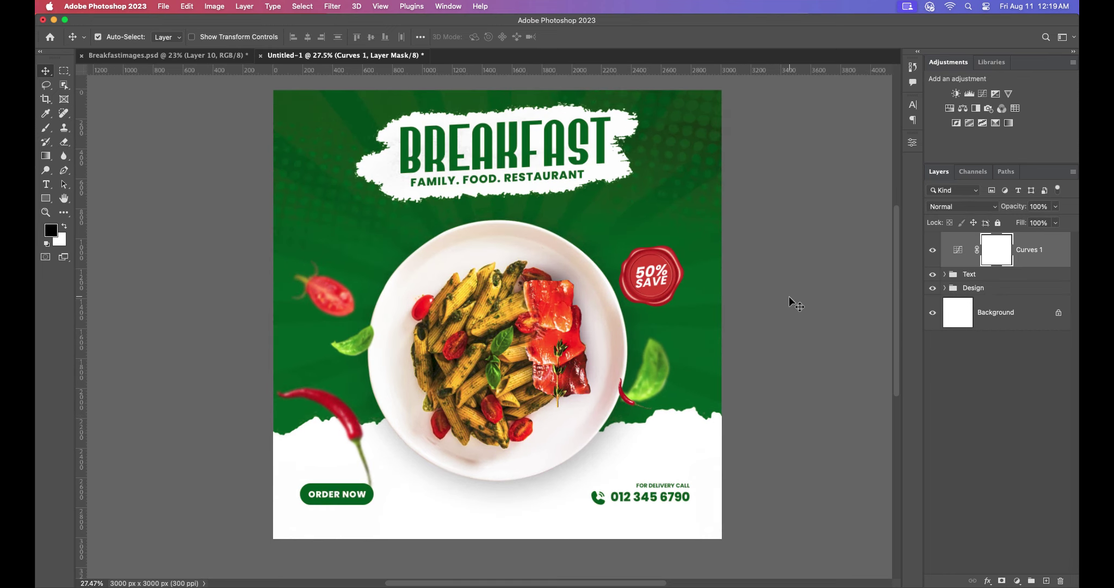